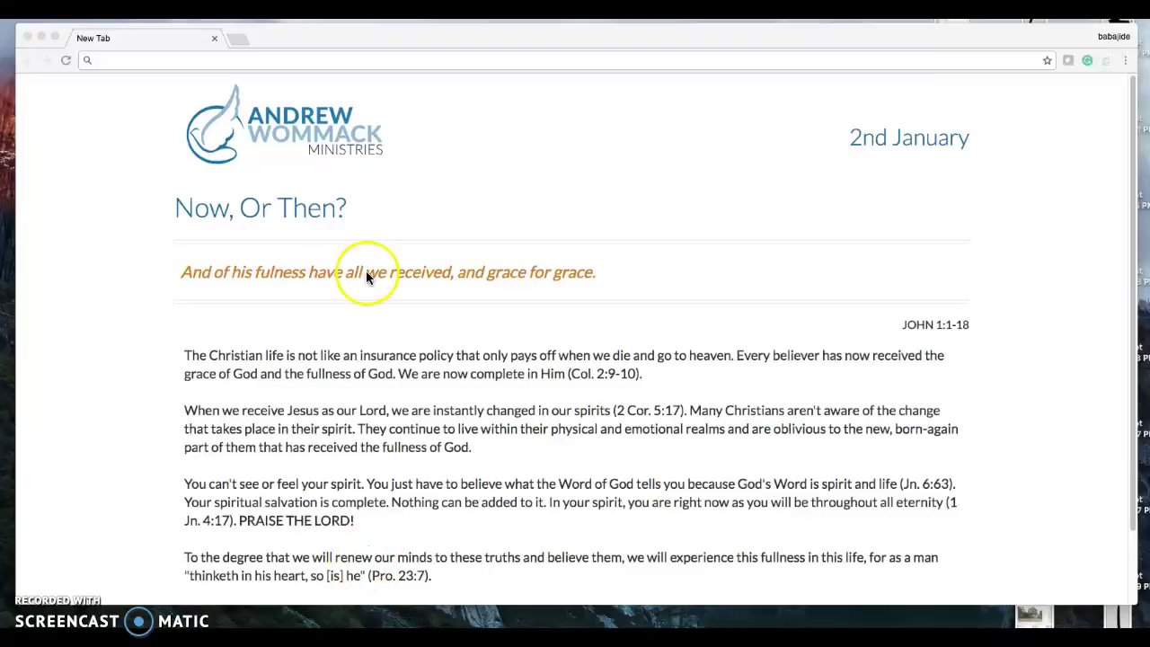
Step: Go to casesearch.courts.state.md.us in Chrome to load the case search disclaimer
{"action": "left_click", "coordinate": [208, 61]}
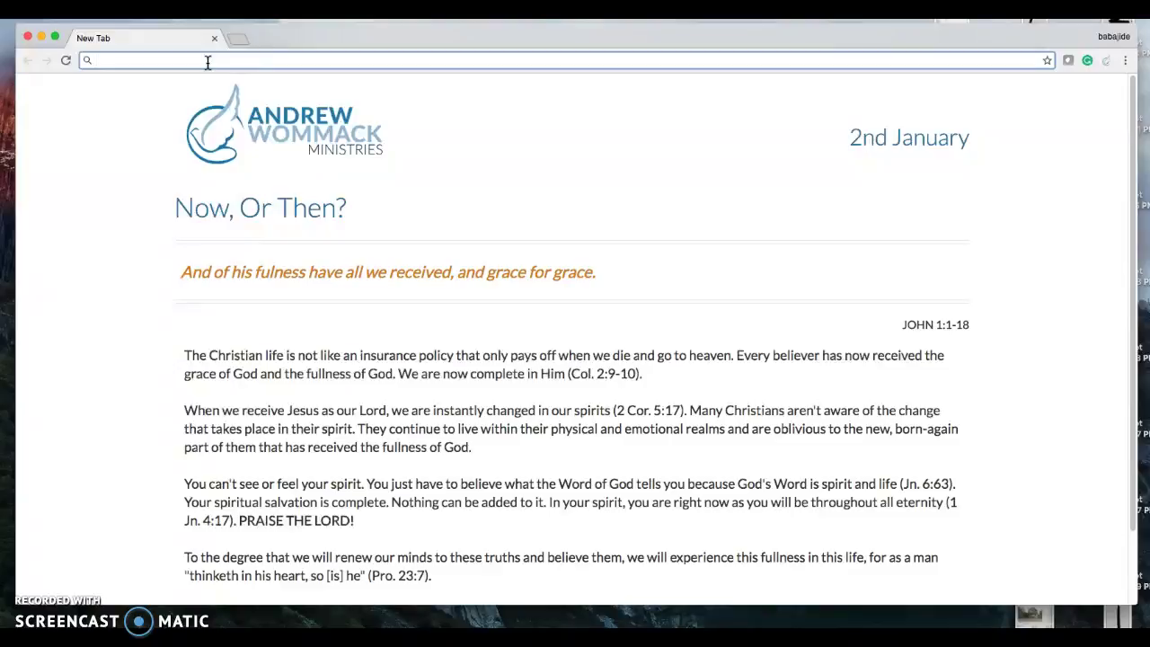
{"action": "key", "text": "Down"}
{"action": "key", "text": "Escape"}
{"action": "type", "text": "casesearch.courts"}
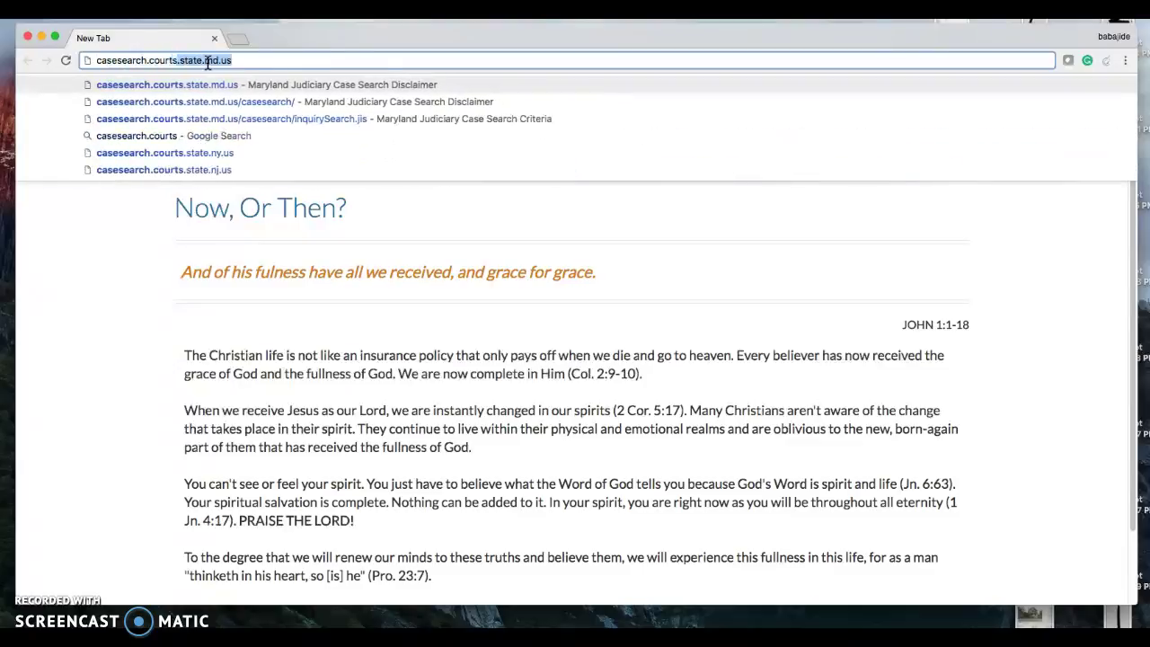
{"action": "type", "text": ".state."}
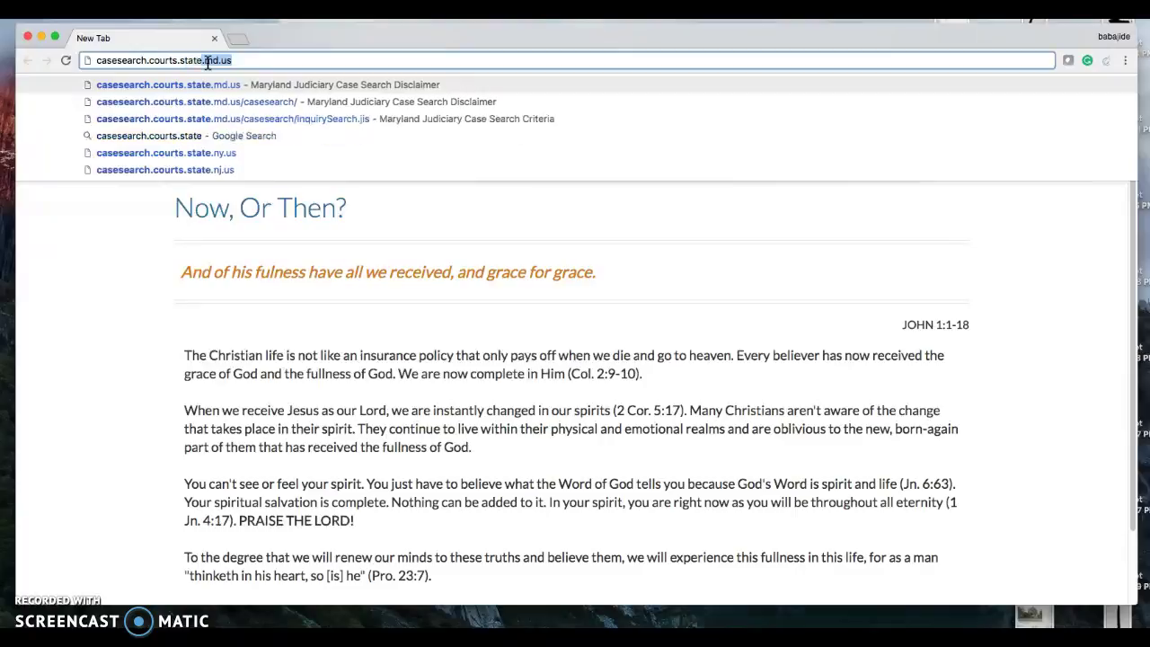
{"action": "type", "text": "md.us"}
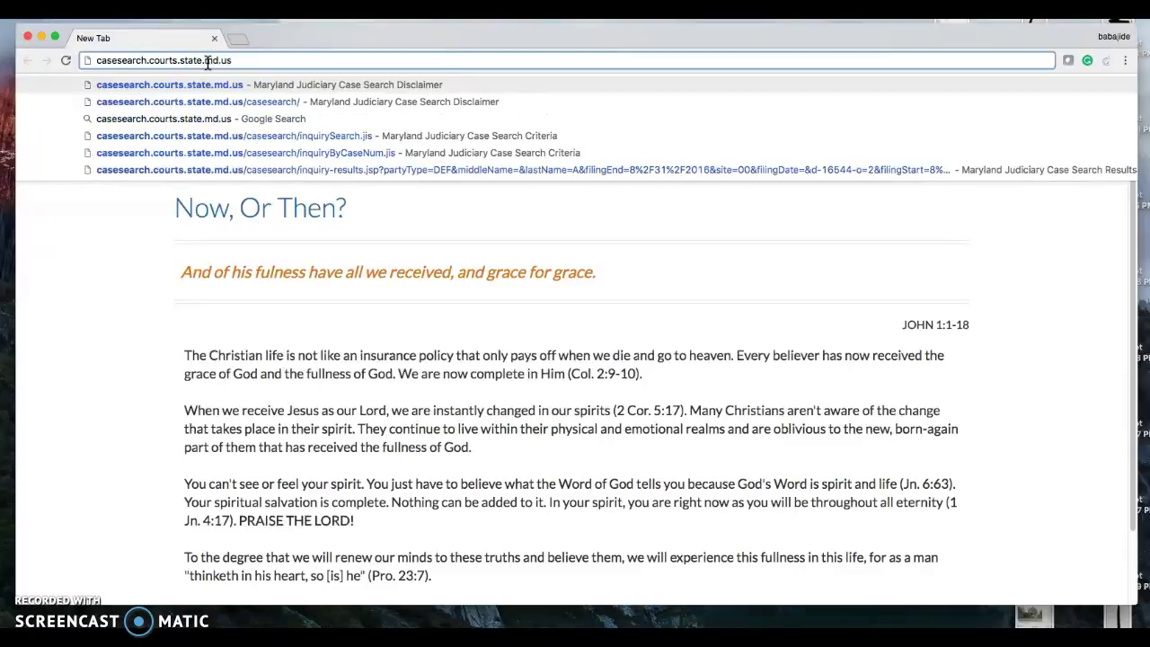
{"action": "key", "text": "Return"}
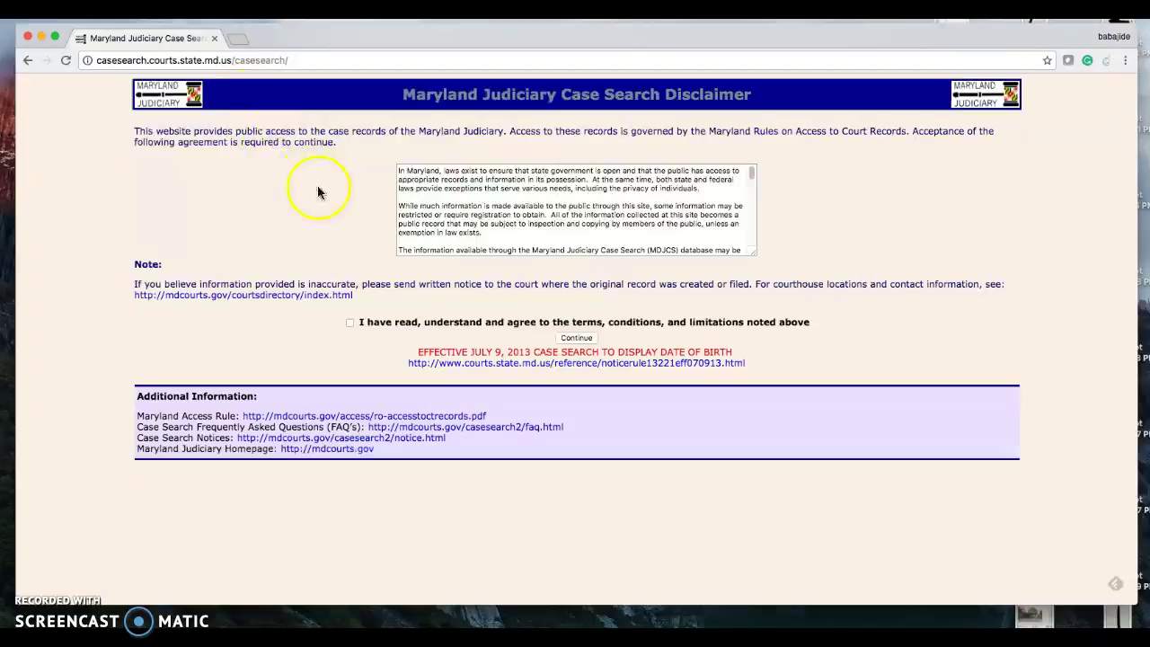
Step: Agree to the case search terms of use and continue to the search form
{"action": "left_click", "coordinate": [349, 322]}
{"action": "left_click", "coordinate": [575, 339]}
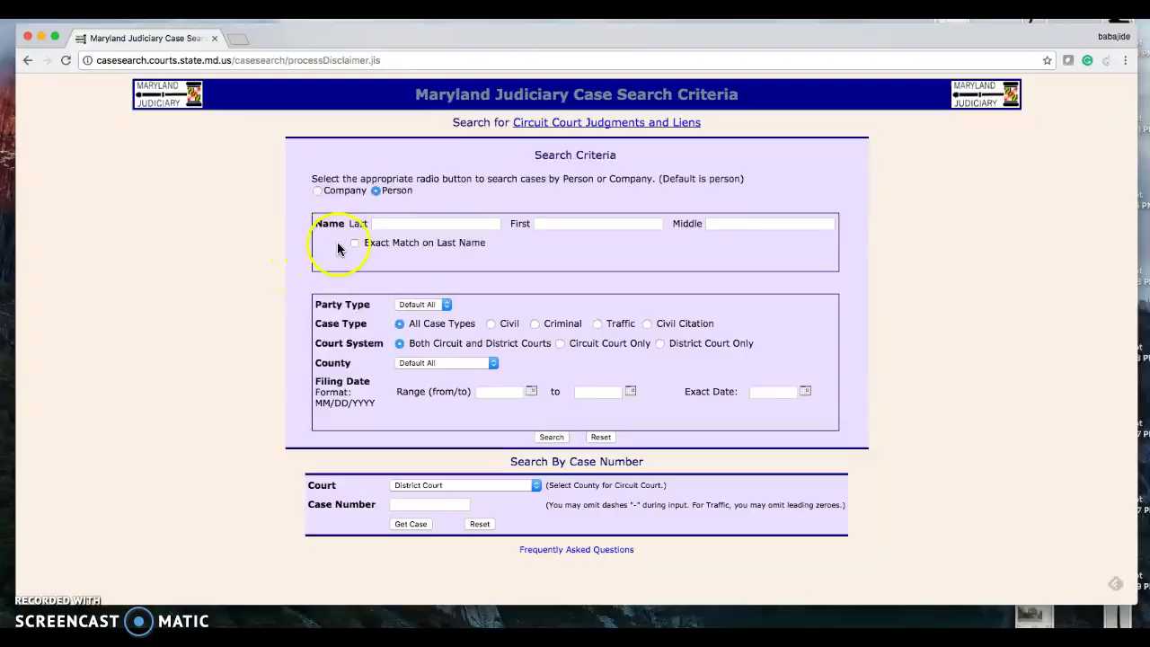
Step: Enter last name 'a' and set Party Type to Defendant
{"action": "left_click", "coordinate": [381, 224]}
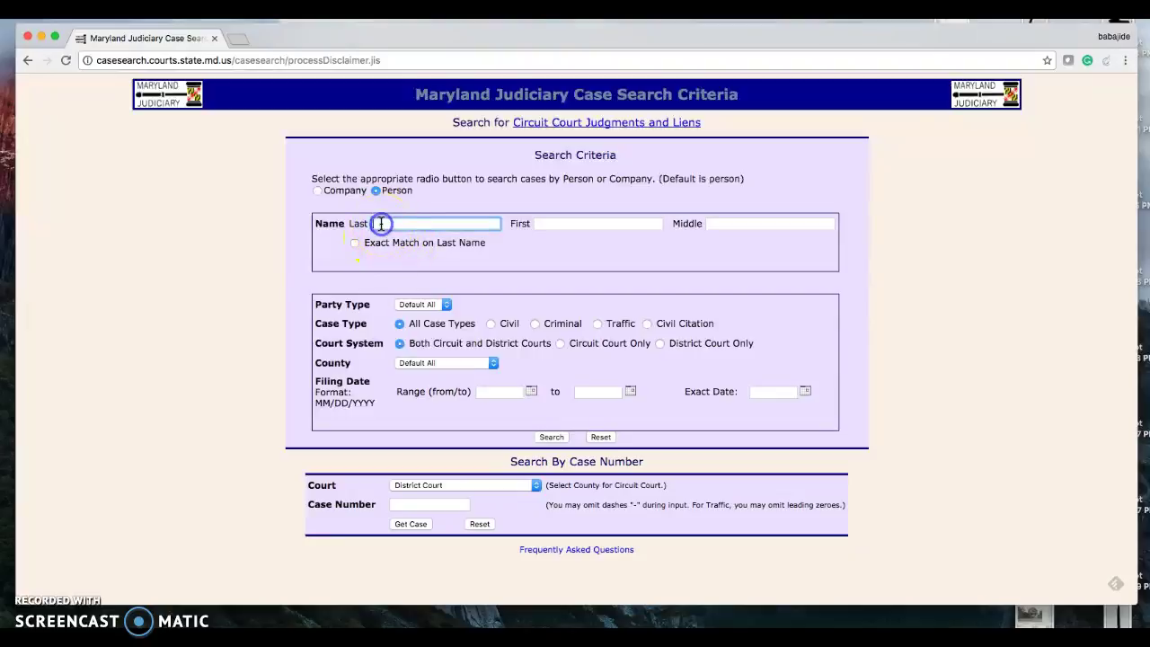
{"action": "type", "text": "a"}
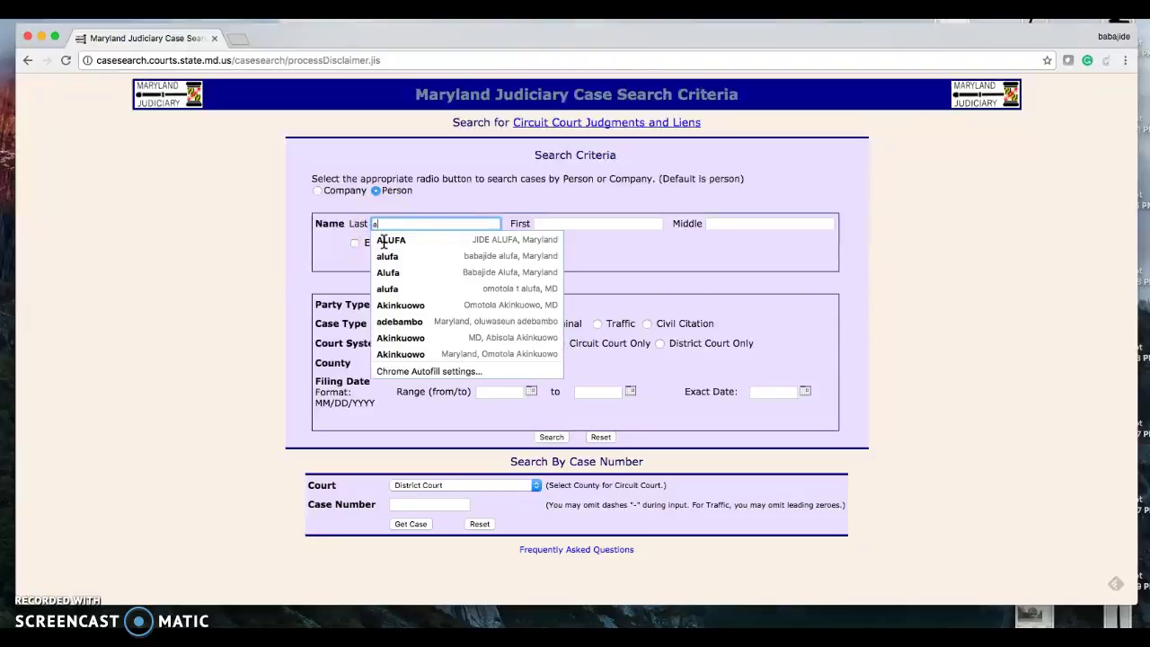
{"action": "left_click", "coordinate": [315, 240]}
{"action": "key", "text": "BackSpace"}
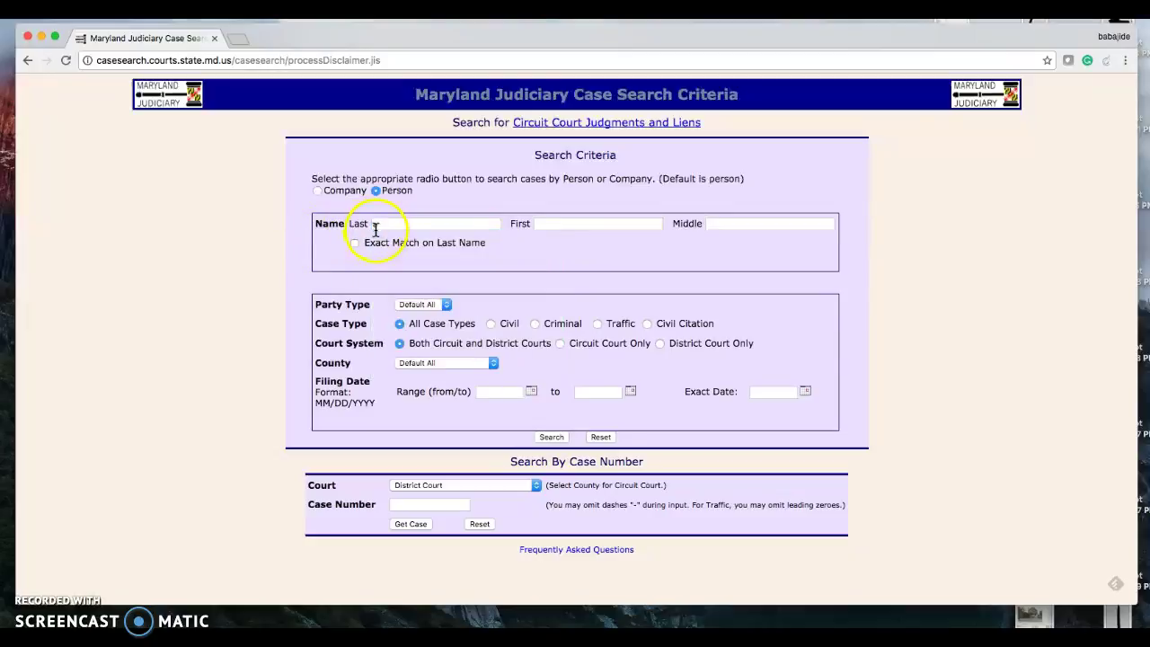
{"action": "left_click", "coordinate": [412, 306]}
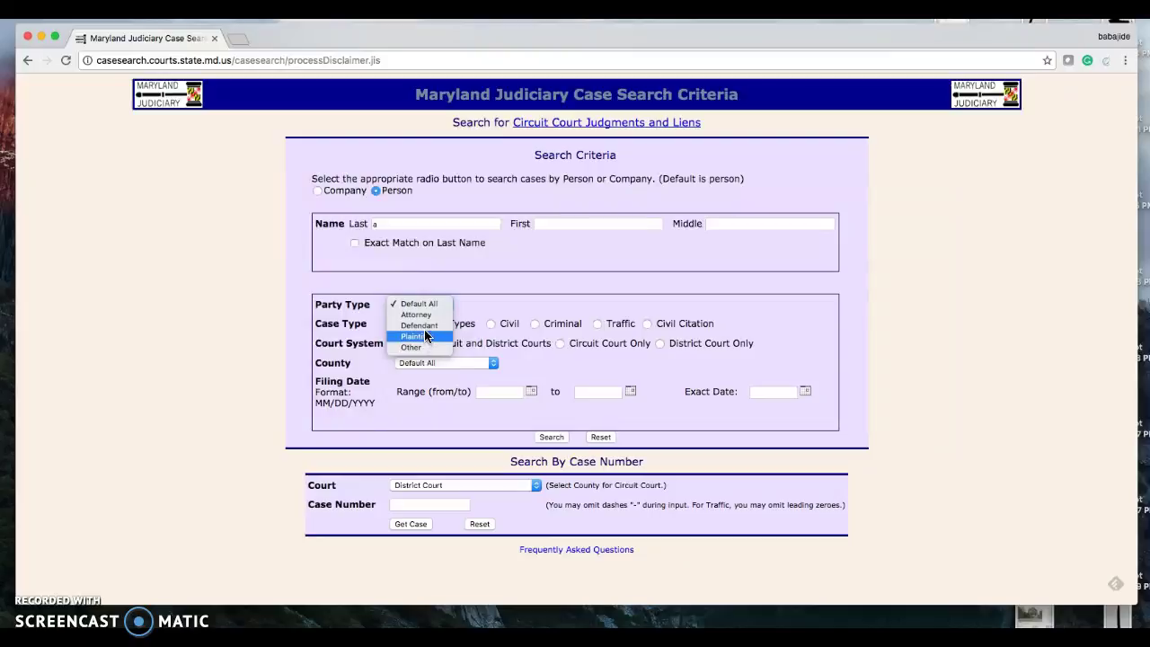
{"action": "left_click", "coordinate": [427, 335]}
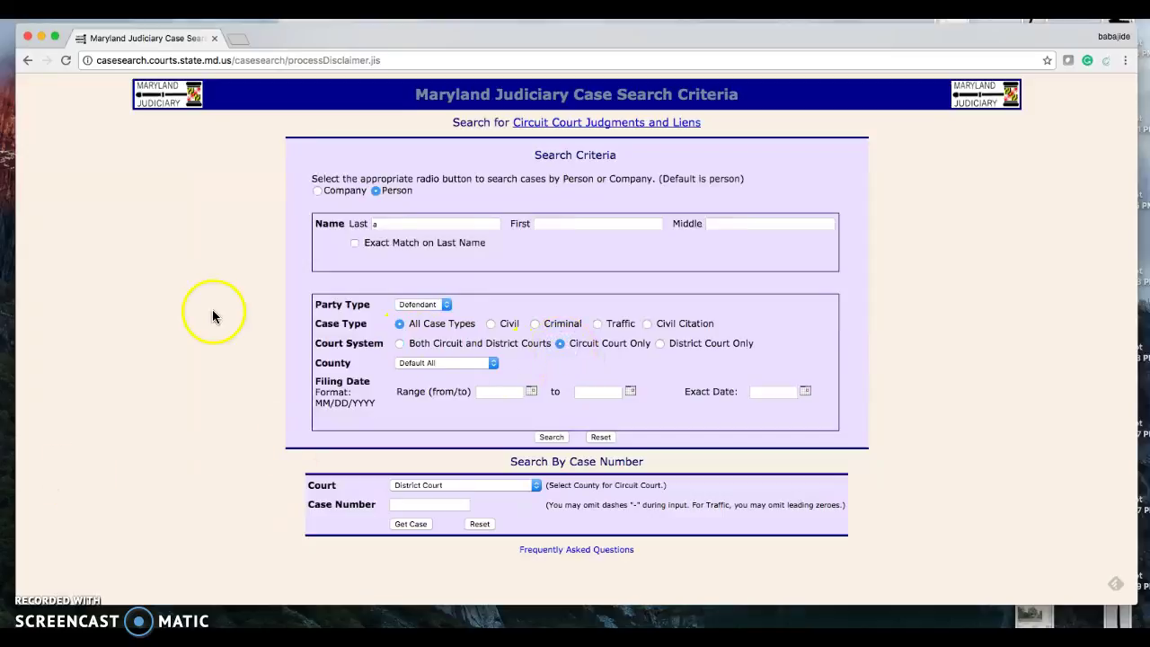
Step: Set filing dates 8/1/2016 to 12/1/2016, choose Prince George's court, and search
{"action": "left_click", "coordinate": [500, 392]}
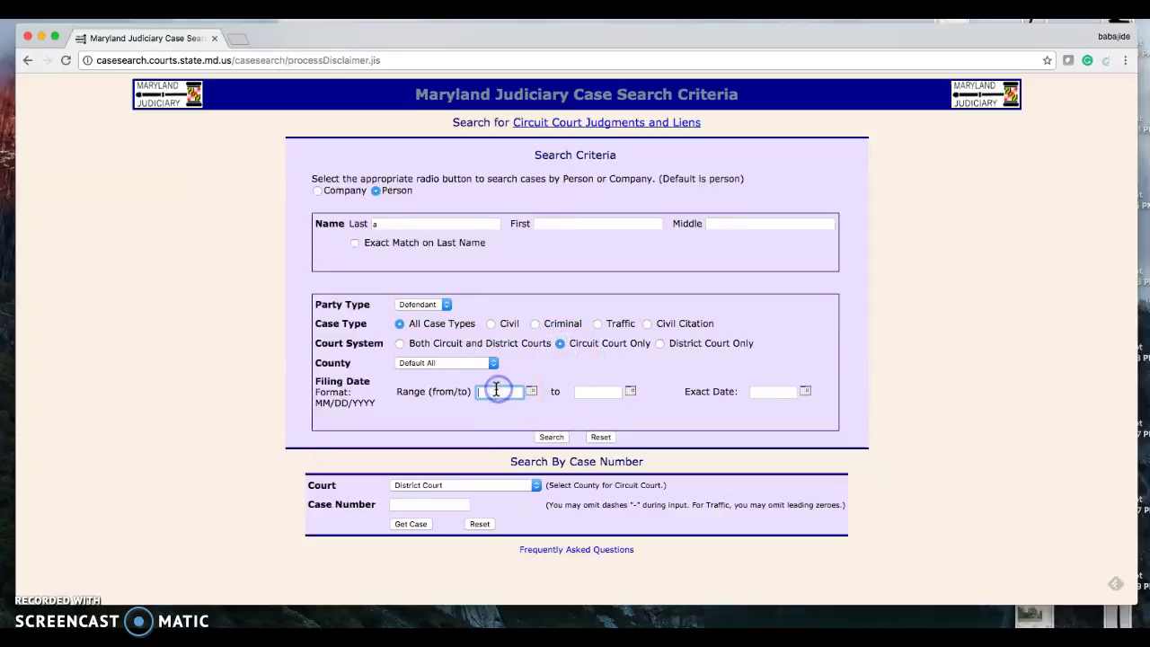
{"action": "type", "text": "8/1/2016"}
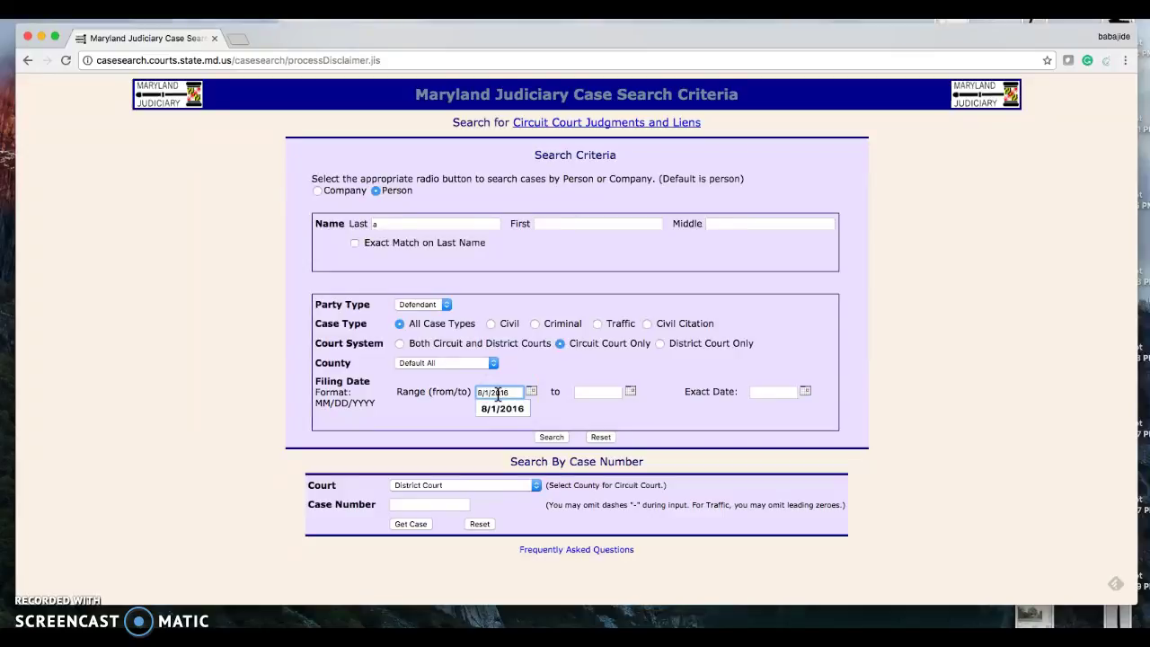
{"action": "left_click", "coordinate": [596, 394]}
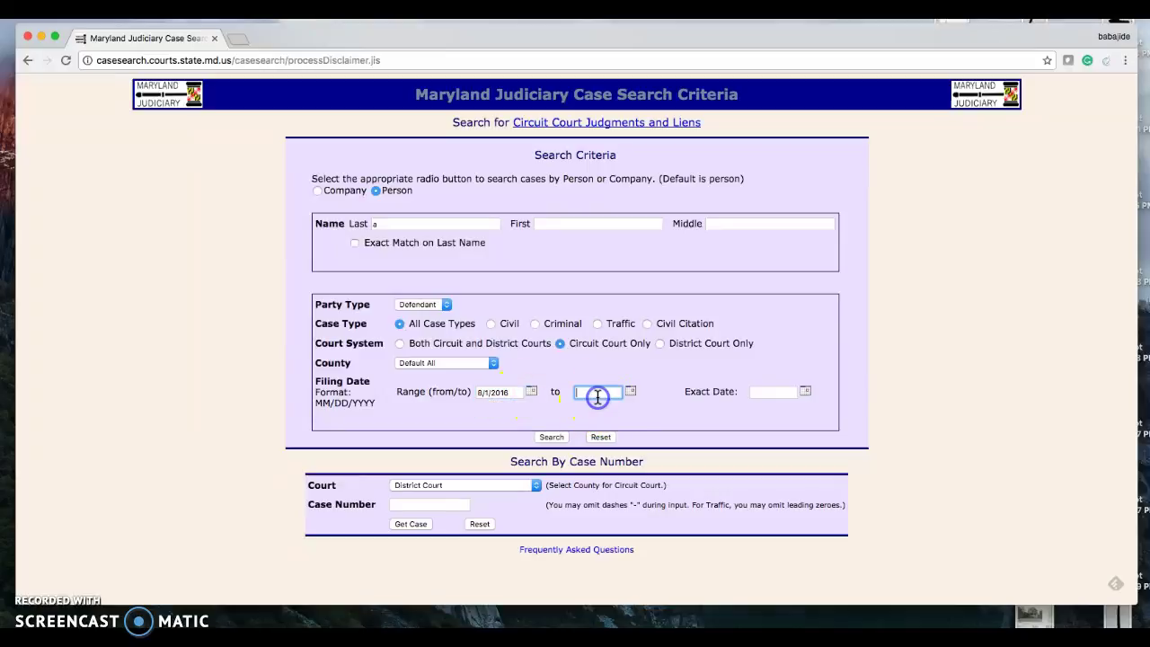
{"action": "type", "text": "12/"}
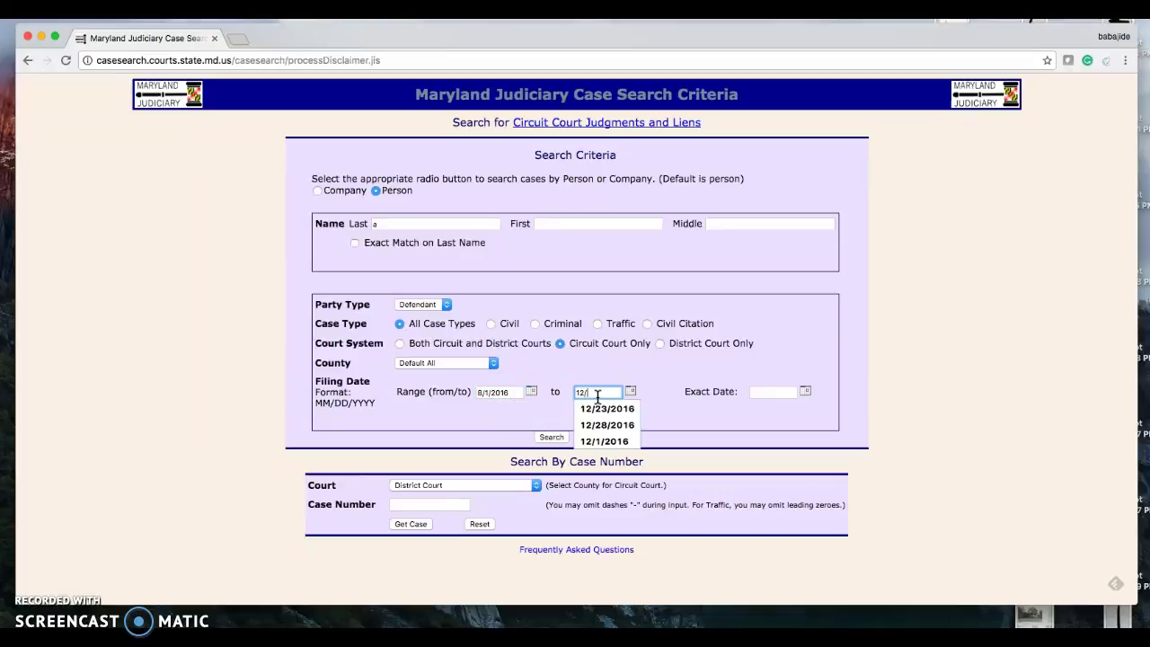
{"action": "type", "text": "1/2016"}
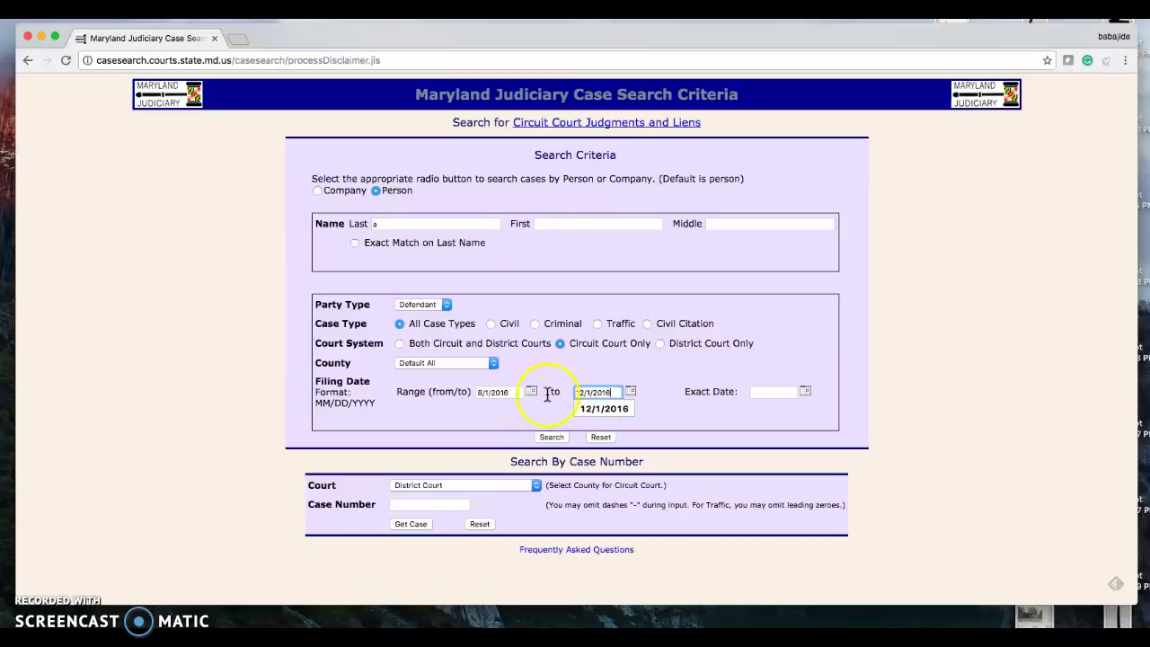
{"action": "left_click", "coordinate": [479, 411]}
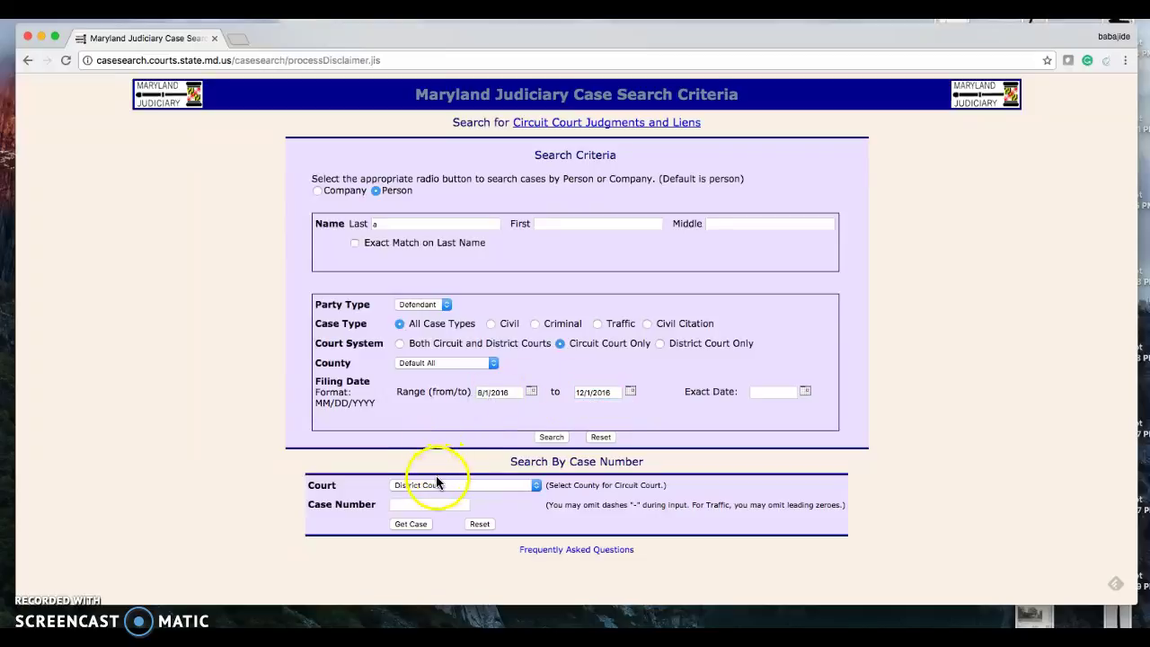
{"action": "left_click", "coordinate": [435, 485]}
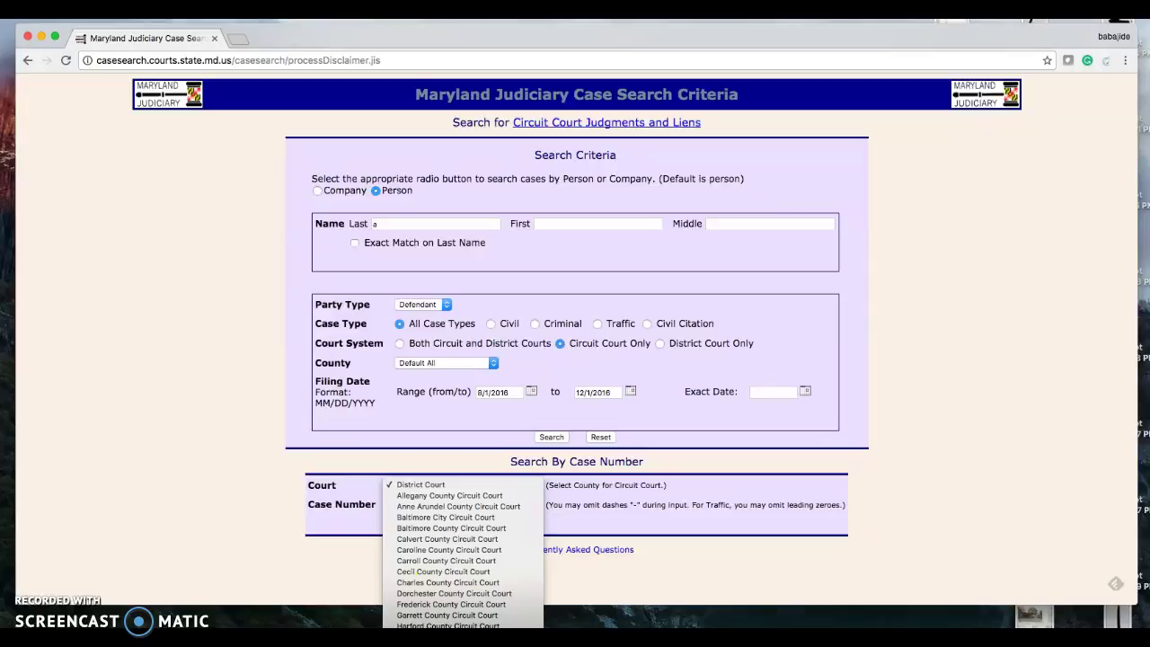
{"action": "left_click", "coordinate": [449, 486]}
{"action": "key", "text": "p"}
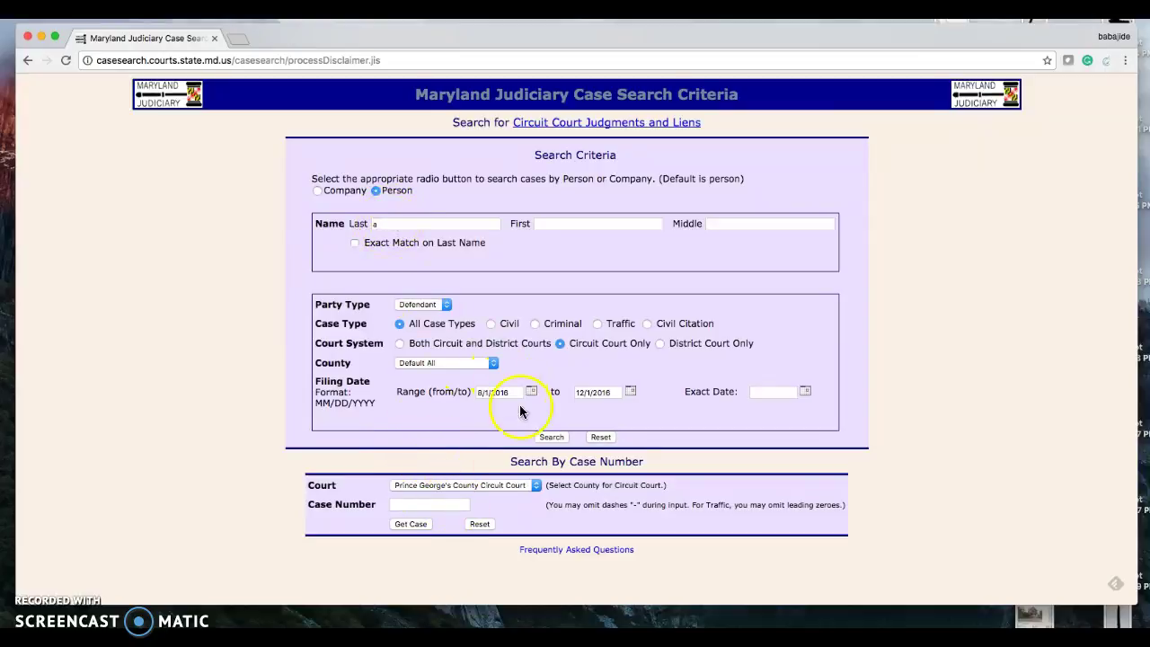
{"action": "left_click", "coordinate": [550, 437]}
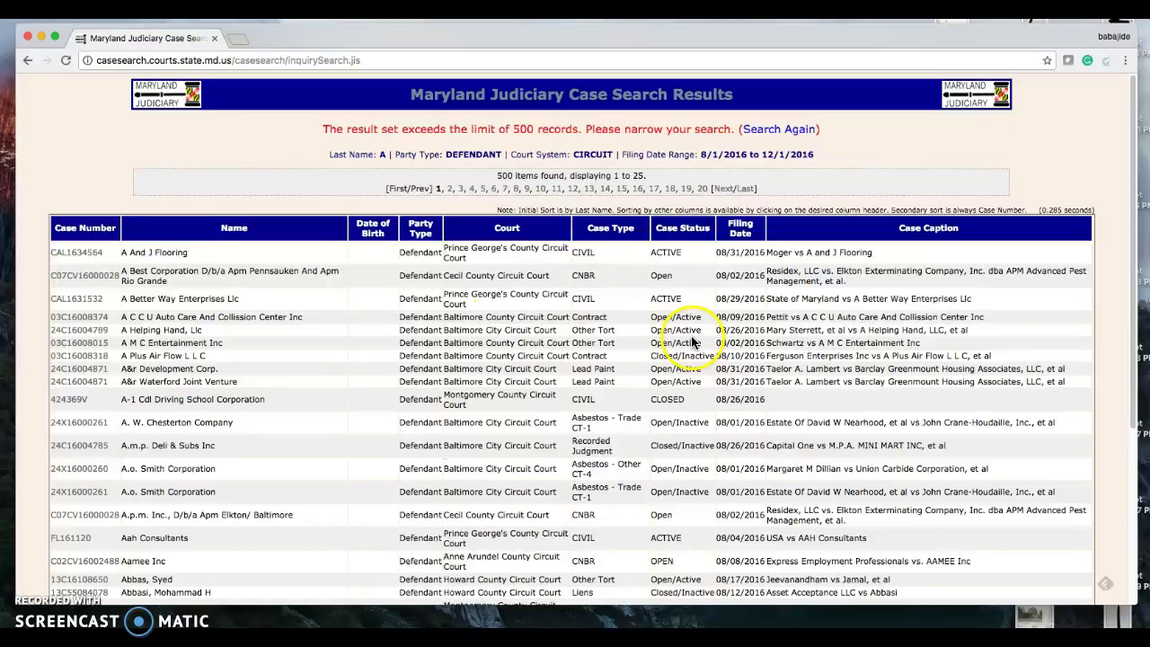
Step: Sort the search results by case type
{"action": "left_click", "coordinate": [618, 234]}
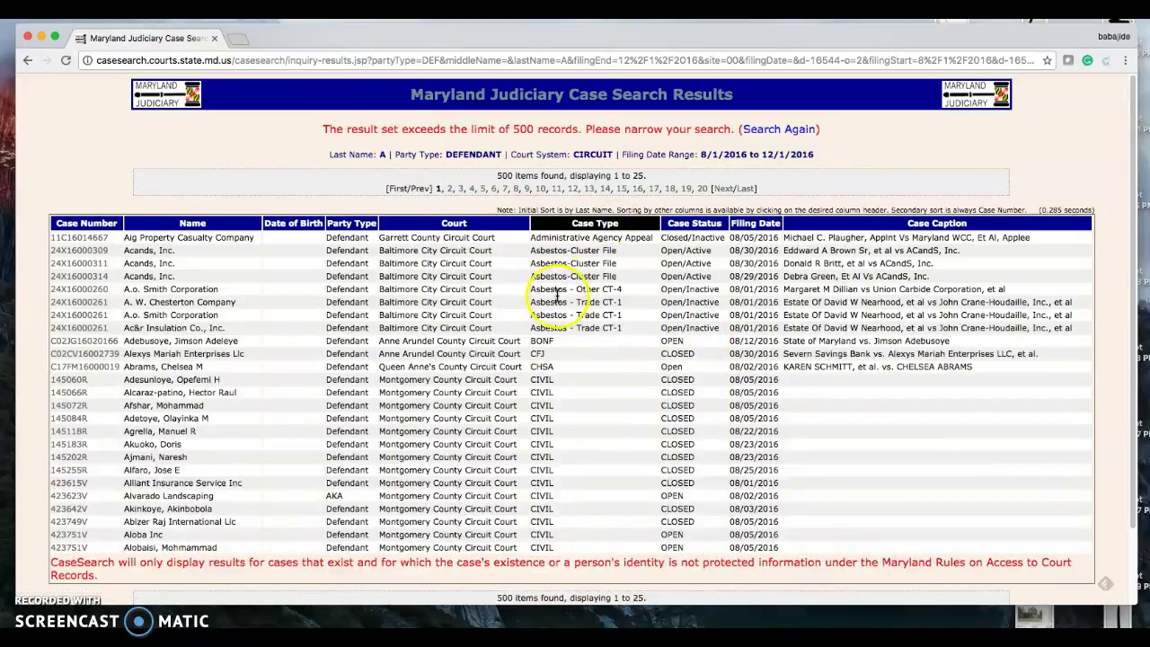
{"action": "scroll", "coordinate": [504, 422], "scroll_direction": "down", "scroll_amount": 3}
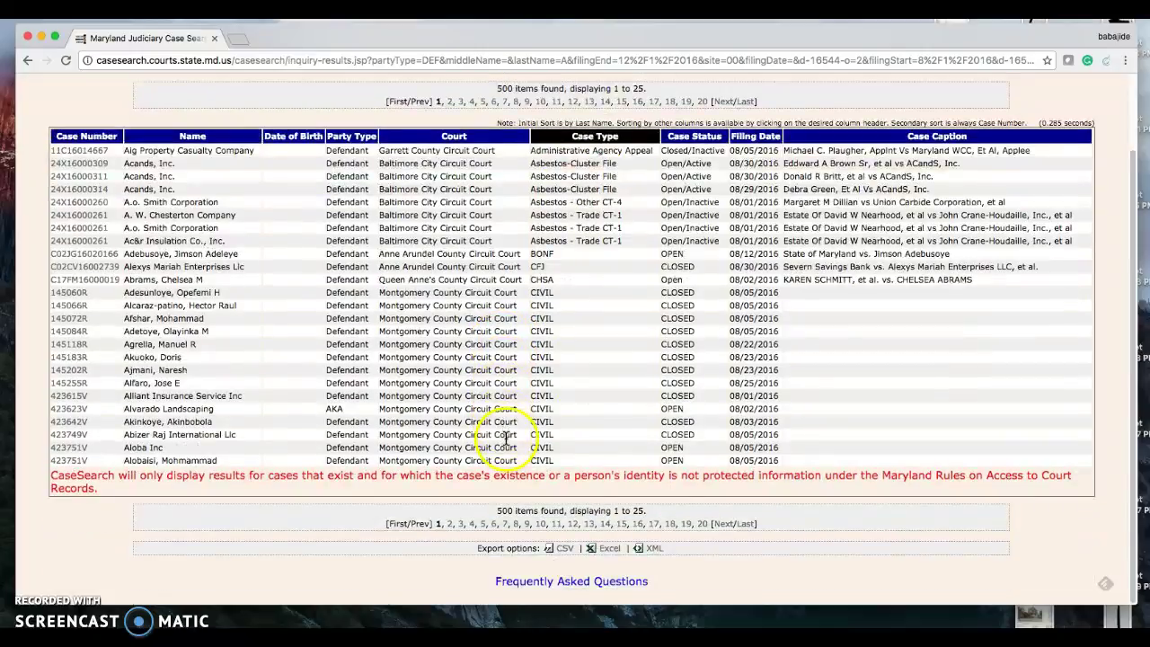
{"action": "scroll", "coordinate": [434, 409], "scroll_direction": "up", "scroll_amount": 1}
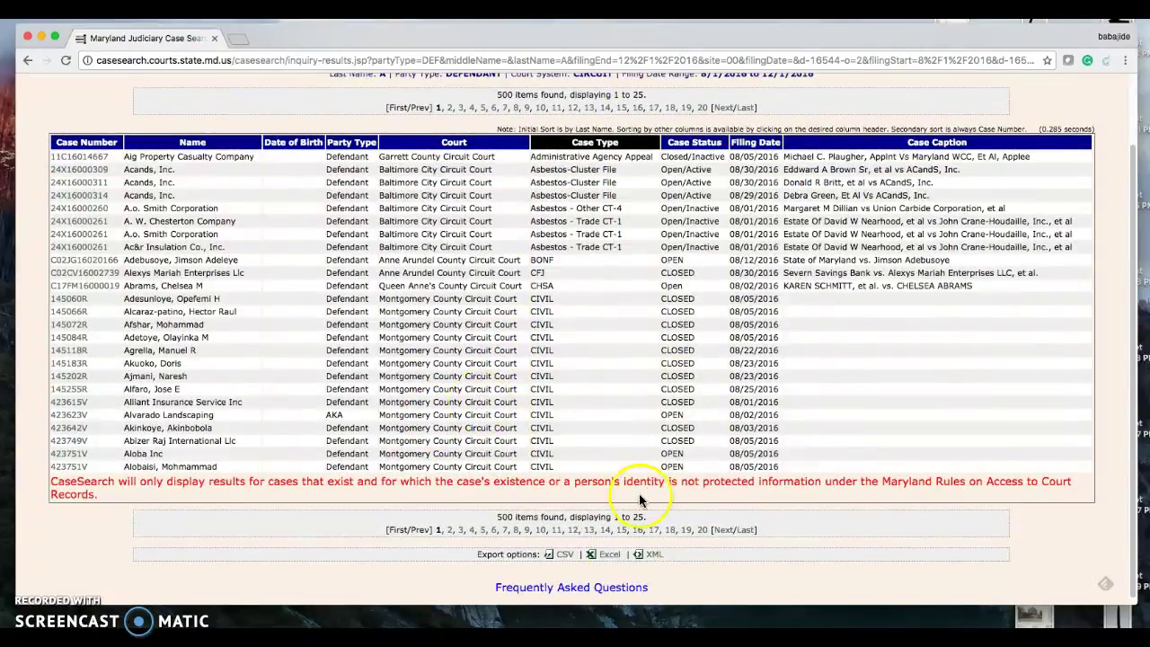
{"action": "scroll", "coordinate": [468, 286], "scroll_direction": "up", "scroll_amount": 1}
{"action": "scroll", "coordinate": [468, 285], "scroll_direction": "up", "scroll_amount": 3}
{"action": "scroll", "coordinate": [468, 297], "scroll_direction": "down", "scroll_amount": 4}
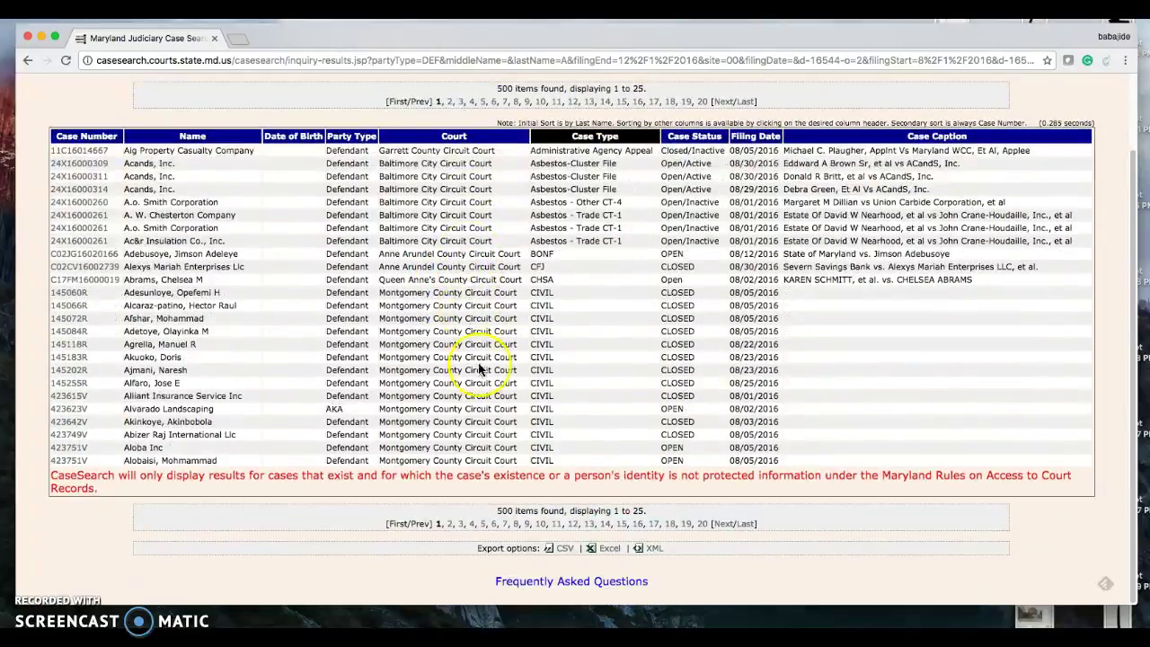
Step: View results page 2 (items 26–50), then return to the search criteria form
{"action": "left_click", "coordinate": [723, 524]}
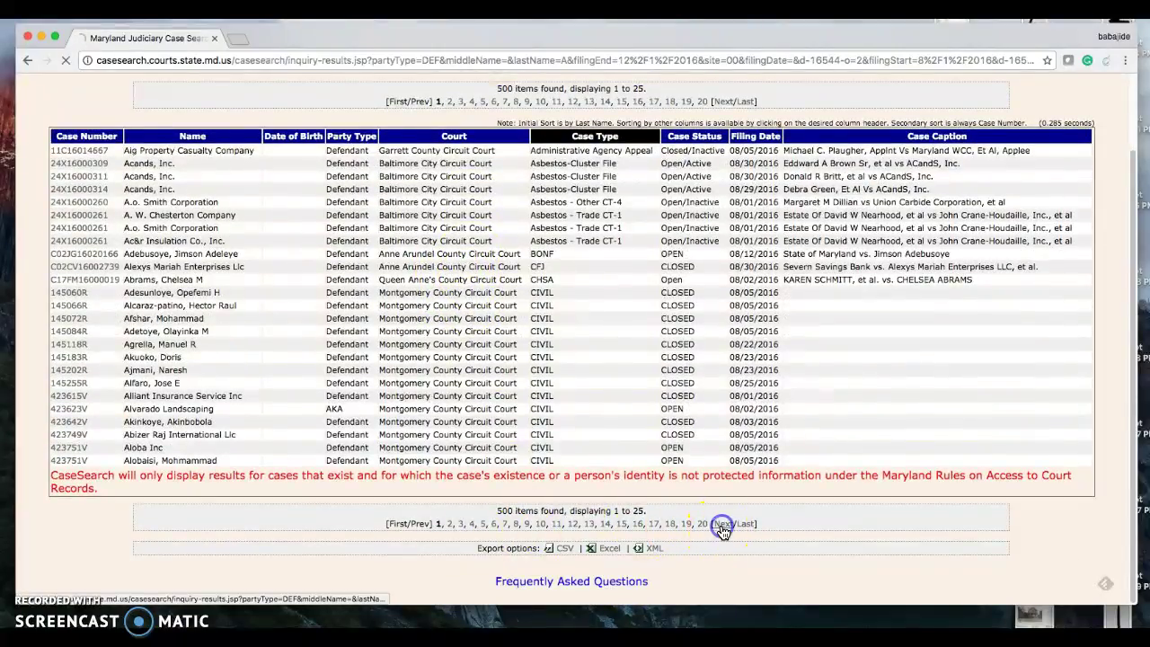
{"action": "scroll", "coordinate": [676, 524], "scroll_direction": "down", "scroll_amount": 1}
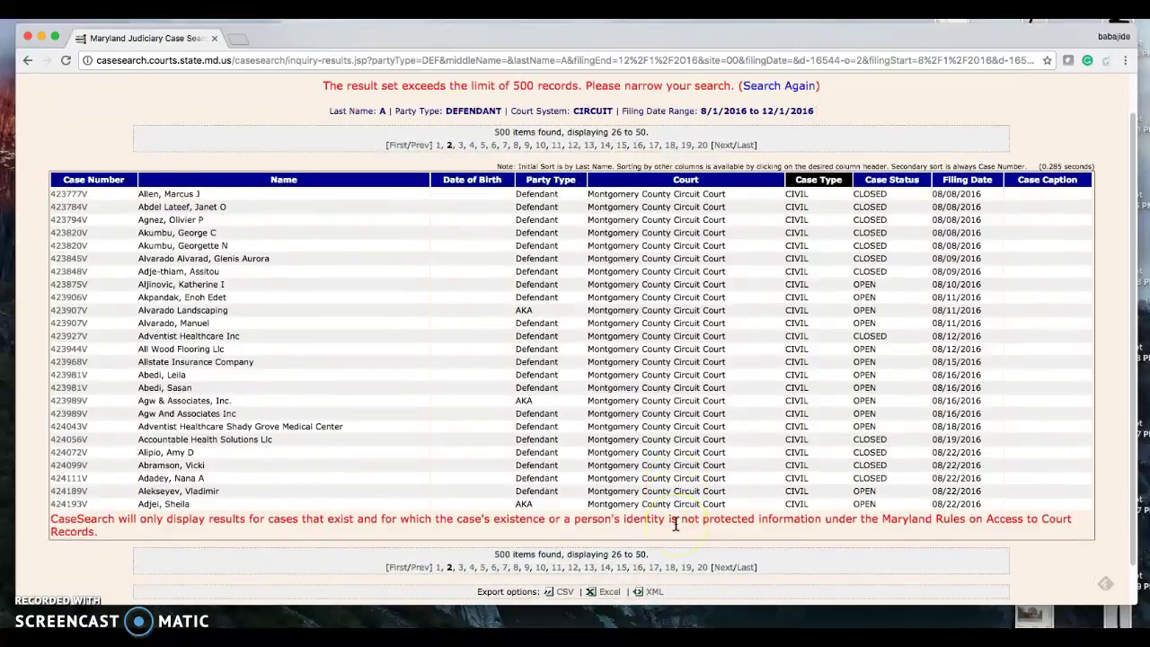
{"action": "scroll", "coordinate": [675, 524], "scroll_direction": "up", "scroll_amount": 1}
{"action": "scroll", "coordinate": [673, 524], "scroll_direction": "down", "scroll_amount": 1}
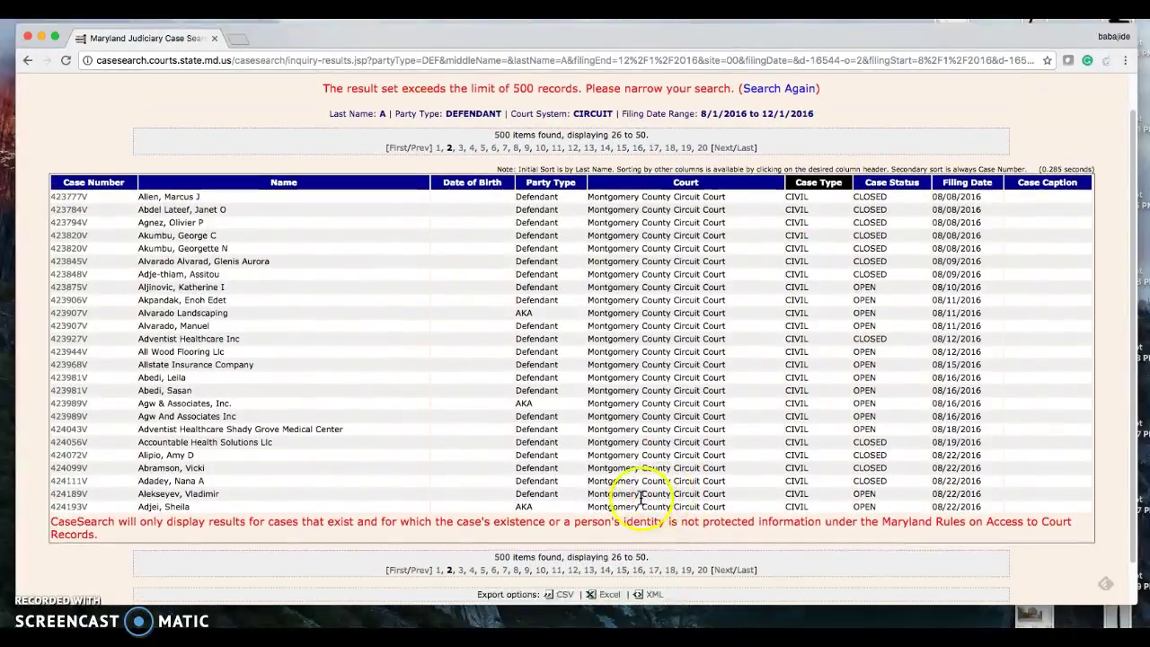
{"action": "scroll", "coordinate": [549, 547], "scroll_direction": "up", "scroll_amount": 1}
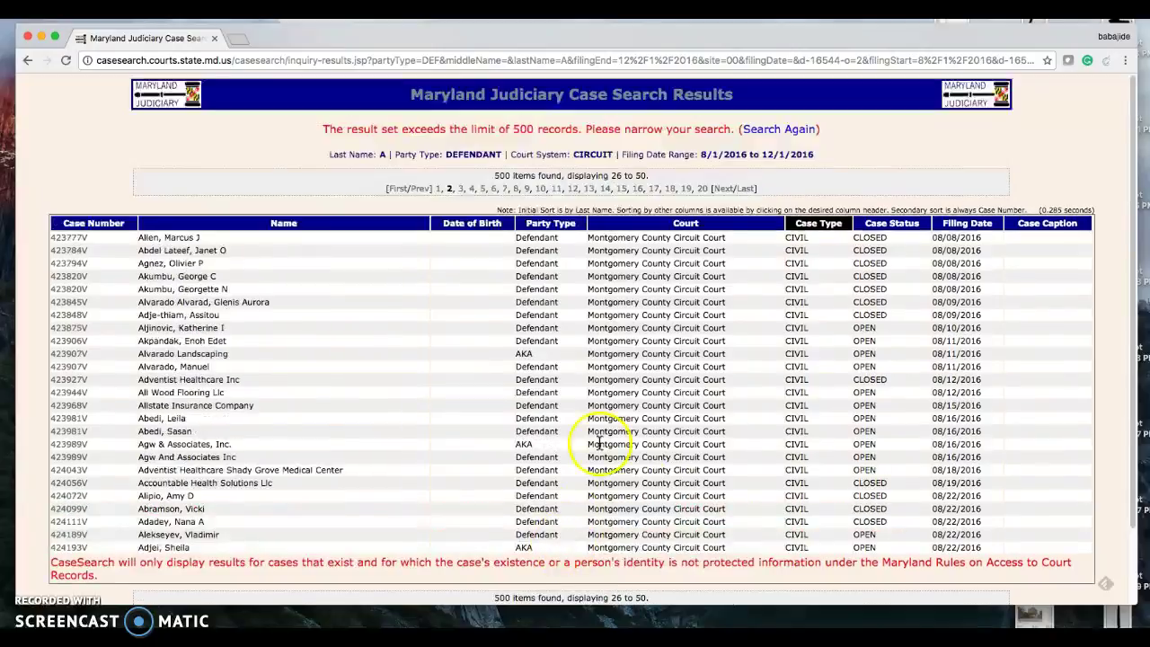
{"action": "left_click", "coordinate": [778, 130]}
Step: Enter the filing date range 8/1/2016 to 12/31/2016
{"action": "left_click", "coordinate": [478, 391]}
{"action": "type", "text": "8/"}
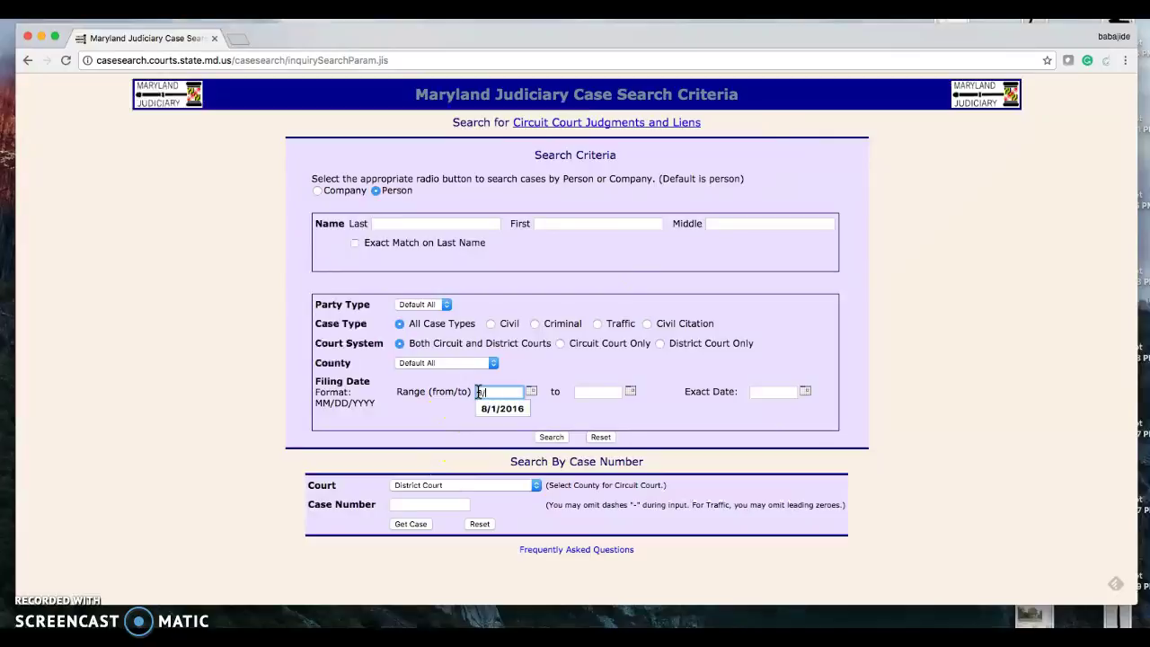
{"action": "key", "text": "Down"}
{"action": "key", "text": "Return"}
{"action": "key", "text": "Tab"}
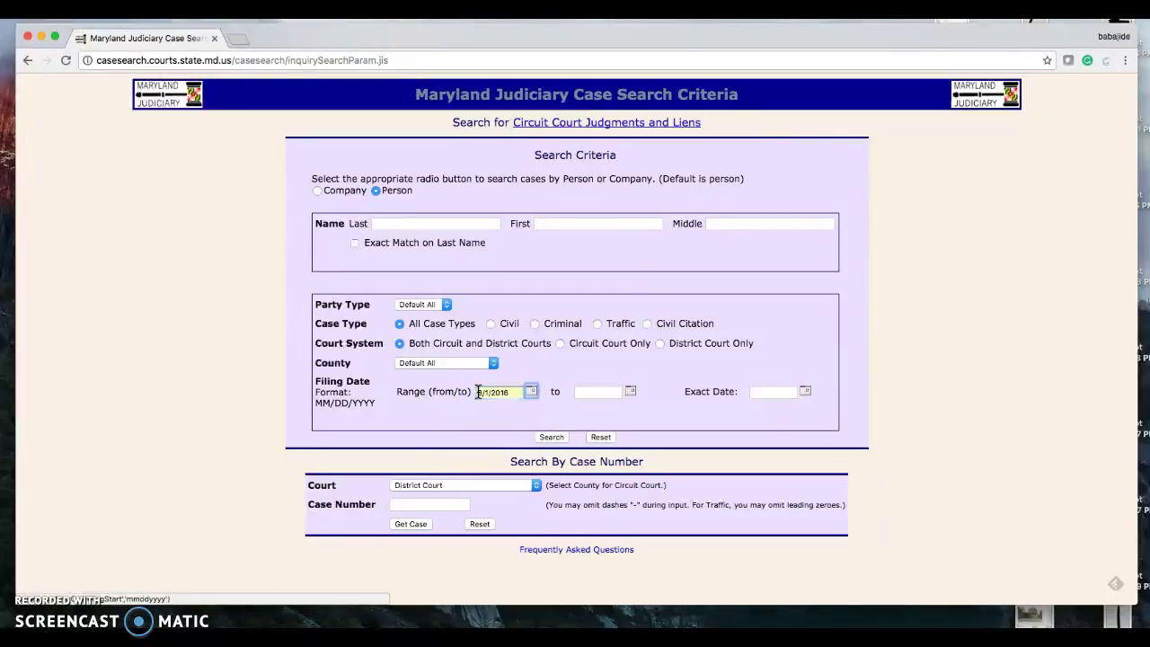
{"action": "left_click", "coordinate": [586, 392]}
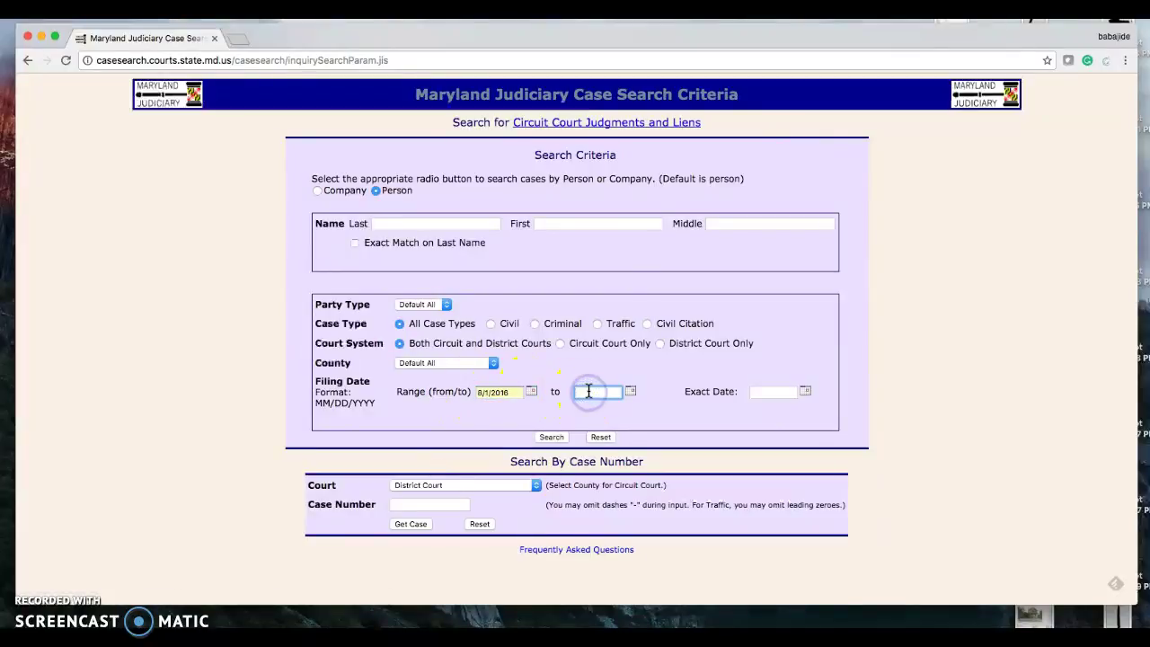
{"action": "type", "text": "12/1/2016"}
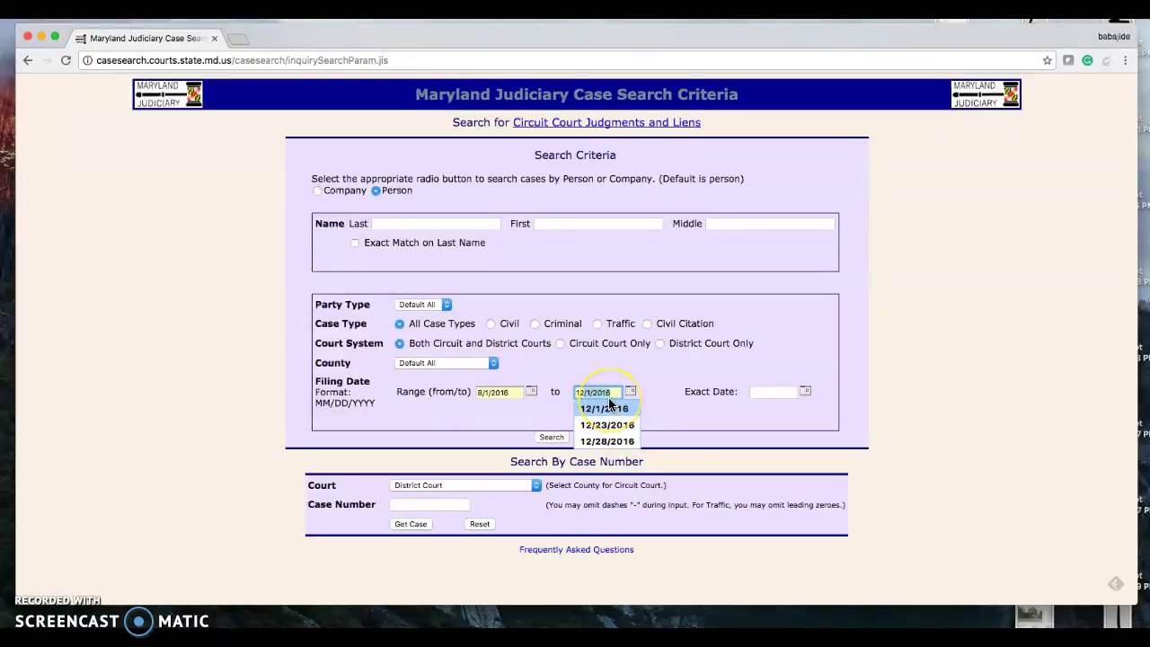
{"action": "left_click", "coordinate": [595, 406]}
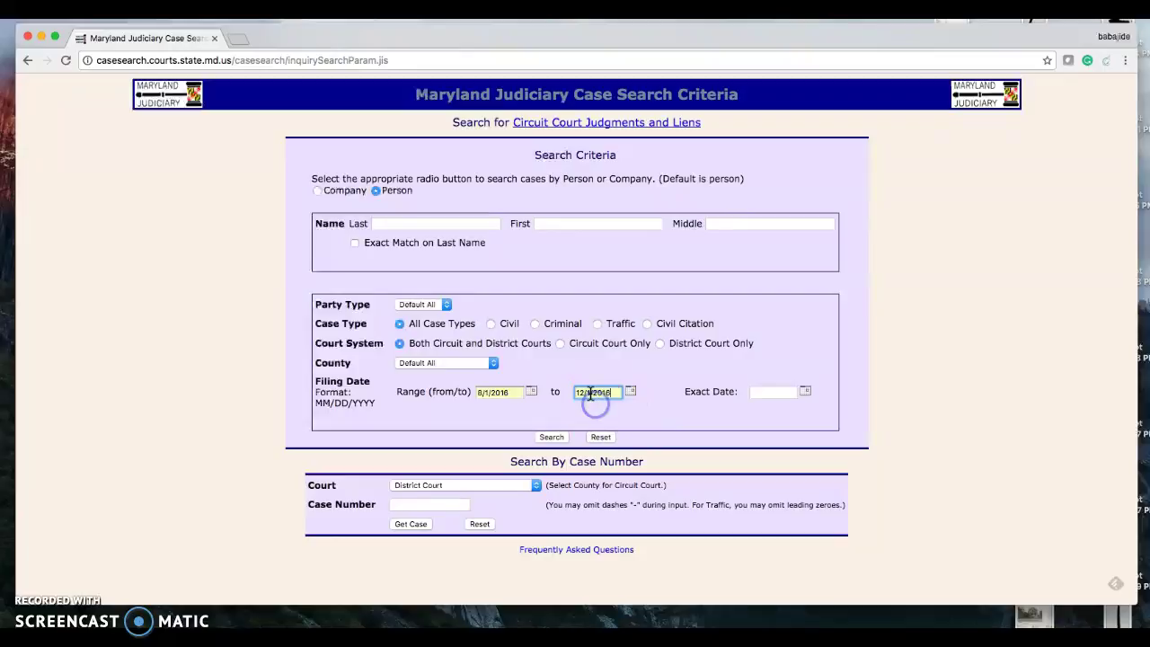
{"action": "left_click", "coordinate": [593, 395]}
{"action": "type", "text": "3"}
Step: Search Circuit Court Only for defendants with last name A in Prince George's County
{"action": "left_click", "coordinate": [558, 345]}
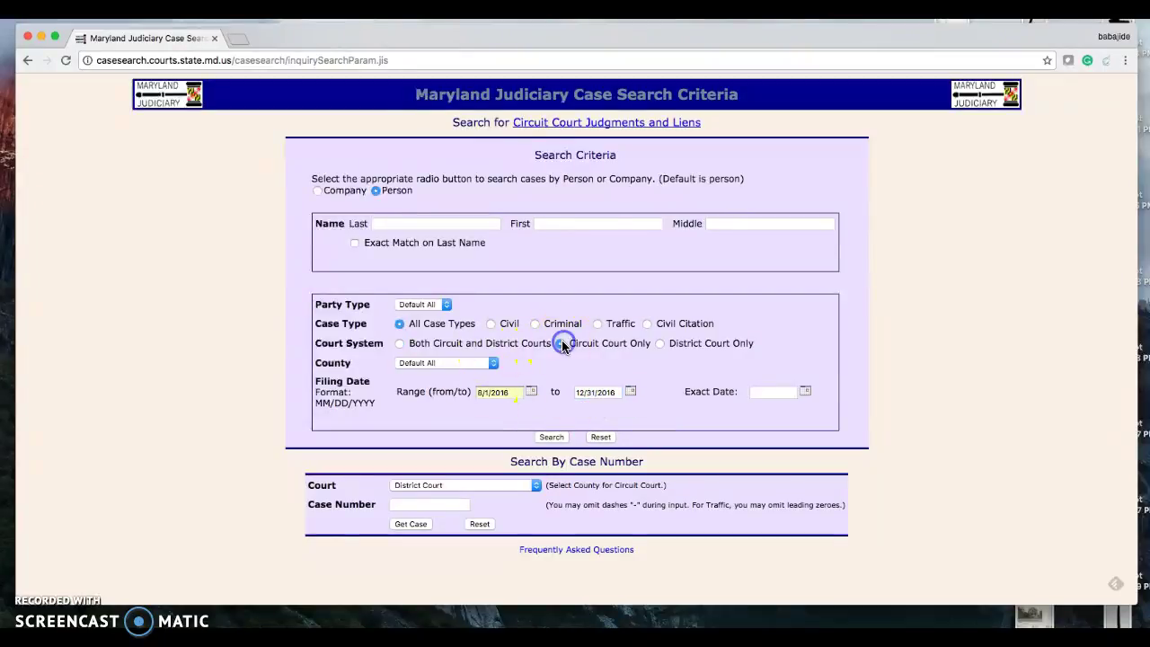
{"action": "left_click", "coordinate": [412, 225]}
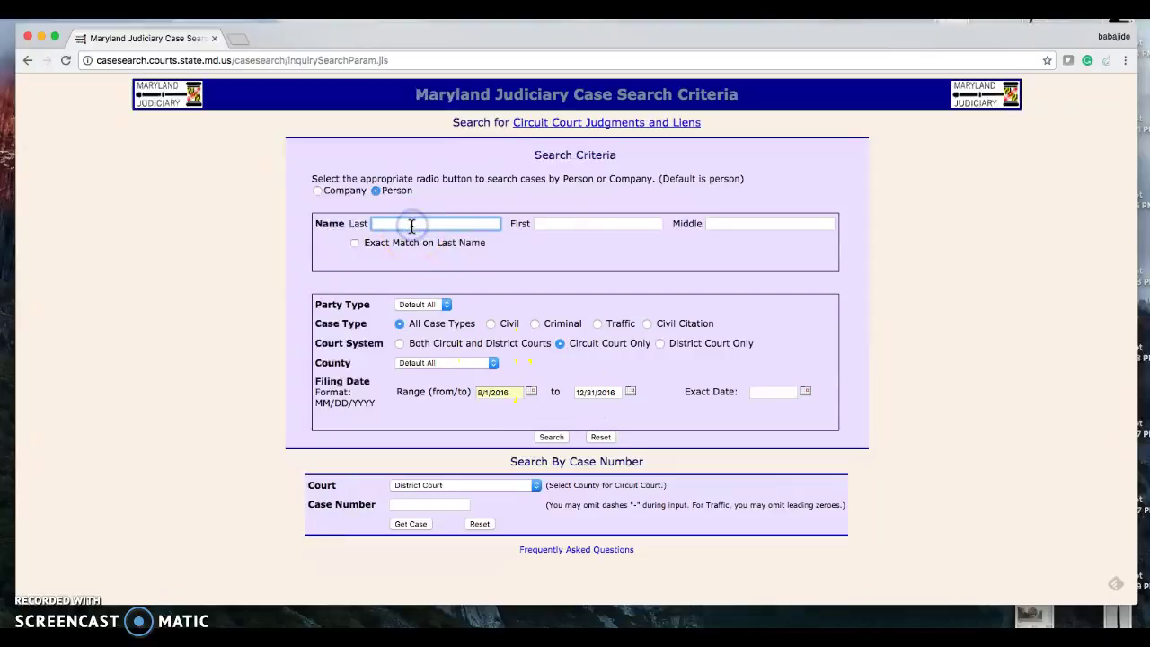
{"action": "type", "text": "a"}
{"action": "left_click", "coordinate": [349, 260]}
{"action": "left_click", "coordinate": [419, 305]}
{"action": "left_click", "coordinate": [423, 330]}
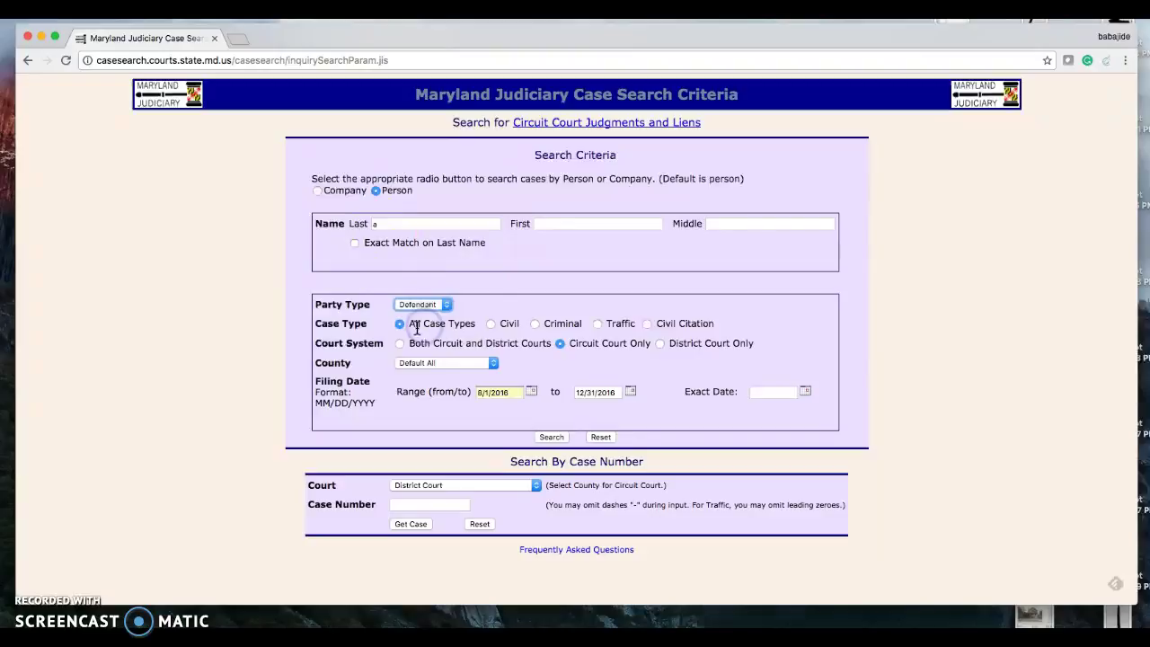
{"action": "left_click", "coordinate": [516, 344]}
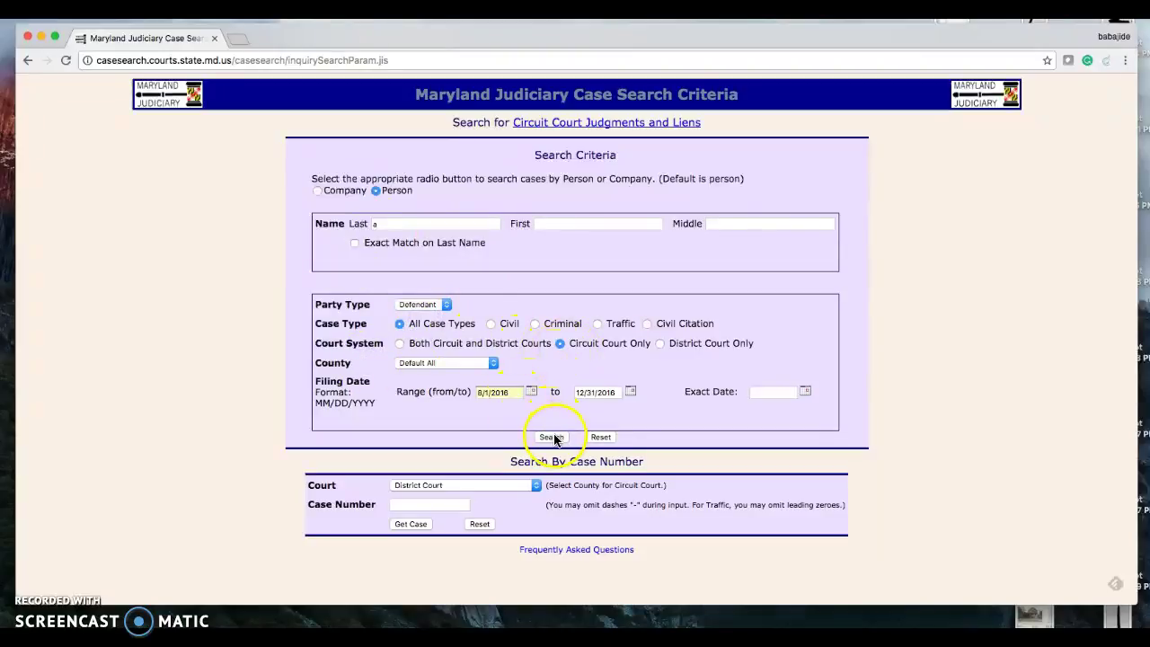
{"action": "left_click", "coordinate": [436, 364]}
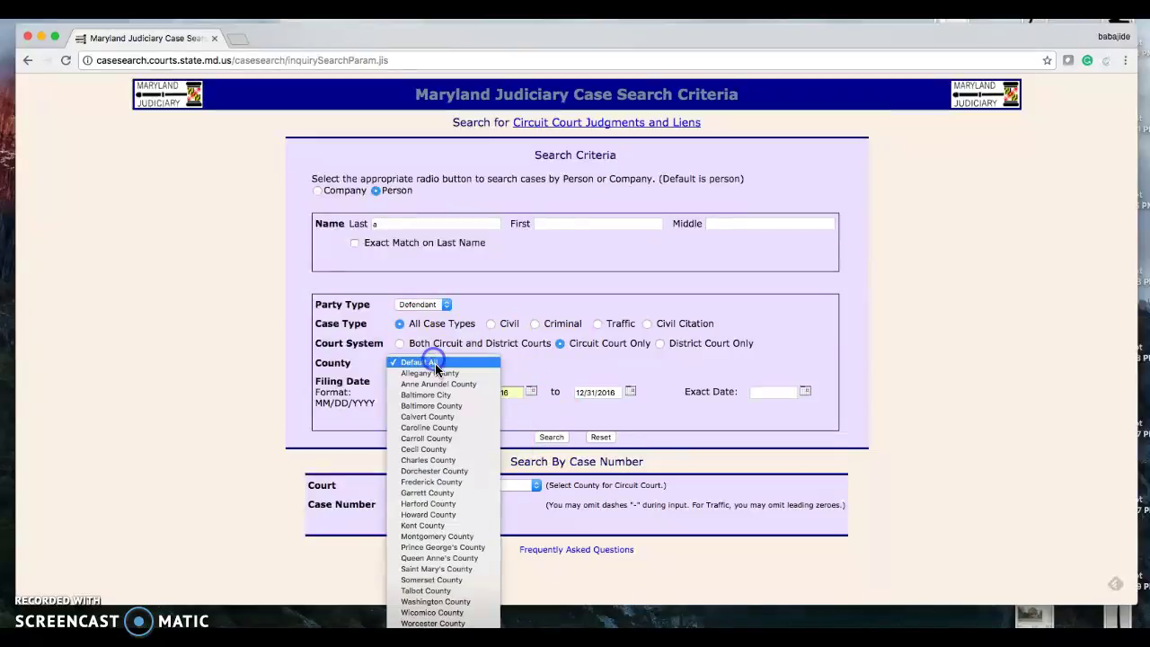
{"action": "left_click", "coordinate": [436, 547]}
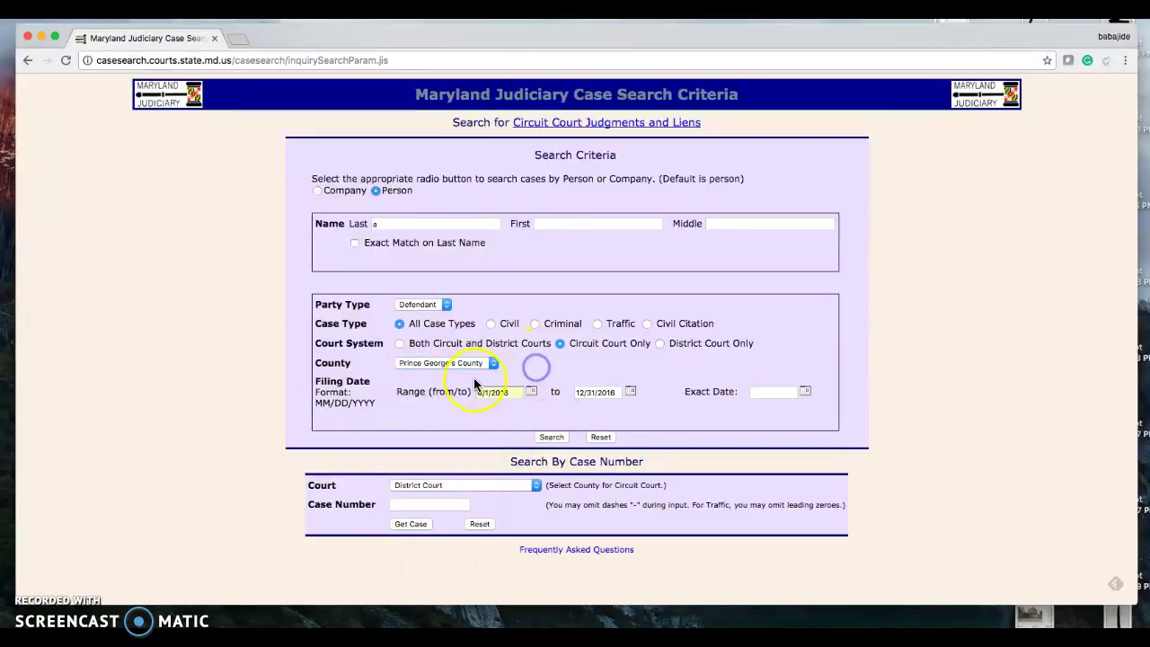
{"action": "left_click", "coordinate": [551, 438]}
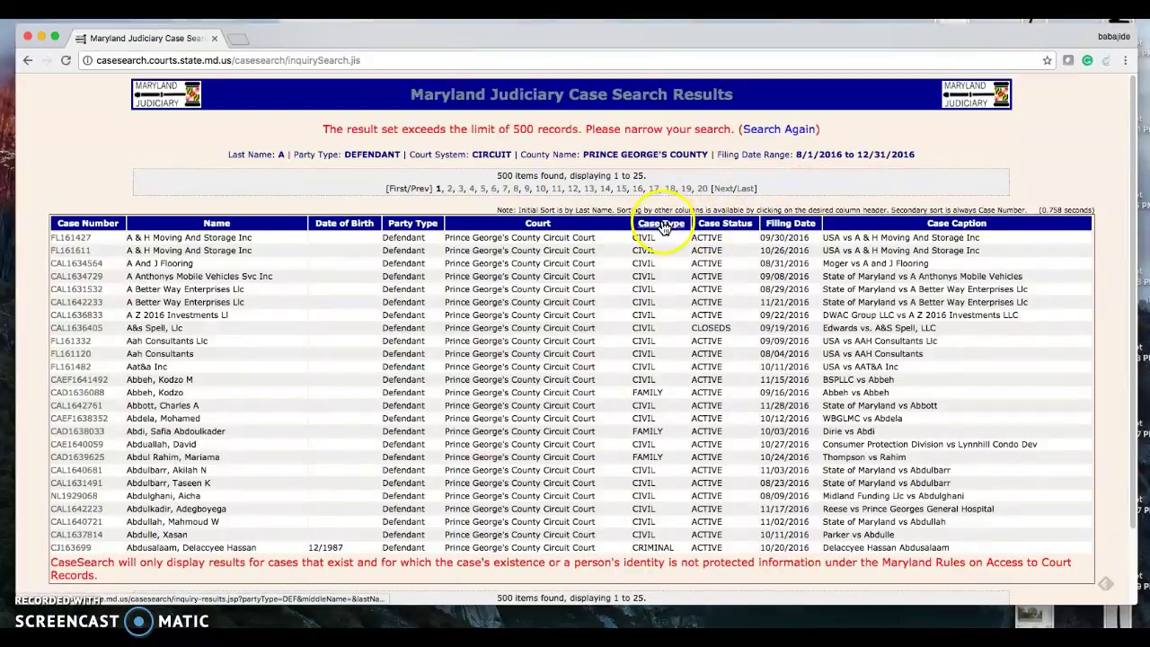
Step: Page through the results from page 2 to page 10 (items 226–250)
{"action": "scroll", "coordinate": [598, 368], "scroll_direction": "down", "scroll_amount": 2}
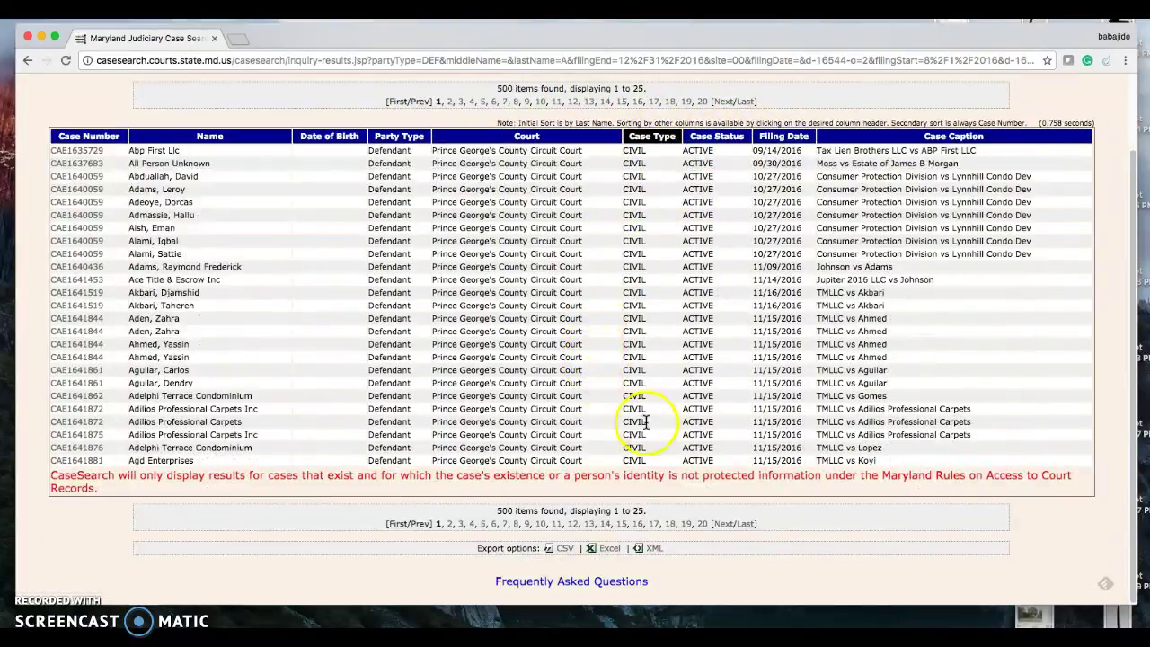
{"action": "left_click", "coordinate": [722, 528]}
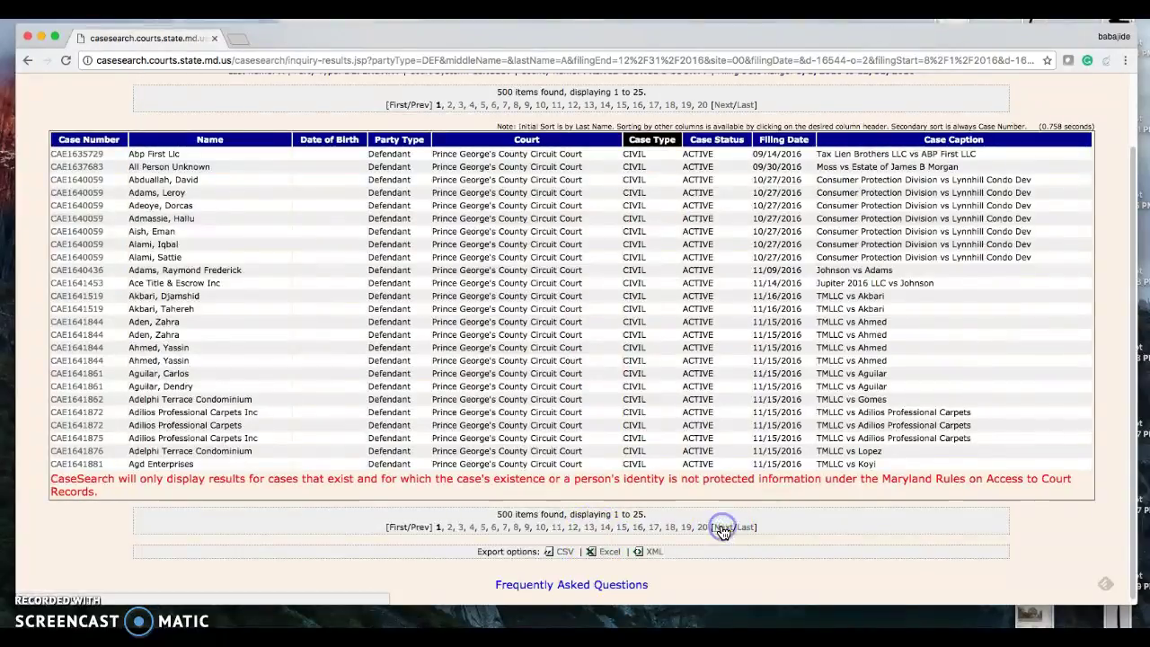
{"action": "scroll", "coordinate": [715, 533], "scroll_direction": "down", "scroll_amount": 2}
{"action": "left_click", "coordinate": [721, 526]}
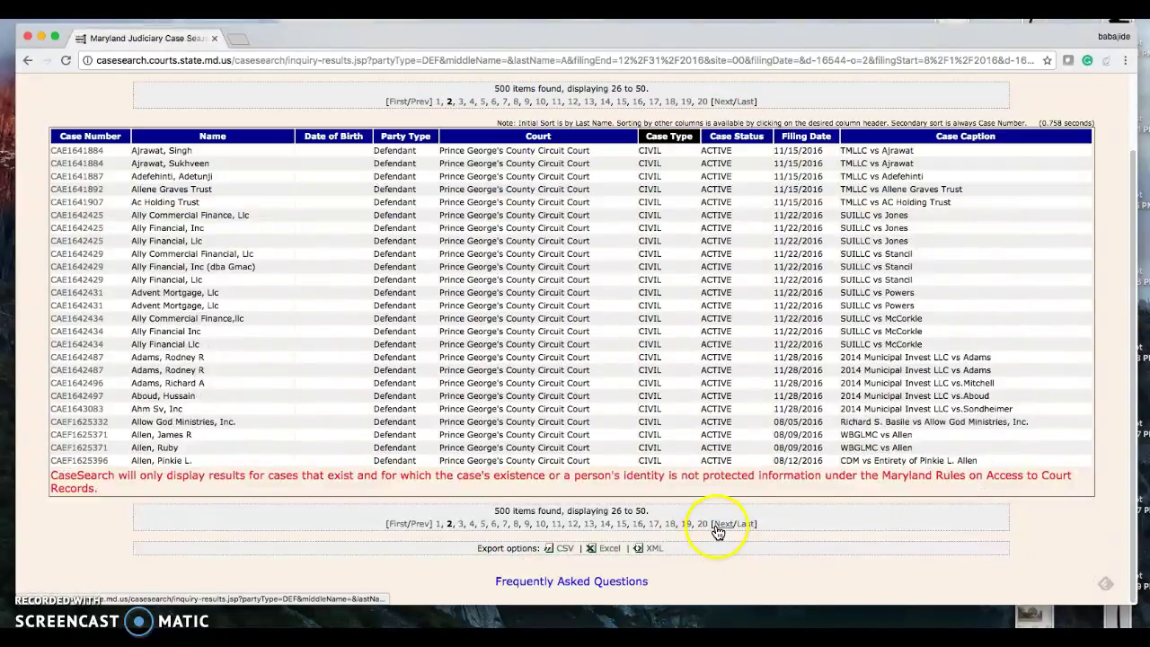
{"action": "scroll", "coordinate": [687, 523], "scroll_direction": "down", "scroll_amount": 2}
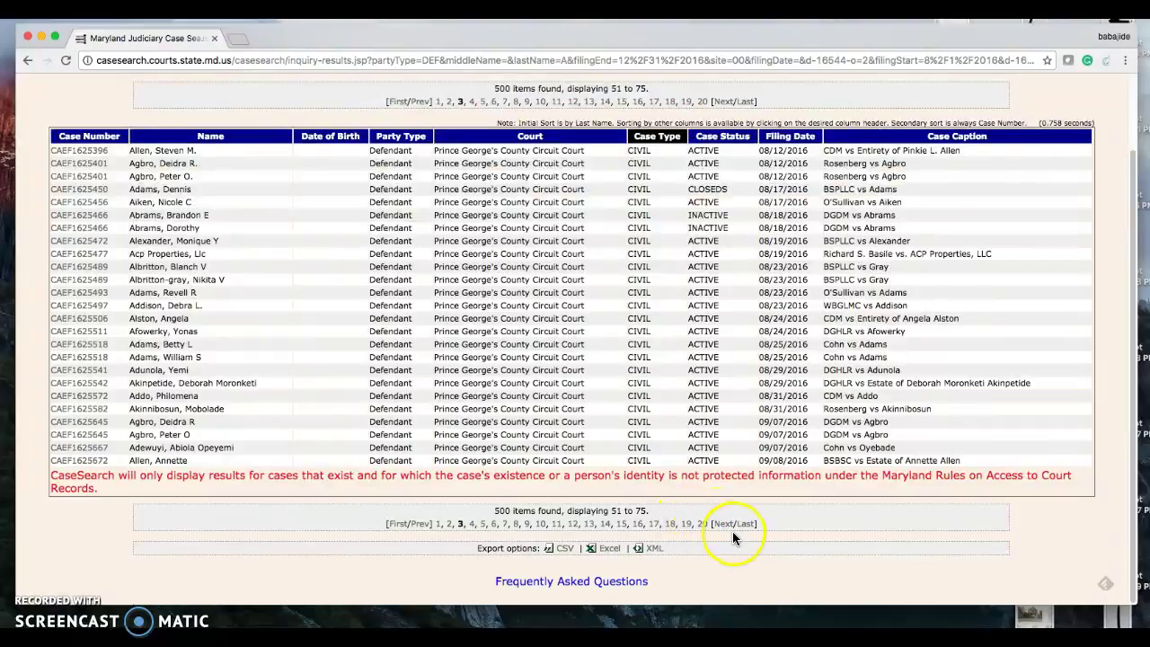
{"action": "left_click", "coordinate": [723, 525]}
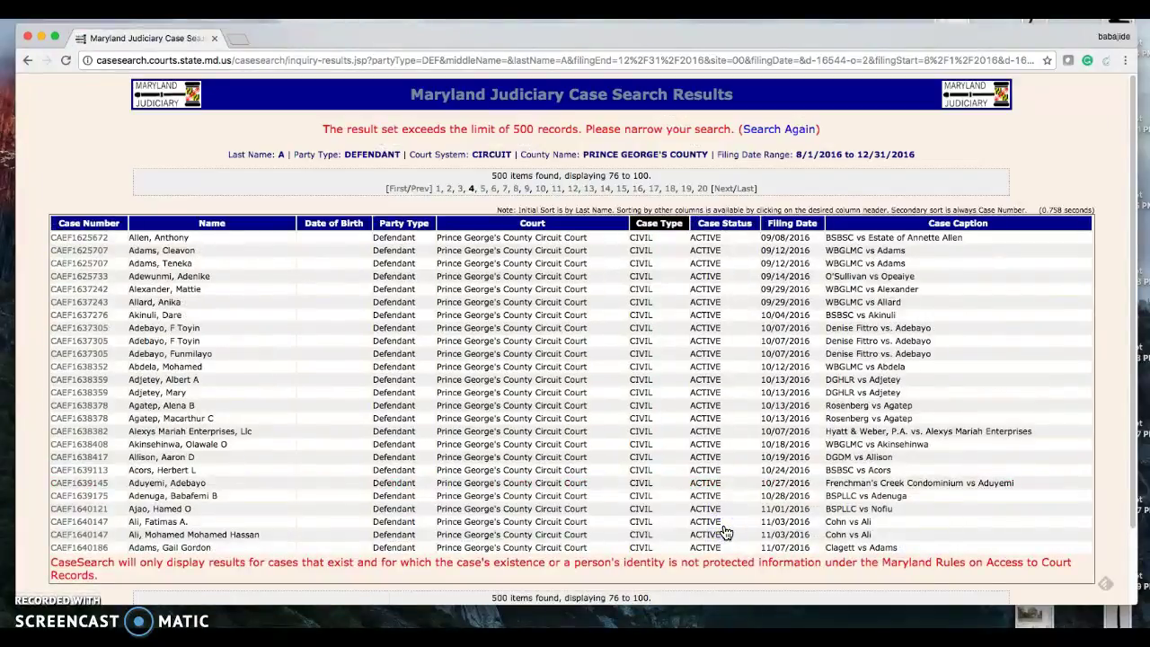
{"action": "scroll", "coordinate": [710, 528], "scroll_direction": "down", "scroll_amount": 2}
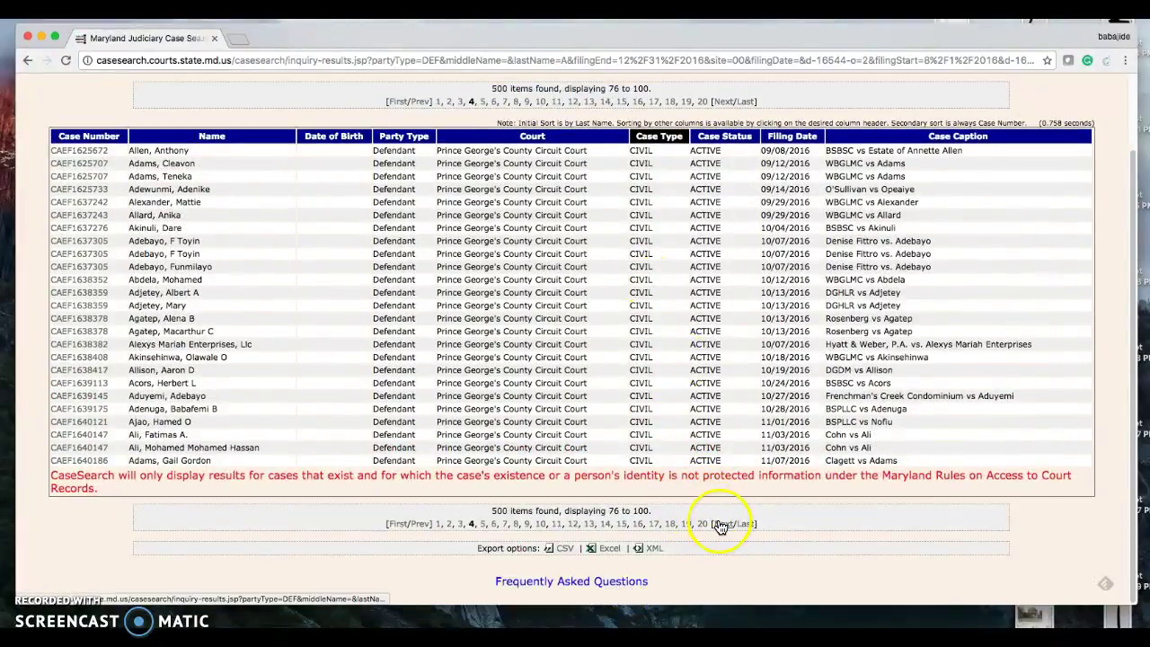
{"action": "left_click", "coordinate": [722, 525]}
{"action": "scroll", "coordinate": [690, 504], "scroll_direction": "down", "scroll_amount": 2}
{"action": "left_click", "coordinate": [719, 527]}
{"action": "scroll", "coordinate": [701, 530], "scroll_direction": "down", "scroll_amount": 2}
{"action": "left_click", "coordinate": [719, 527]}
{"action": "scroll", "coordinate": [597, 378], "scroll_direction": "down", "scroll_amount": 2}
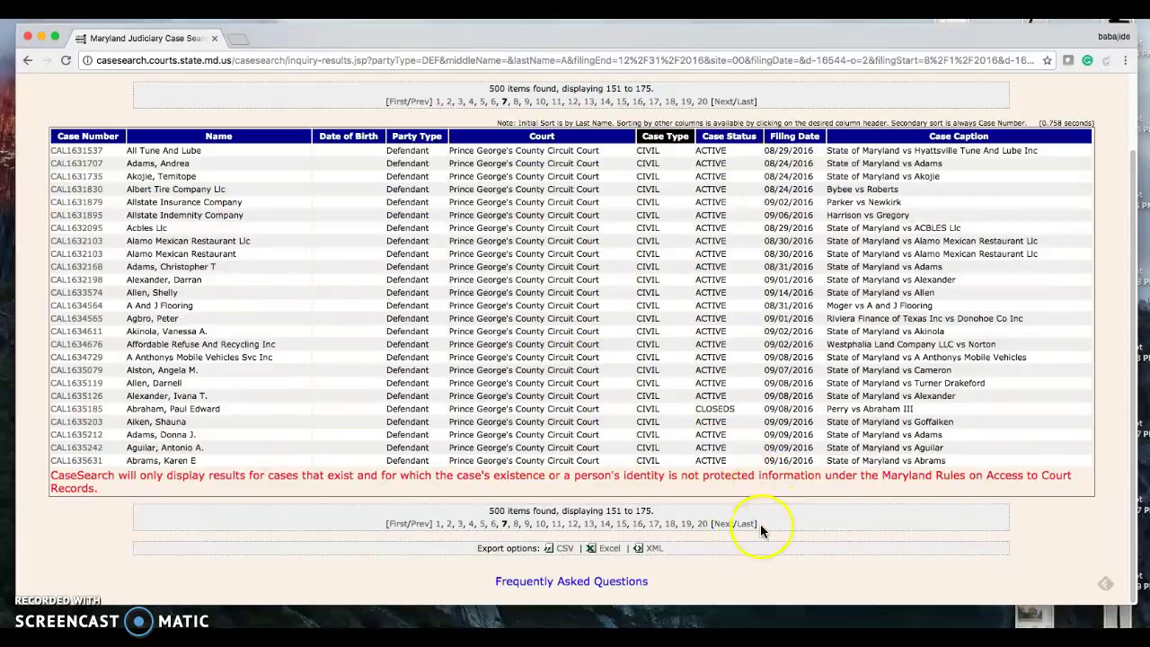
{"action": "left_click", "coordinate": [724, 525]}
{"action": "scroll", "coordinate": [732, 521], "scroll_direction": "down", "scroll_amount": 2}
{"action": "left_click", "coordinate": [730, 523]}
{"action": "scroll", "coordinate": [696, 513], "scroll_direction": "down", "scroll_amount": 2}
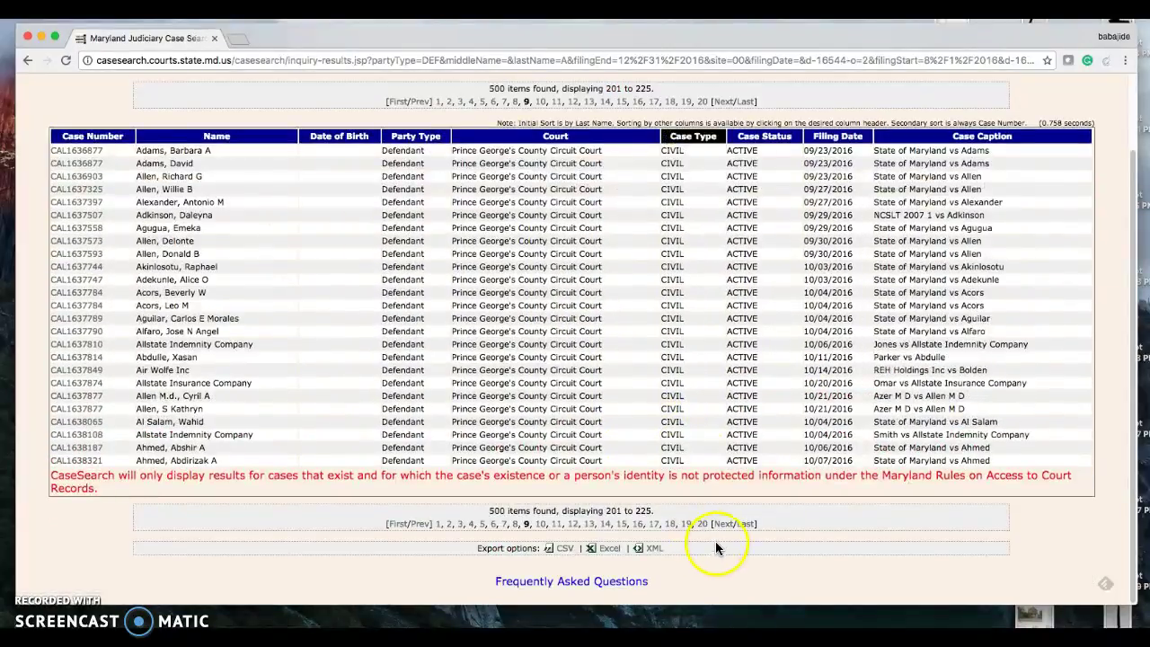
{"action": "left_click", "coordinate": [723, 525]}
Step: Continue paging to page 18, items 426–450, where the FAMILY cases appear
{"action": "scroll", "coordinate": [698, 513], "scroll_direction": "down", "scroll_amount": 2}
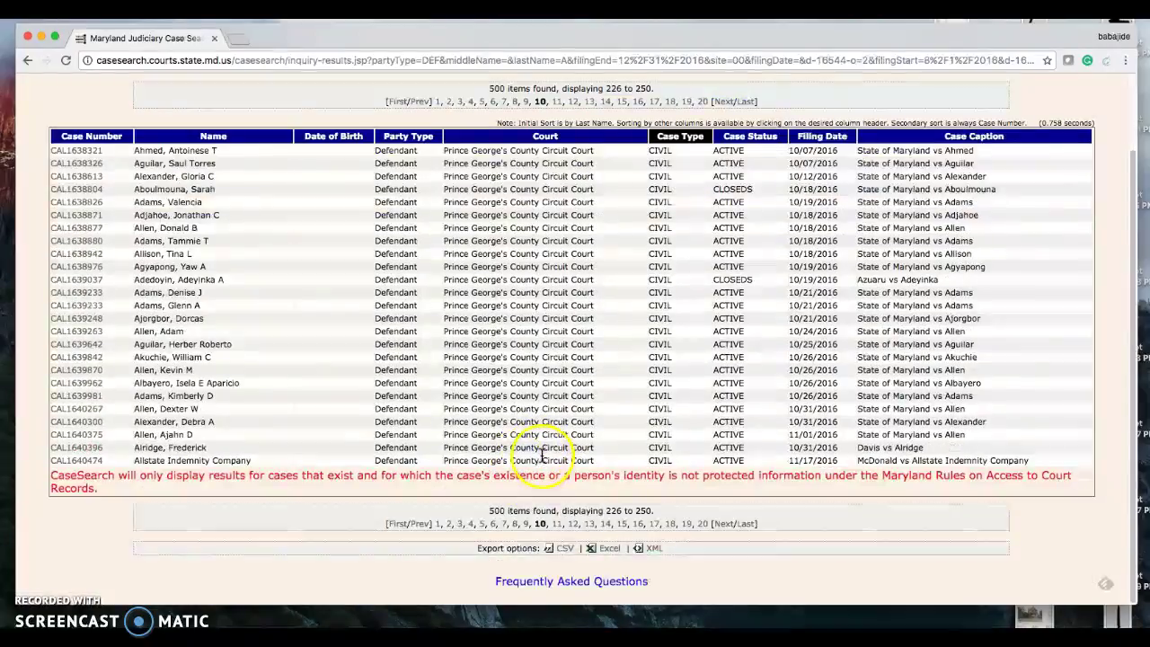
{"action": "left_click", "coordinate": [726, 525]}
{"action": "scroll", "coordinate": [710, 515], "scroll_direction": "down", "scroll_amount": 2}
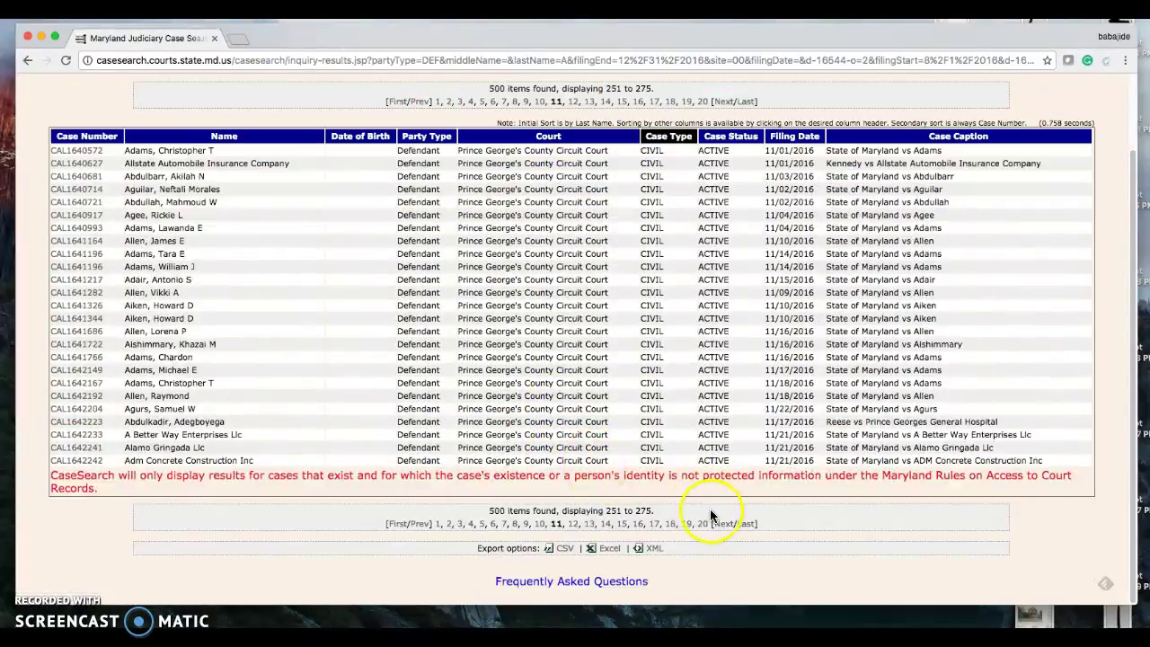
{"action": "left_click", "coordinate": [728, 525]}
{"action": "scroll", "coordinate": [683, 503], "scroll_direction": "down", "scroll_amount": 2}
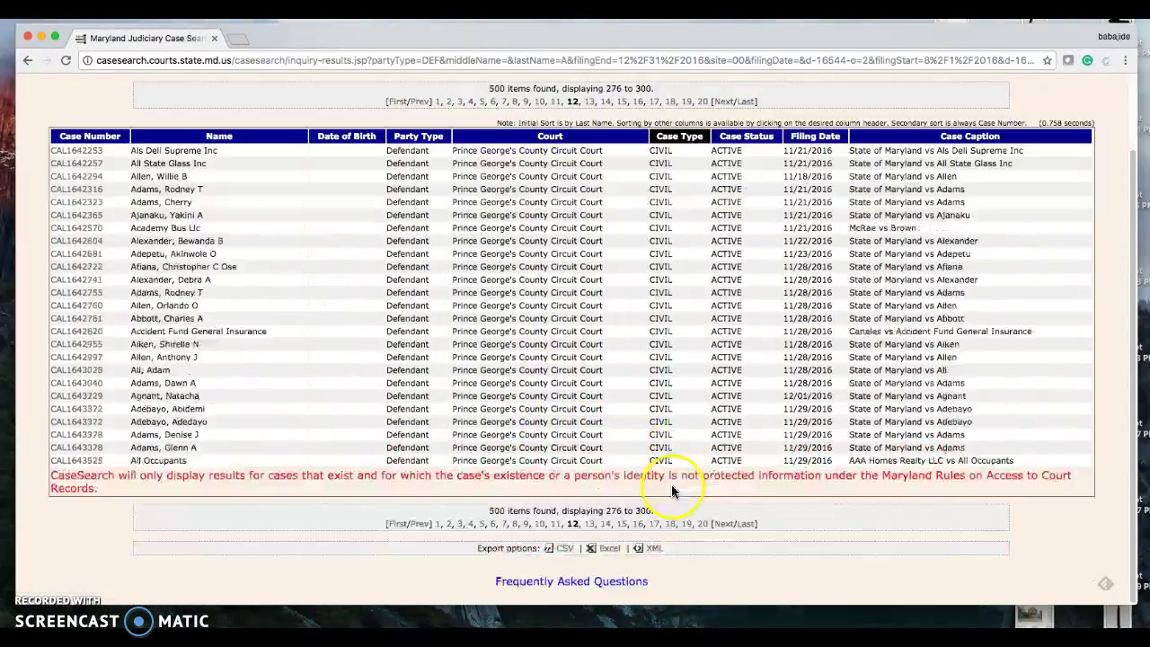
{"action": "left_click", "coordinate": [725, 525]}
{"action": "scroll", "coordinate": [742, 503], "scroll_direction": "down", "scroll_amount": 2}
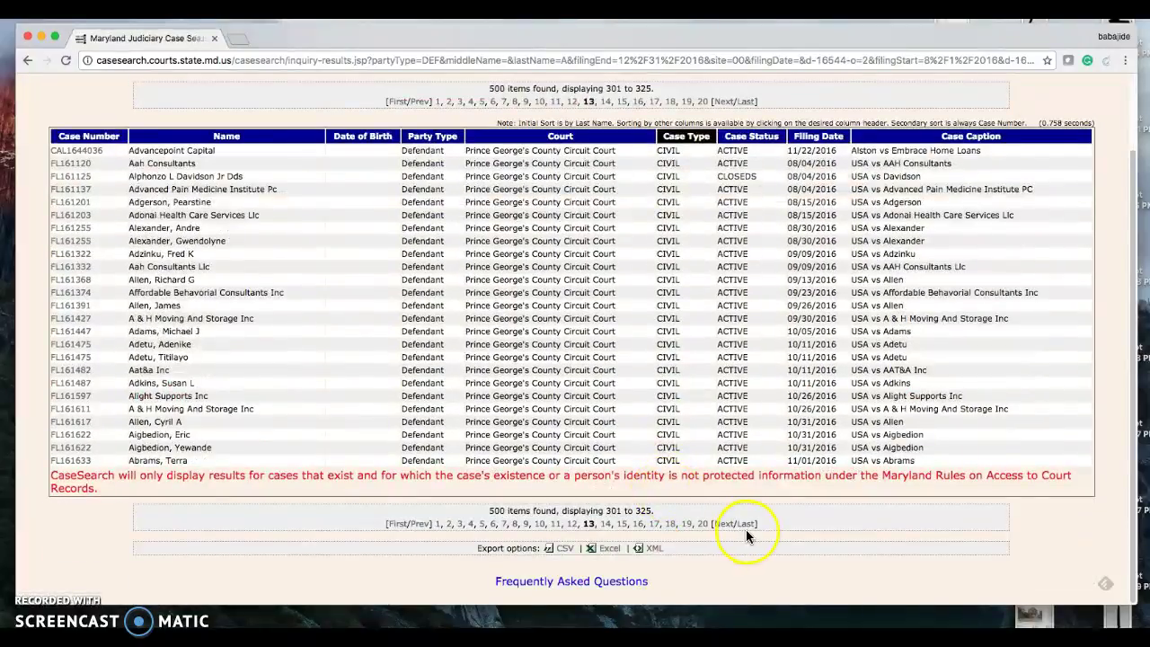
{"action": "left_click", "coordinate": [726, 525]}
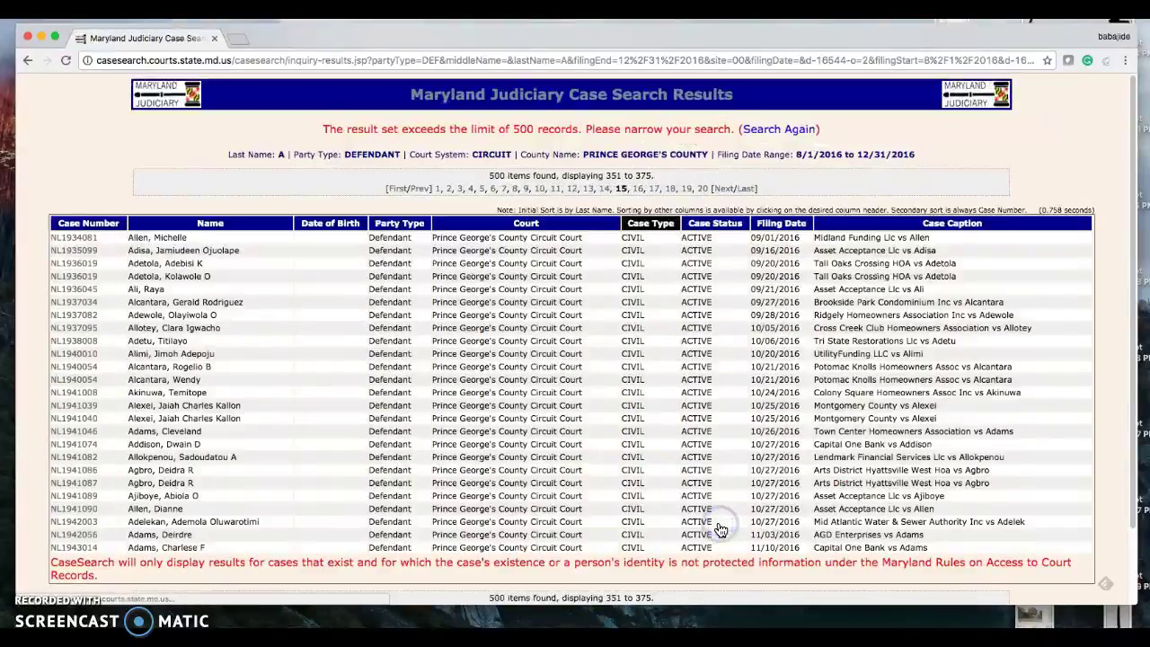
{"action": "scroll", "coordinate": [715, 539], "scroll_direction": "down", "scroll_amount": 2}
{"action": "left_click", "coordinate": [716, 566]}
{"action": "scroll", "coordinate": [719, 539], "scroll_direction": "down", "scroll_amount": 2}
{"action": "left_click", "coordinate": [720, 528]}
{"action": "scroll", "coordinate": [725, 530], "scroll_direction": "down", "scroll_amount": 2}
{"action": "left_click", "coordinate": [726, 526]}
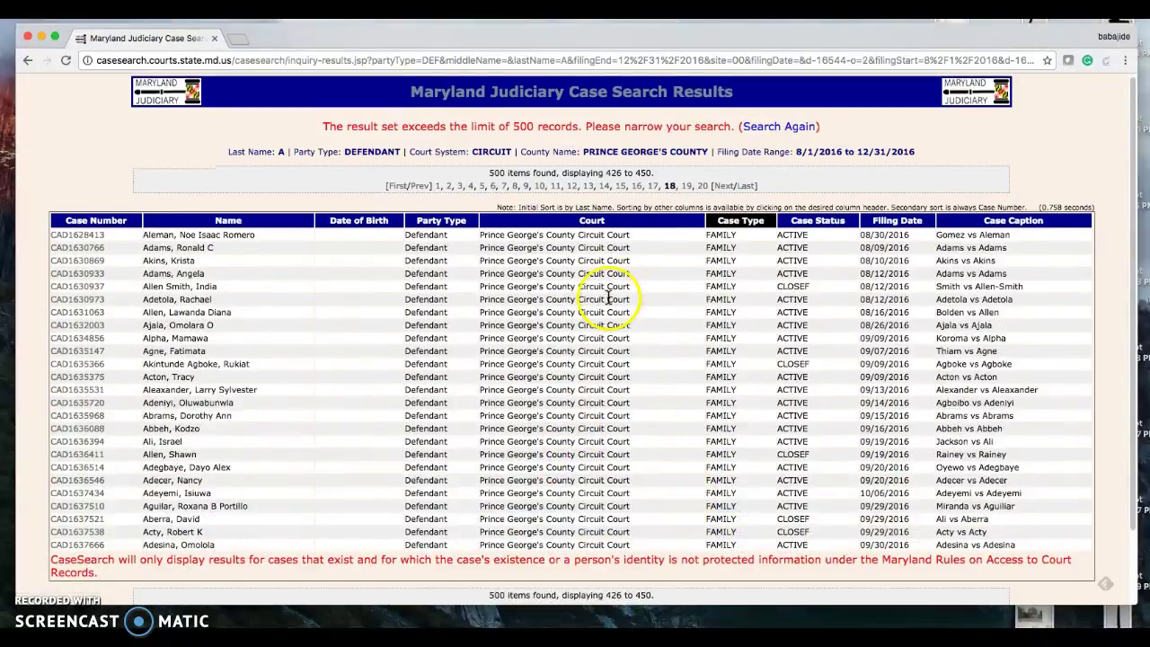
{"action": "scroll", "coordinate": [608, 299], "scroll_direction": "down", "scroll_amount": 1}
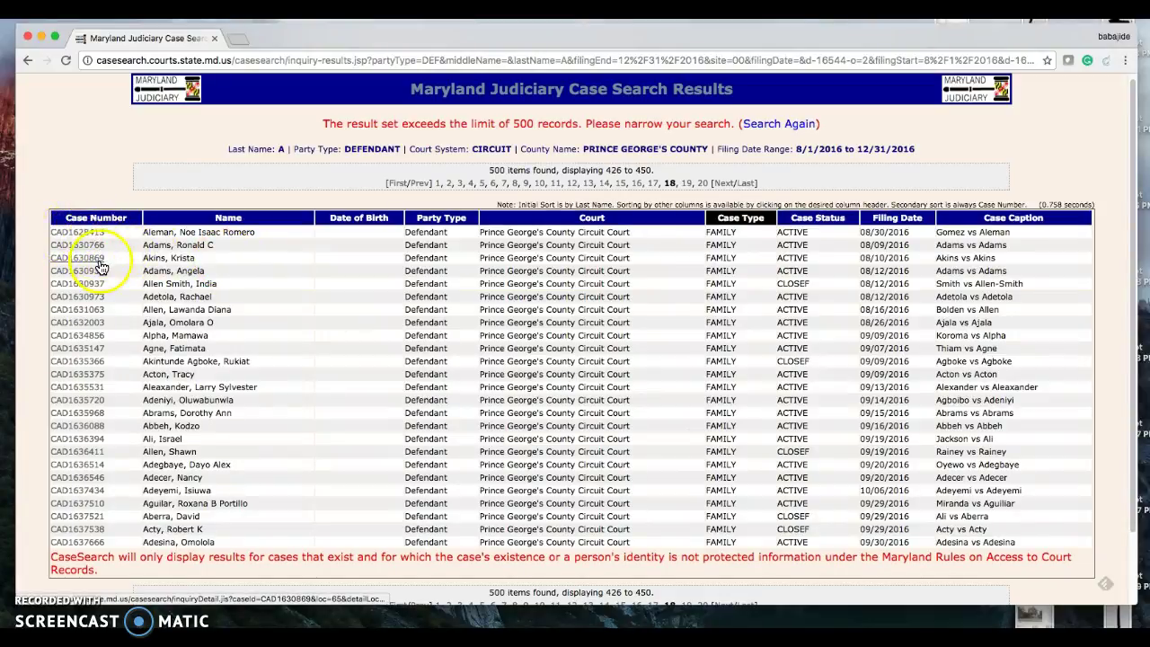
{"action": "scroll", "coordinate": [90, 247], "scroll_direction": "down", "scroll_amount": 1}
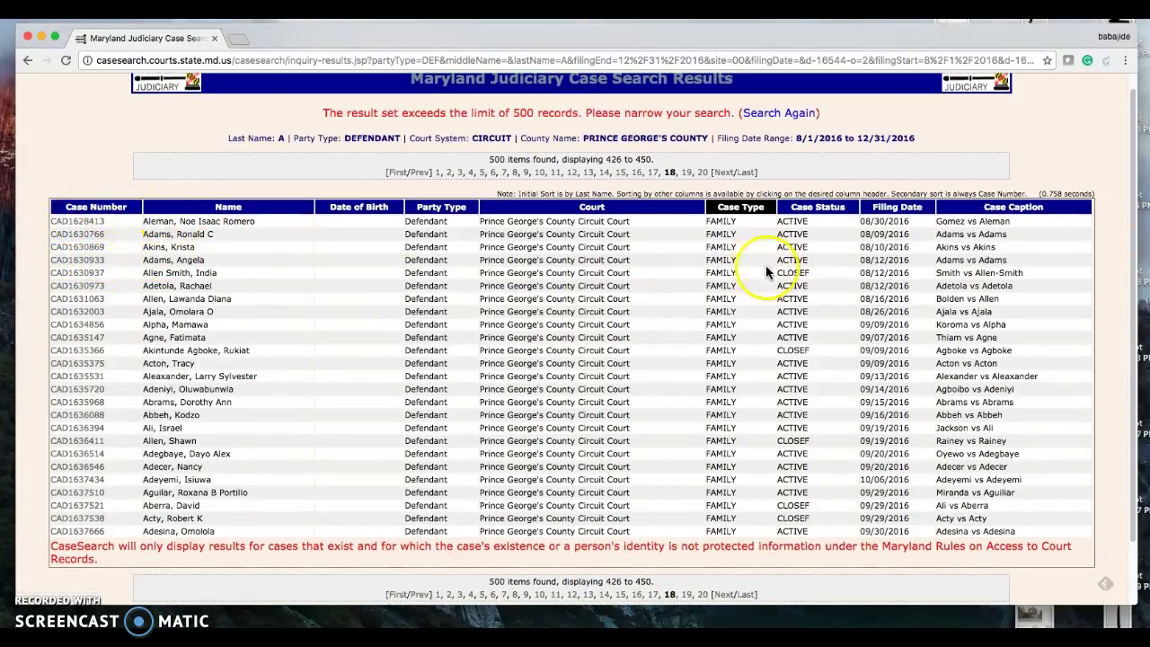
Step: Review the first listed case's details and go back to the results list
{"action": "left_click", "coordinate": [90, 221]}
{"action": "scroll", "coordinate": [331, 328], "scroll_direction": "down", "scroll_amount": 2}
{"action": "scroll", "coordinate": [324, 346], "scroll_direction": "down", "scroll_amount": 1}
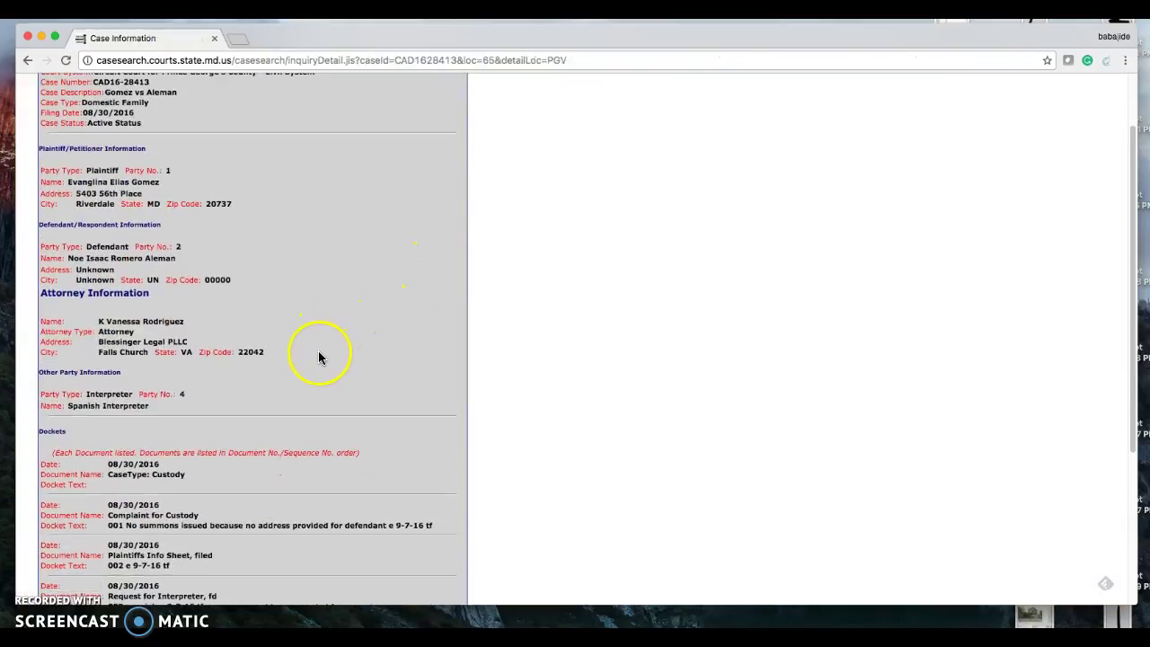
{"action": "scroll", "coordinate": [153, 471], "scroll_direction": "up", "scroll_amount": 1}
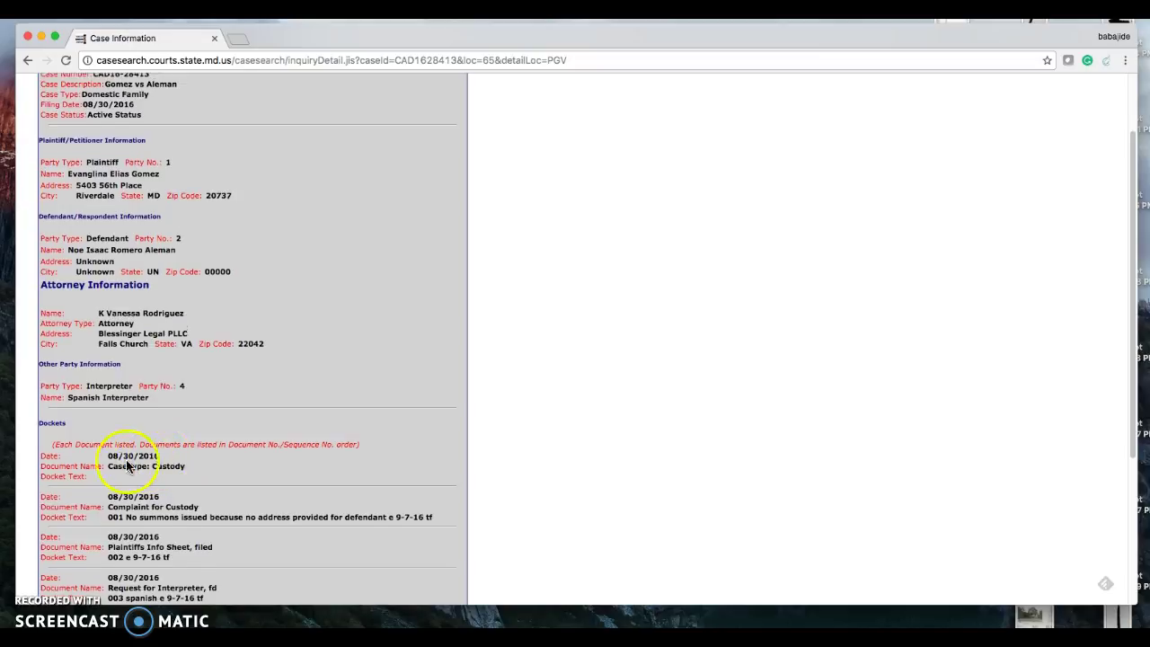
{"action": "scroll", "coordinate": [111, 454], "scroll_direction": "down", "scroll_amount": 2}
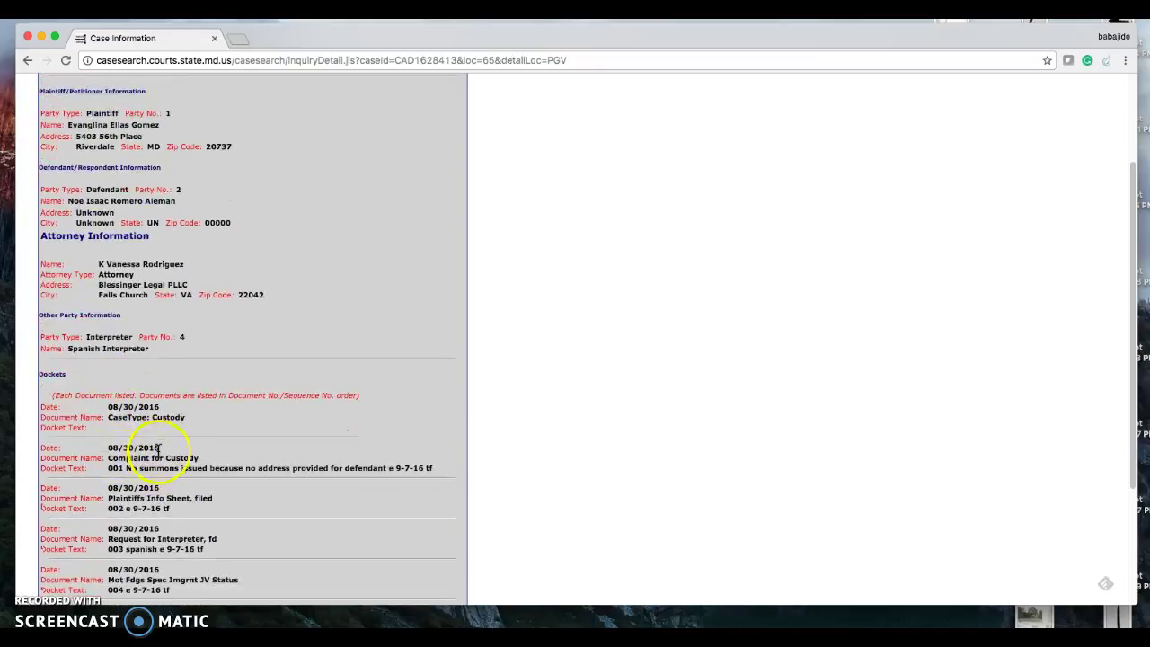
{"action": "scroll", "coordinate": [163, 416], "scroll_direction": "up", "scroll_amount": 4}
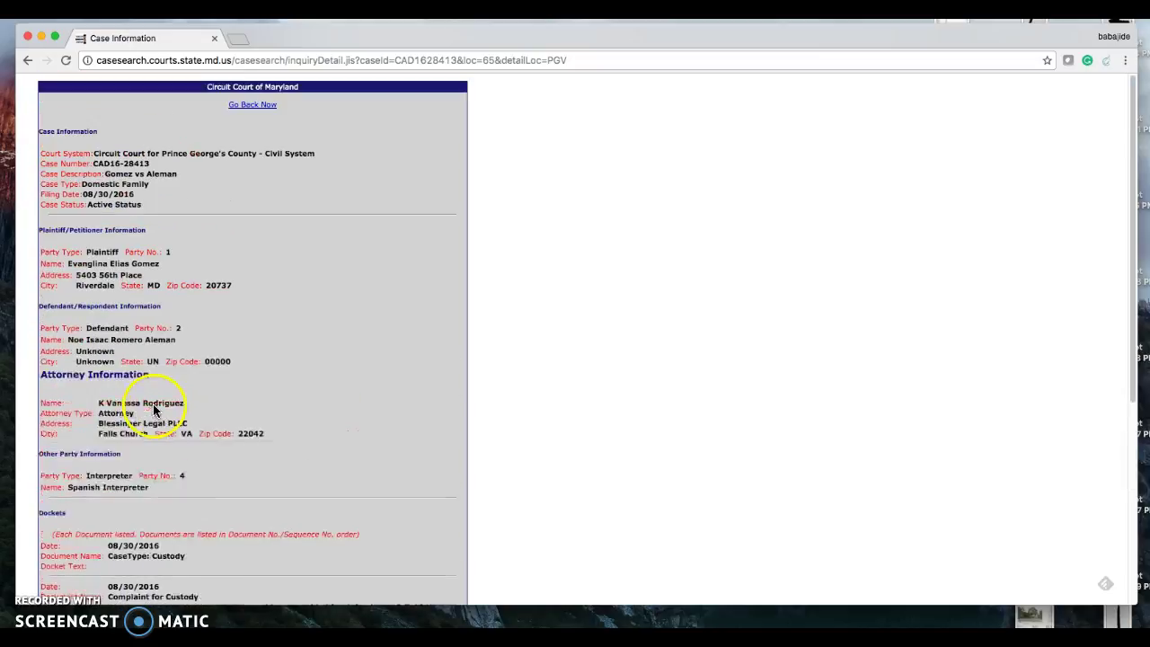
{"action": "left_click", "coordinate": [256, 103]}
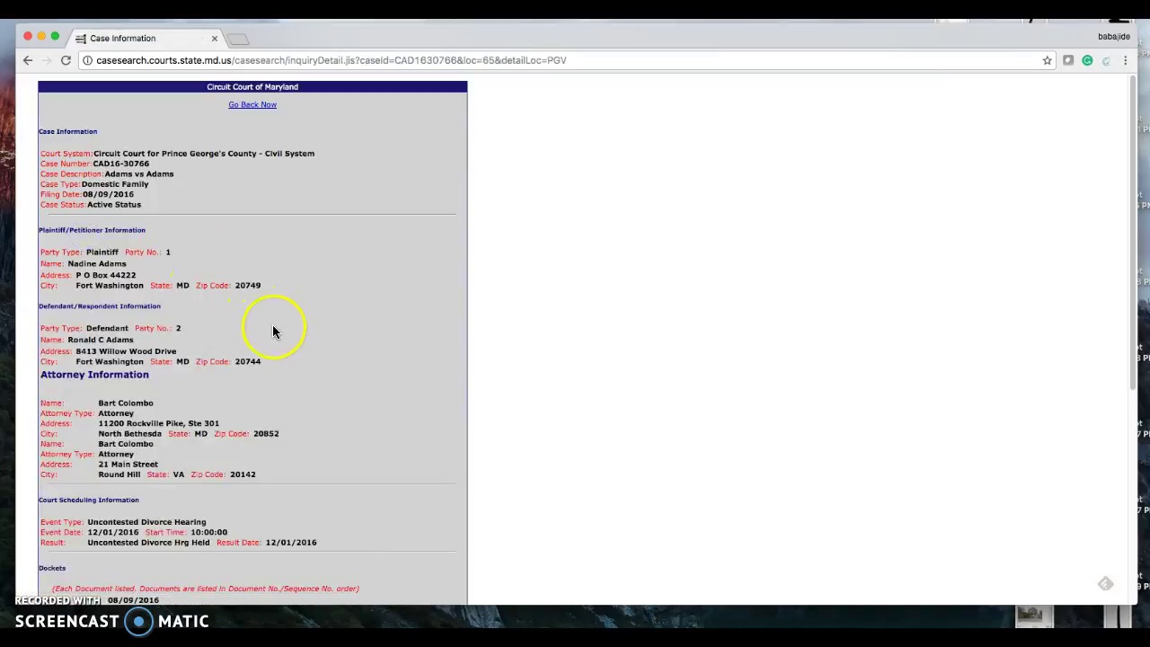
Step: Open the active divorce case filed 08/09/2016 and read through its Case Information
{"action": "scroll", "coordinate": [284, 330], "scroll_direction": "down", "scroll_amount": 1}
{"action": "scroll", "coordinate": [283, 334], "scroll_direction": "down", "scroll_amount": 5}
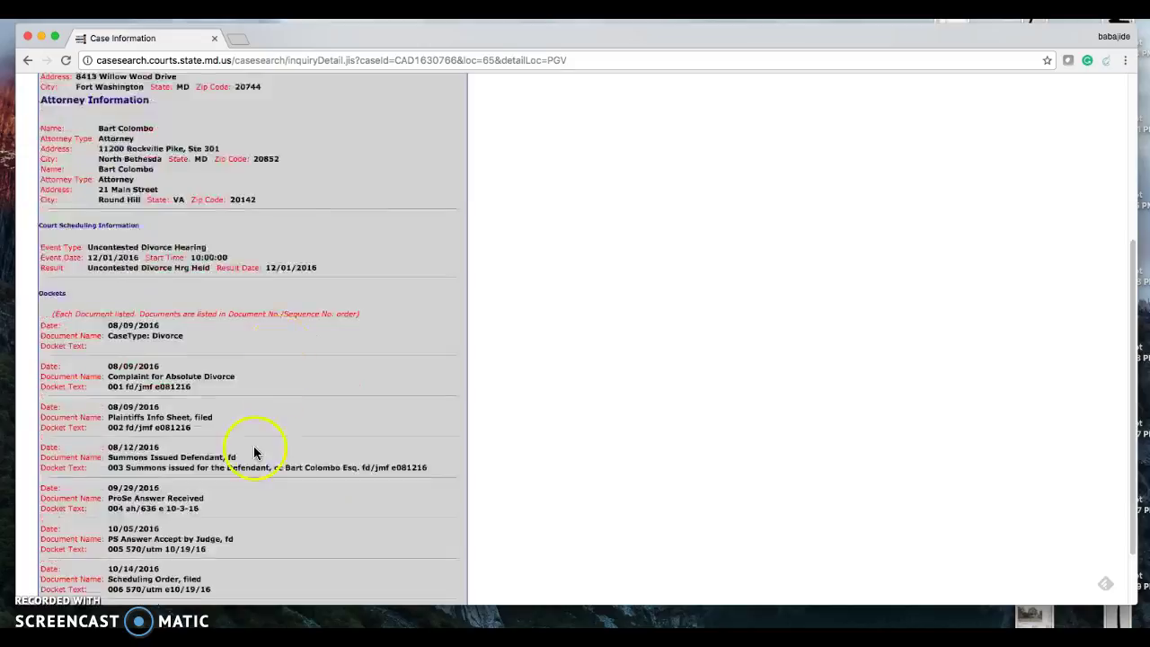
{"action": "scroll", "coordinate": [195, 315], "scroll_direction": "up", "scroll_amount": 1}
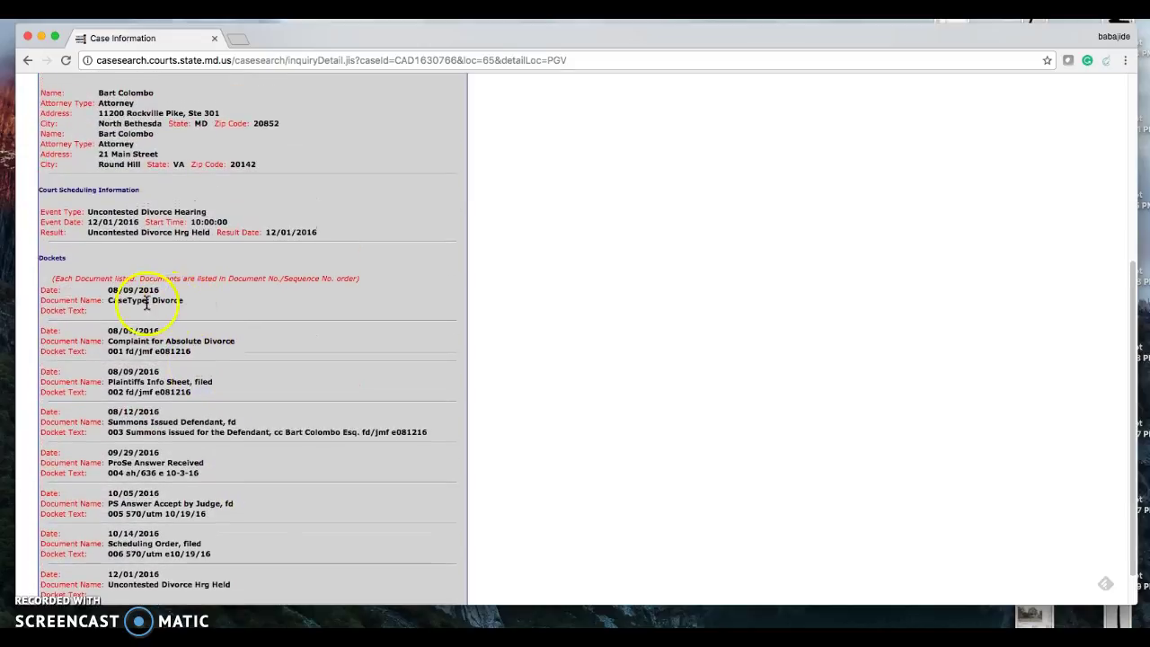
{"action": "left_click", "coordinate": [162, 307]}
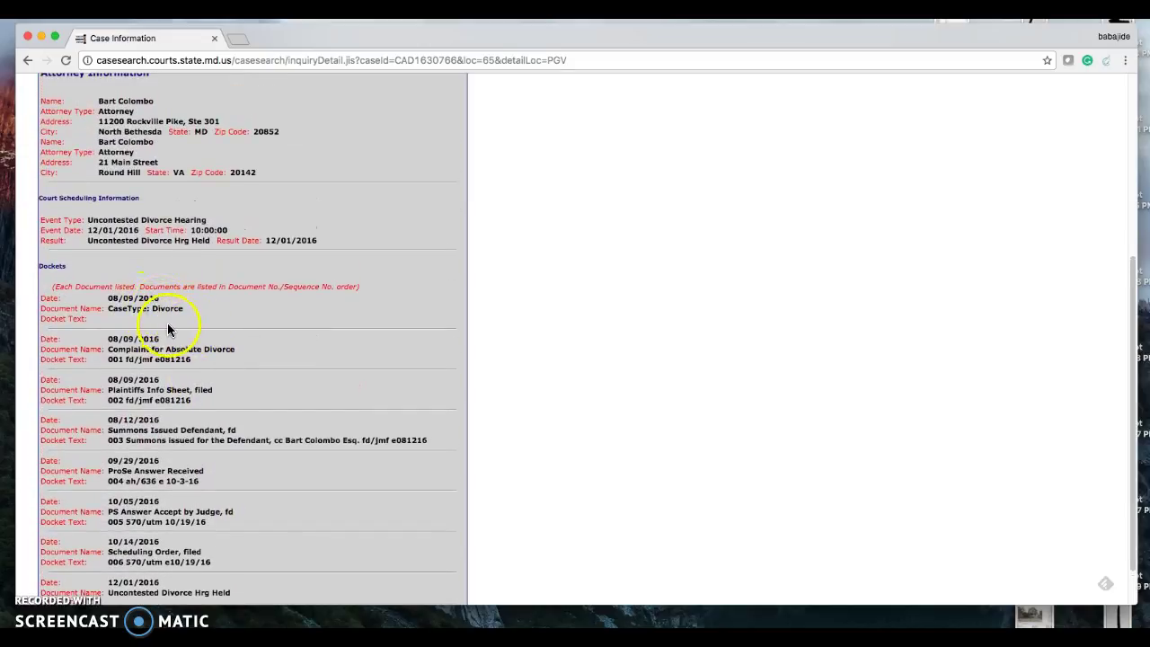
{"action": "scroll", "coordinate": [174, 327], "scroll_direction": "up", "scroll_amount": 3}
{"action": "scroll", "coordinate": [192, 315], "scroll_direction": "up", "scroll_amount": 2}
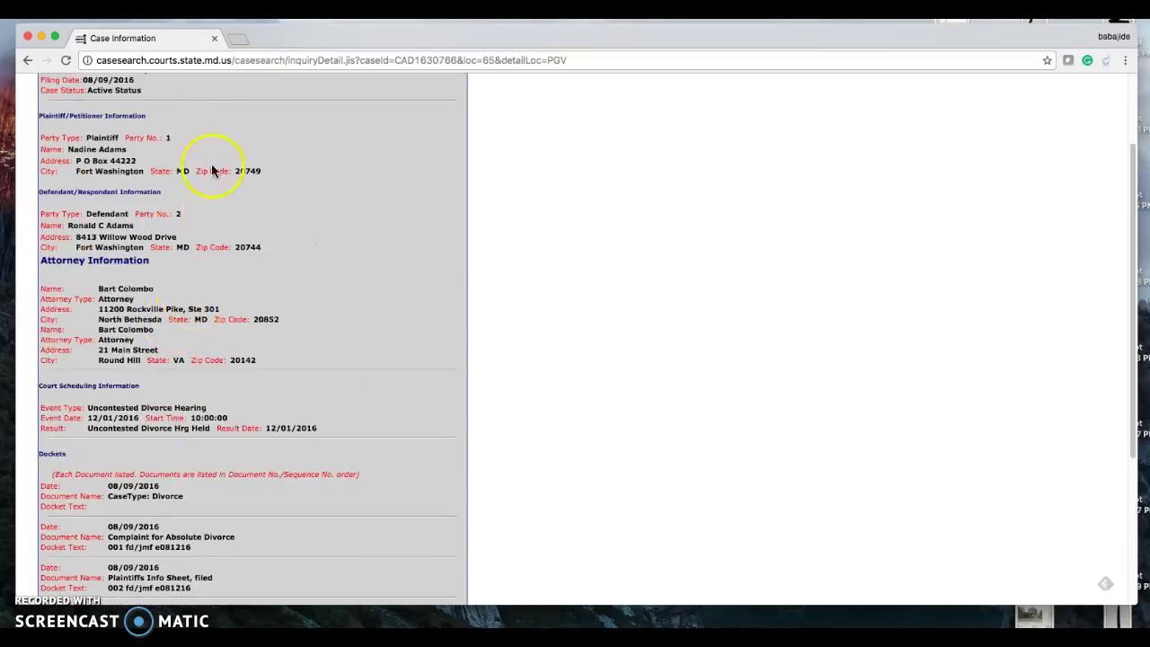
{"action": "scroll", "coordinate": [135, 212], "scroll_direction": "up", "scroll_amount": 2}
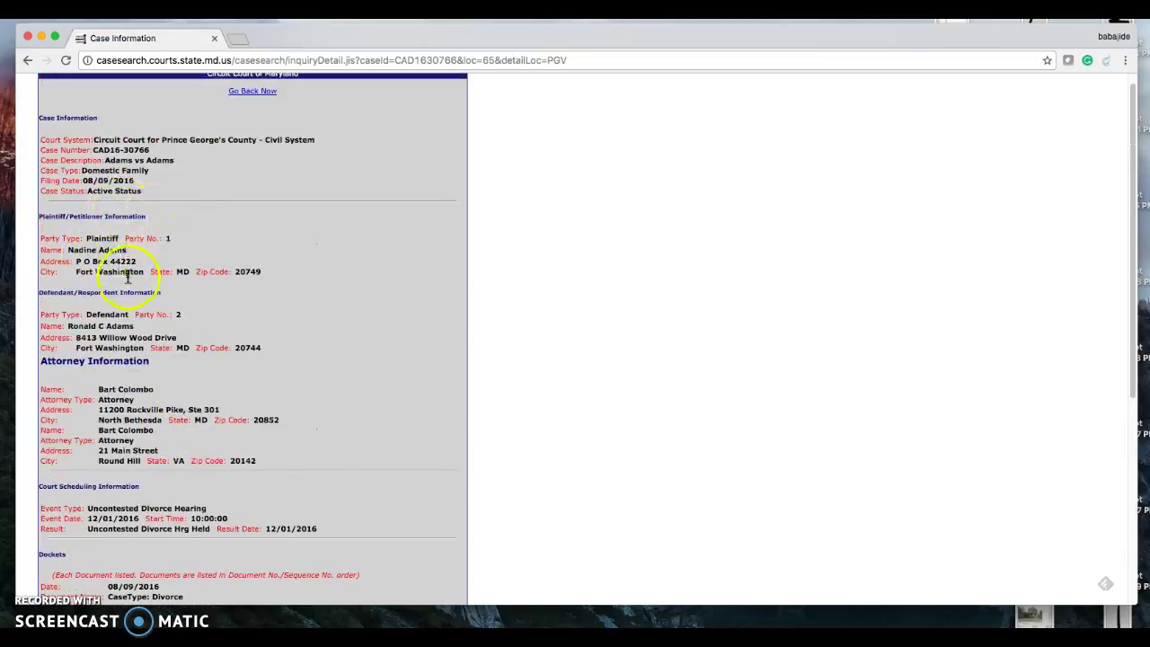
{"action": "scroll", "coordinate": [135, 291], "scroll_direction": "down", "scroll_amount": 1}
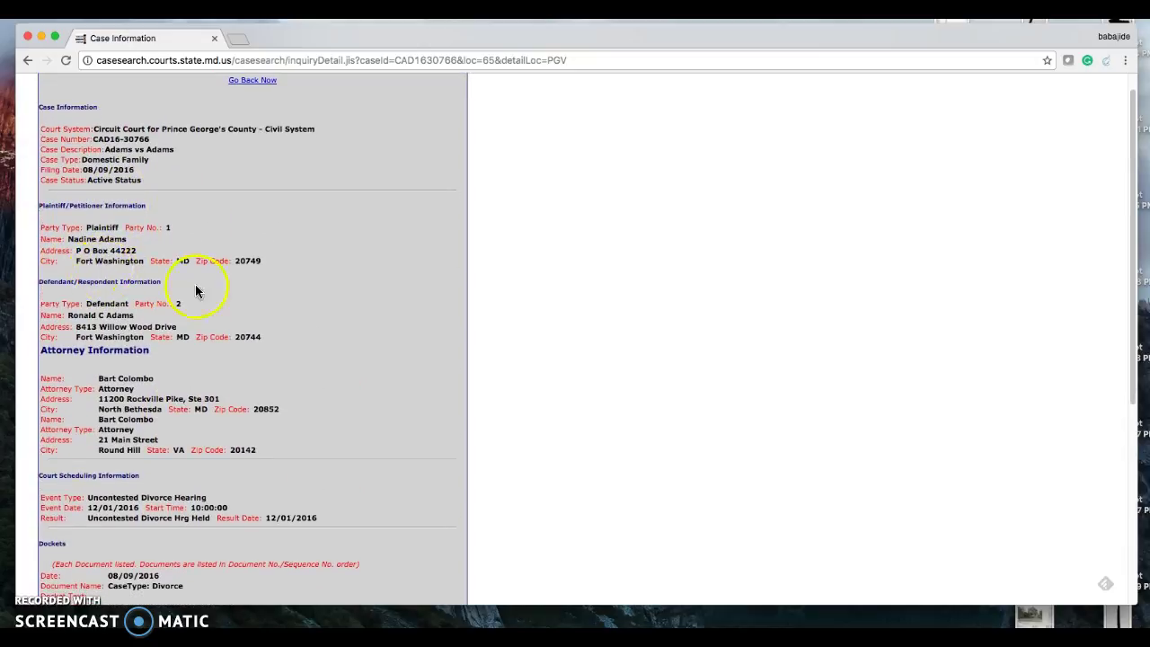
{"action": "scroll", "coordinate": [167, 331], "scroll_direction": "down", "scroll_amount": 1}
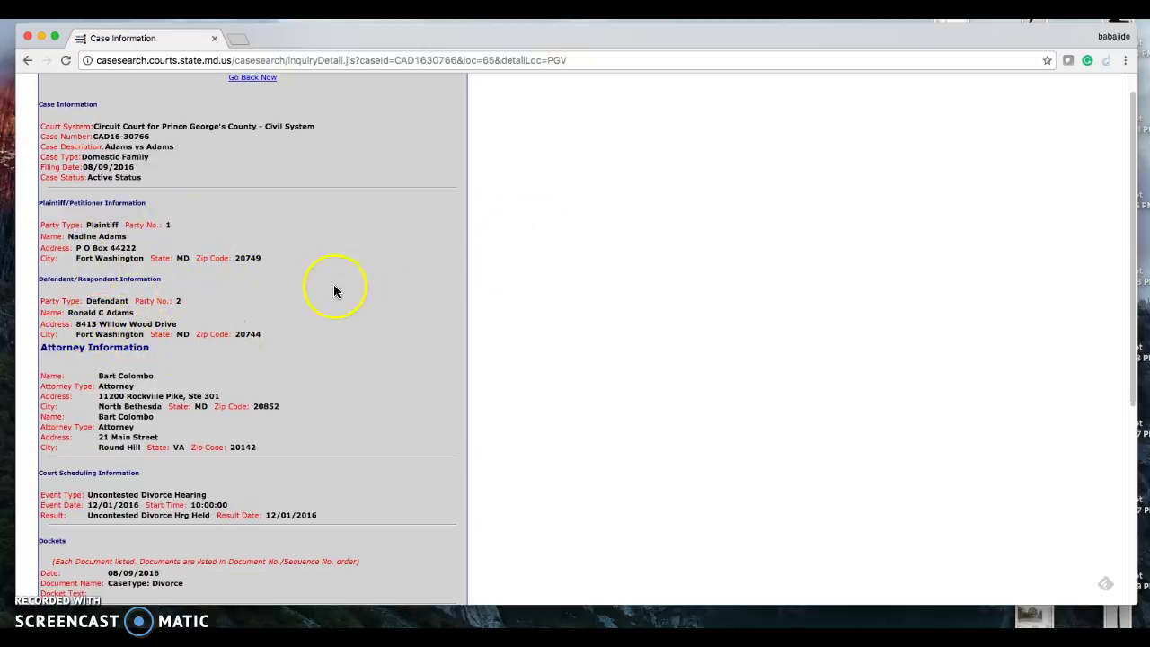
{"action": "scroll", "coordinate": [373, 411], "scroll_direction": "down", "scroll_amount": 1}
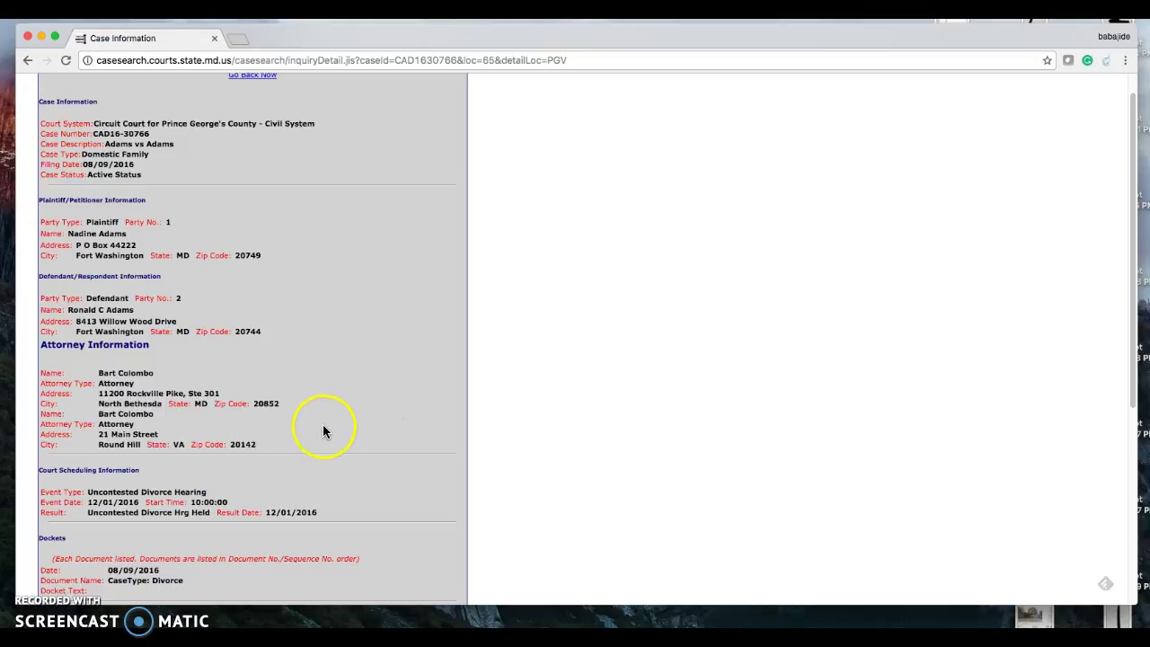
Step: In the Div workbook, go across row 2 to M2 and enter 'Pg county' under County
{"action": "key", "text": "super+Tab"}
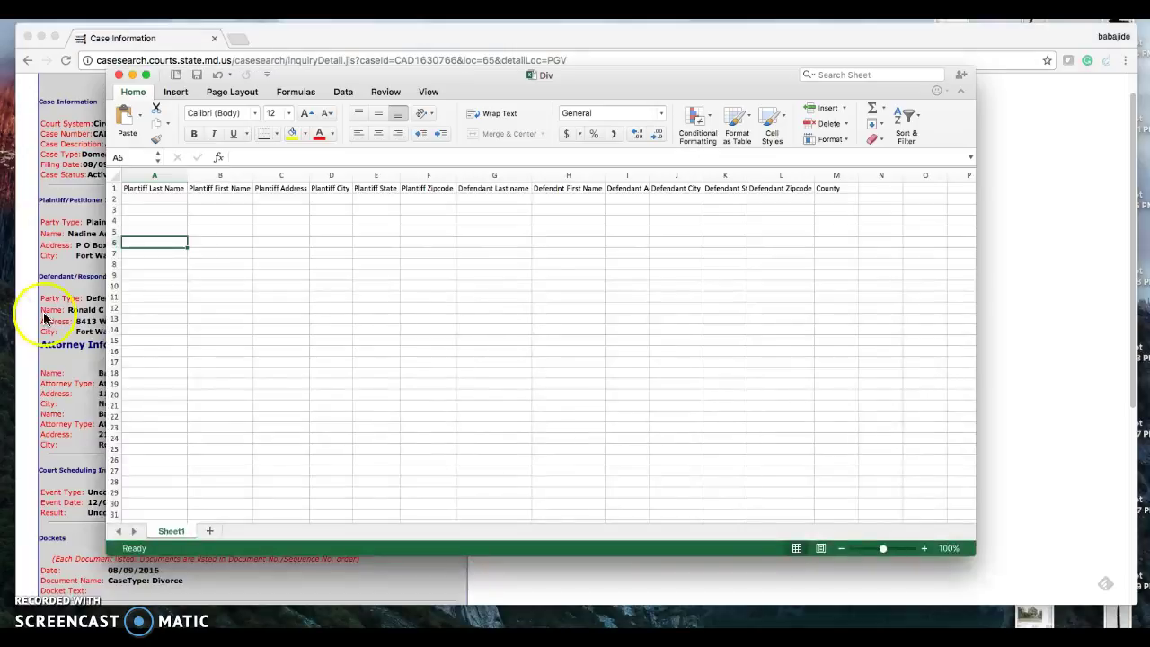
{"action": "scroll", "coordinate": [43, 316], "scroll_direction": "down", "scroll_amount": 1}
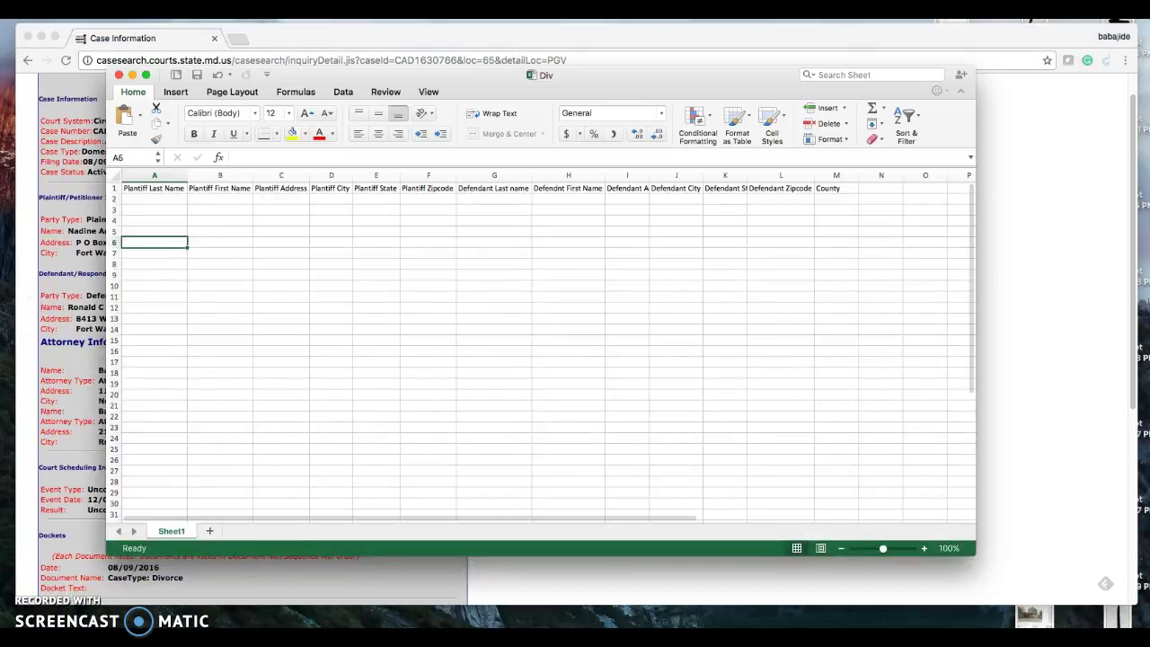
{"action": "left_click", "coordinate": [154, 203]}
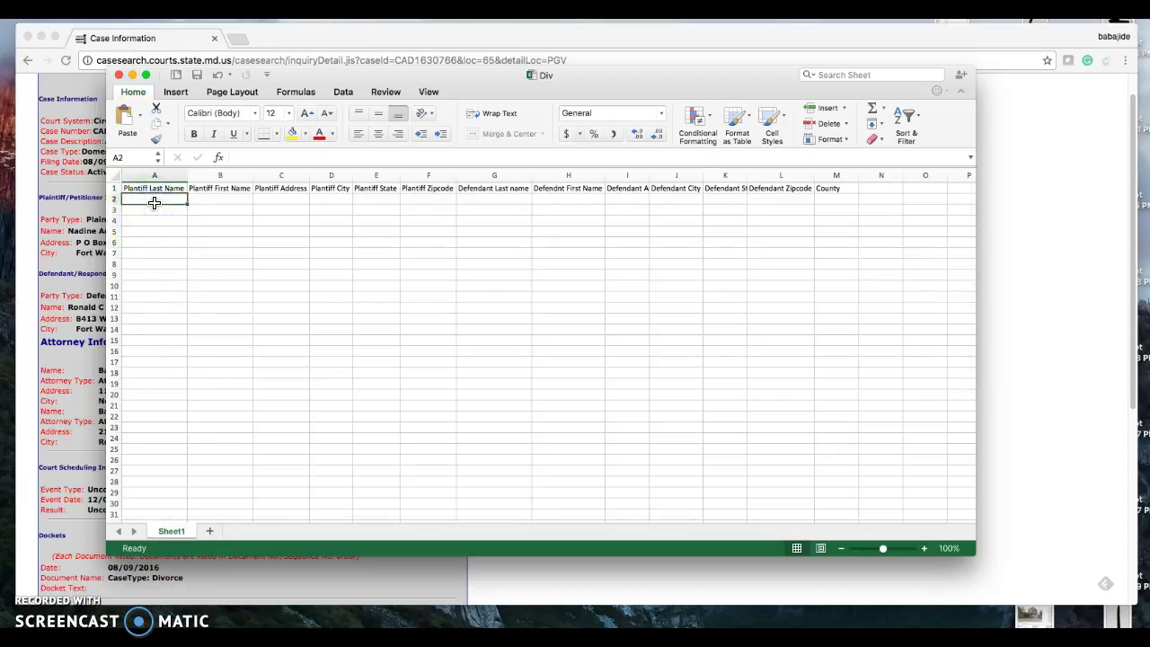
{"action": "left_click", "coordinate": [226, 199]}
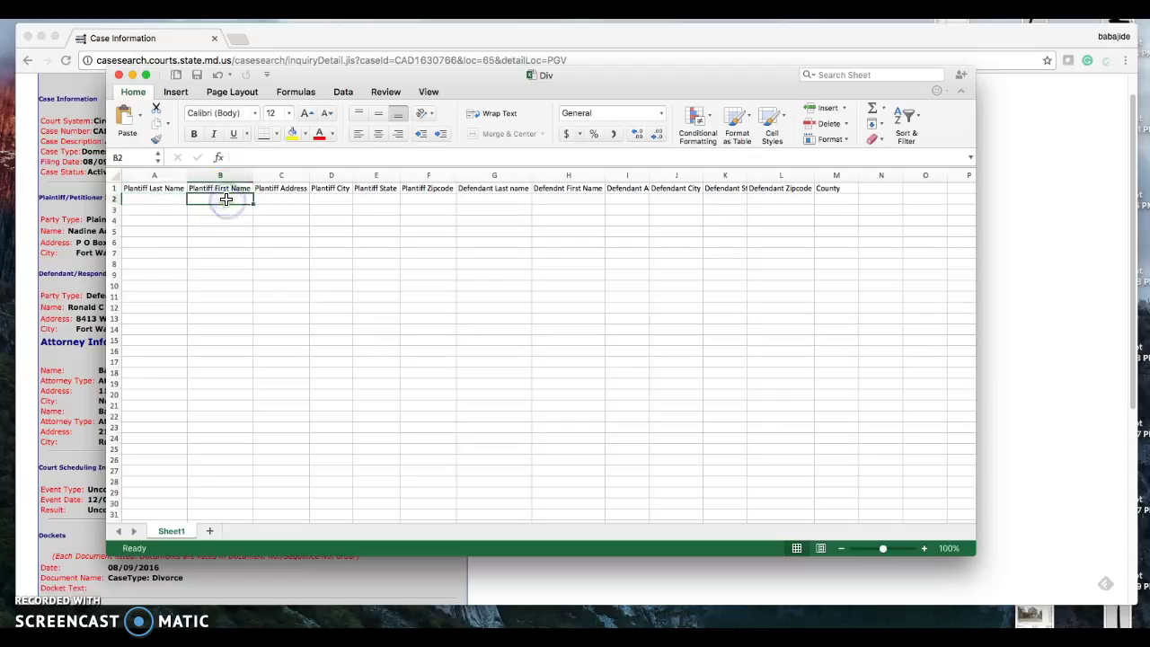
{"action": "left_click", "coordinate": [280, 199]}
{"action": "left_click", "coordinate": [327, 199]}
{"action": "left_click", "coordinate": [377, 197]}
{"action": "left_click", "coordinate": [433, 198]}
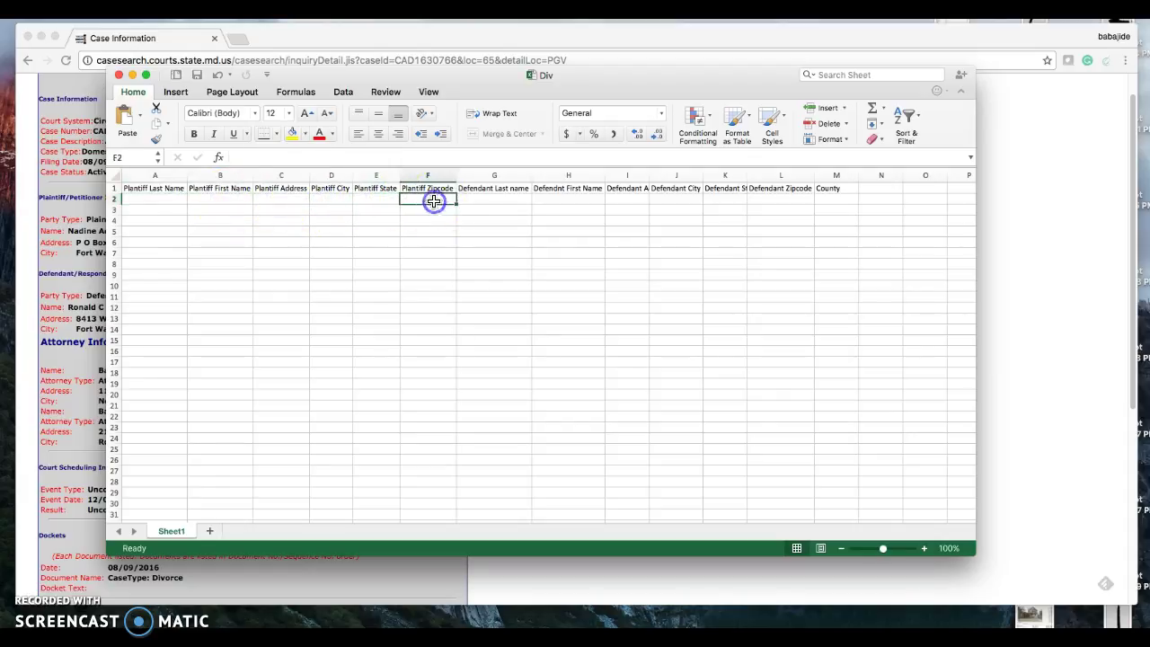
{"action": "left_click", "coordinate": [494, 199]}
{"action": "left_click", "coordinate": [557, 201]}
{"action": "left_click", "coordinate": [628, 201]}
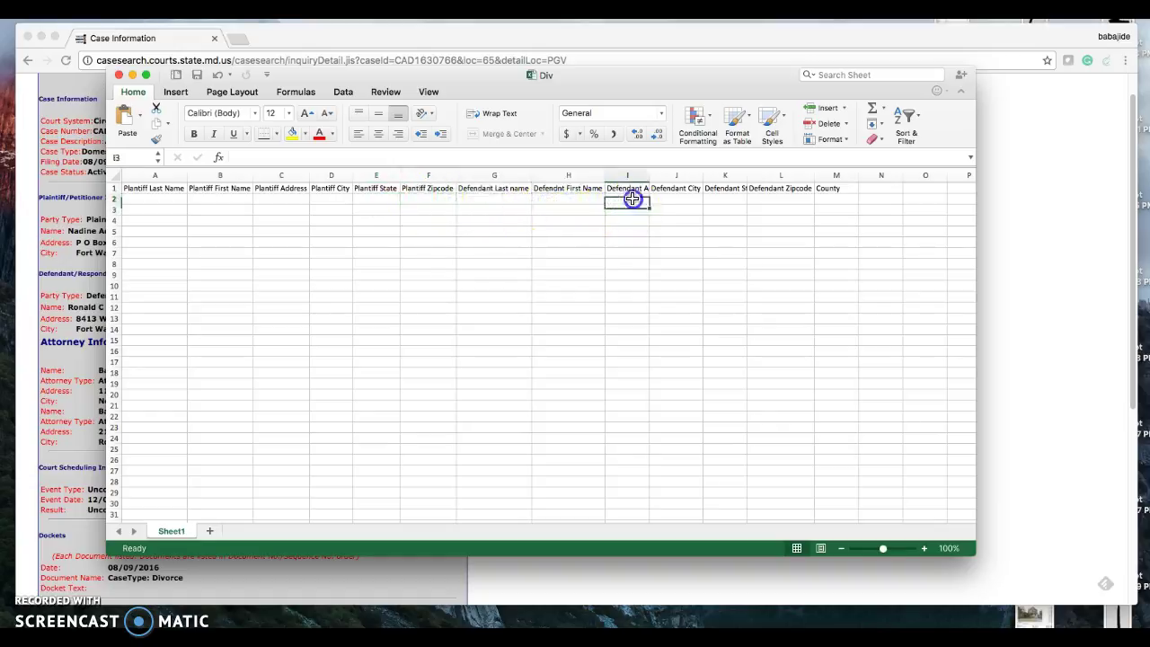
{"action": "left_click", "coordinate": [676, 198]}
{"action": "left_click", "coordinate": [717, 199]}
{"action": "left_click", "coordinate": [780, 198]}
{"action": "left_click", "coordinate": [819, 199]}
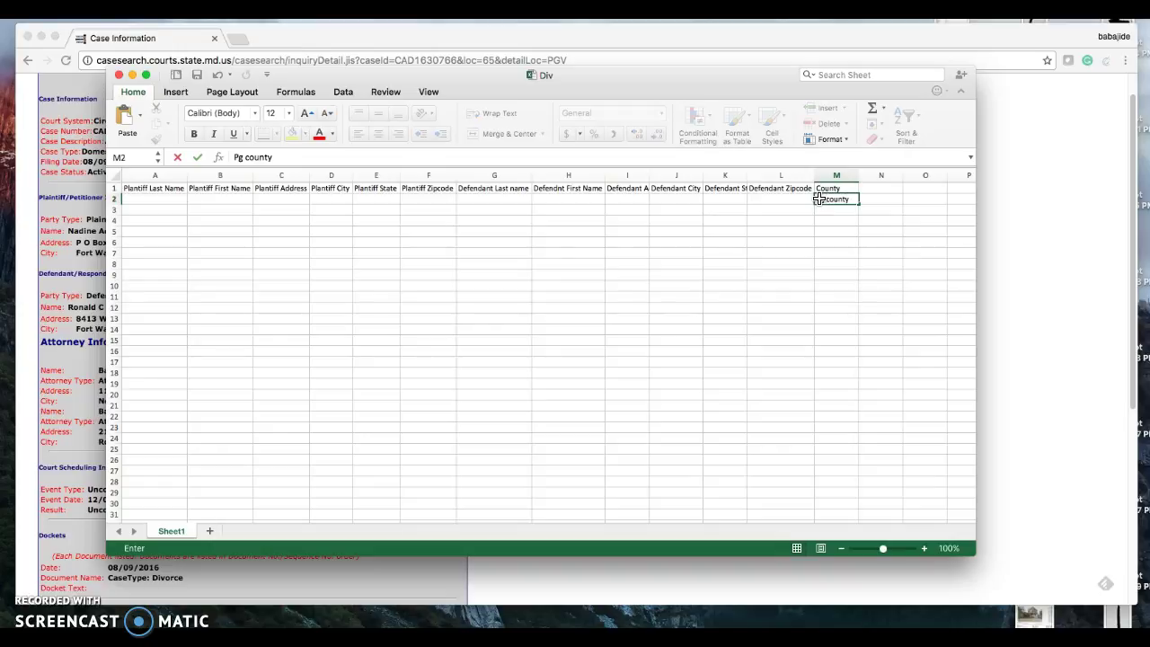
{"action": "left_click", "coordinate": [94, 236]}
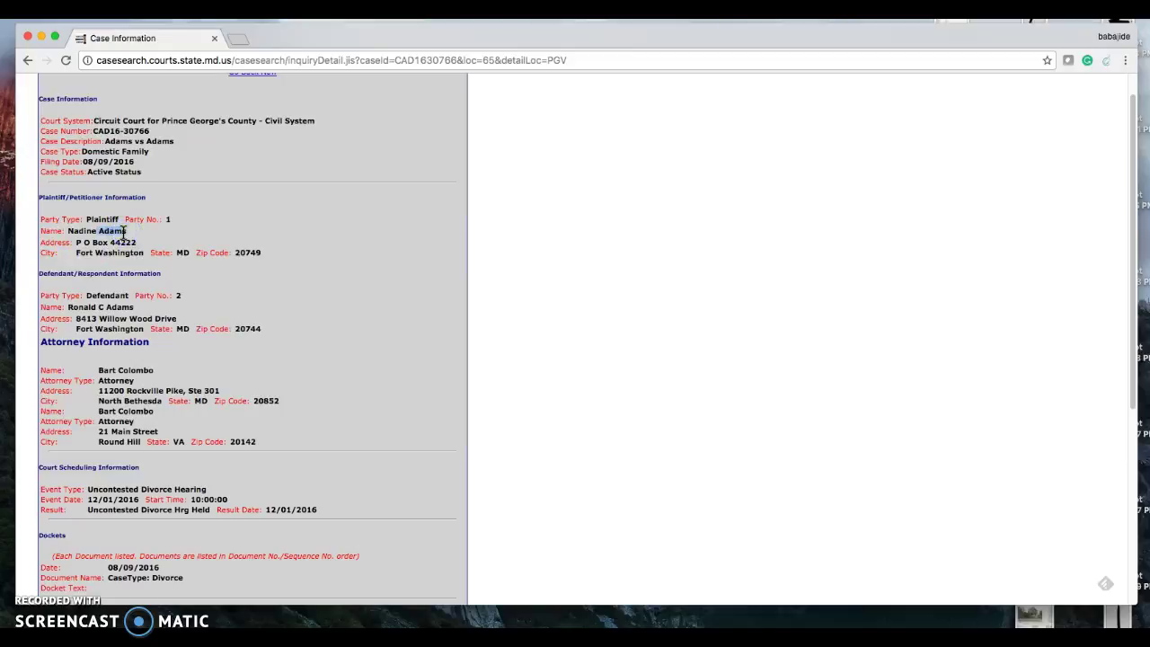
Step: Enter the plaintiff's last name in A2 and first name in B2 of the Div sheet
{"action": "key", "text": "super+Tab"}
{"action": "left_click", "coordinate": [150, 201]}
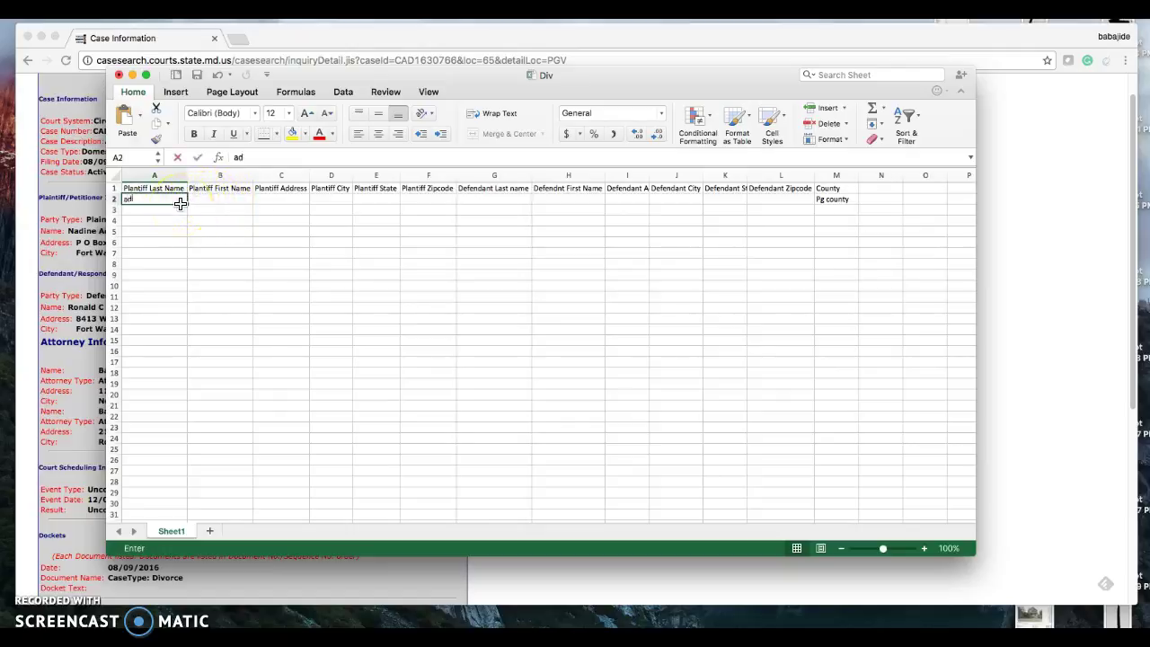
{"action": "key", "text": "Tab"}
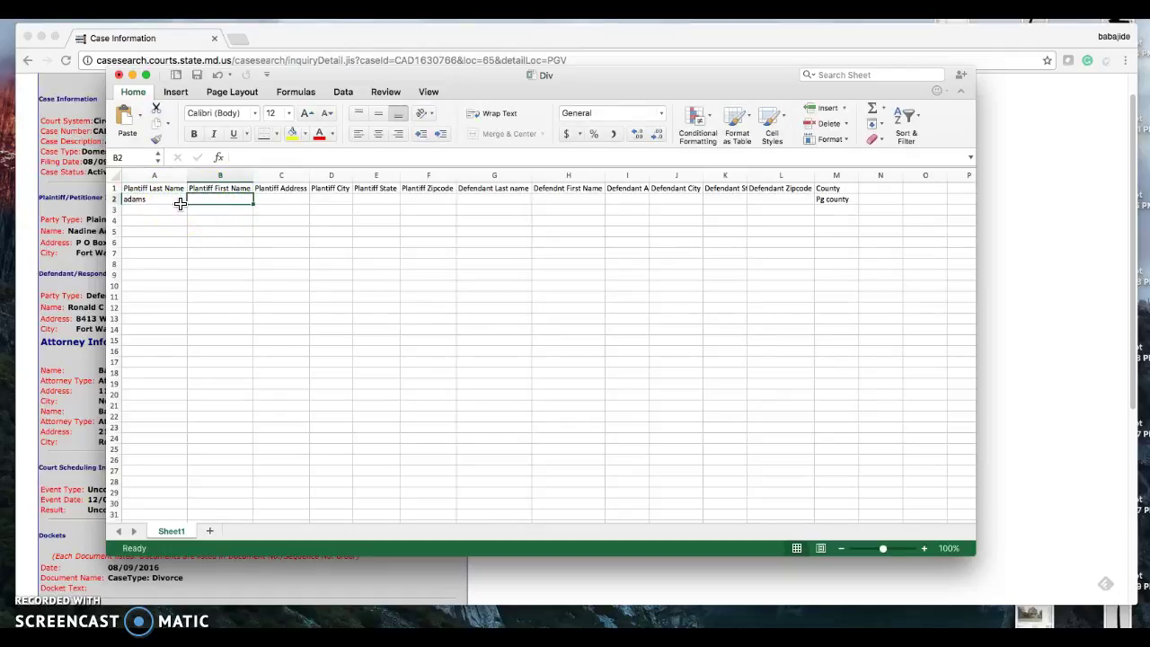
{"action": "left_click", "coordinate": [216, 200]}
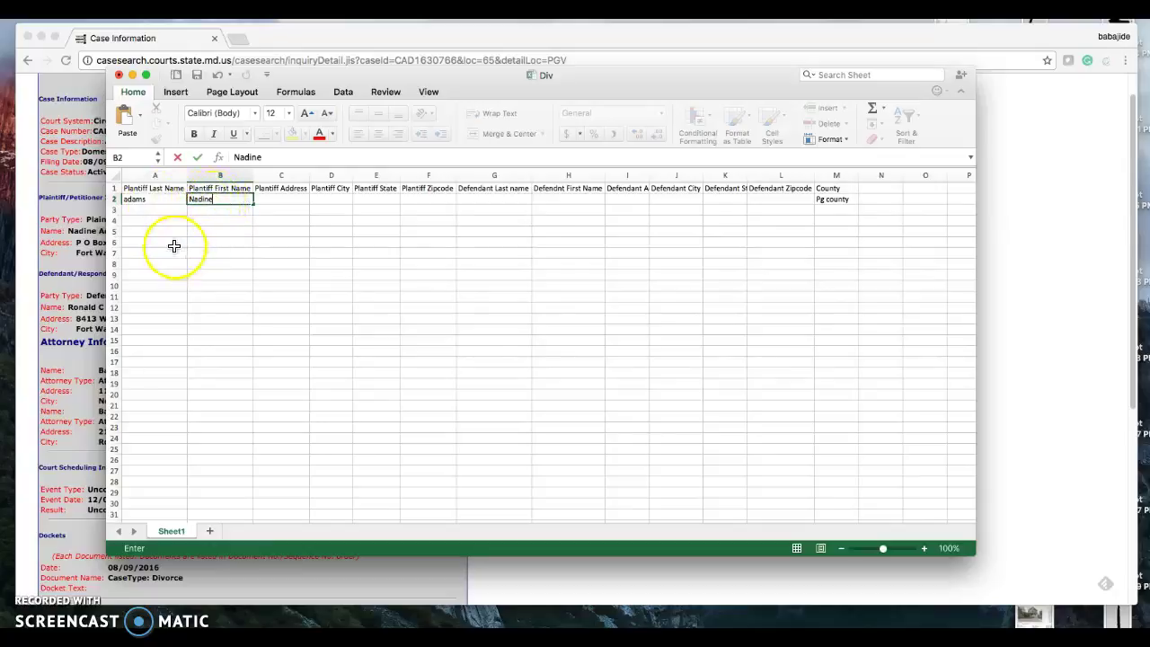
{"action": "left_click", "coordinate": [70, 262]}
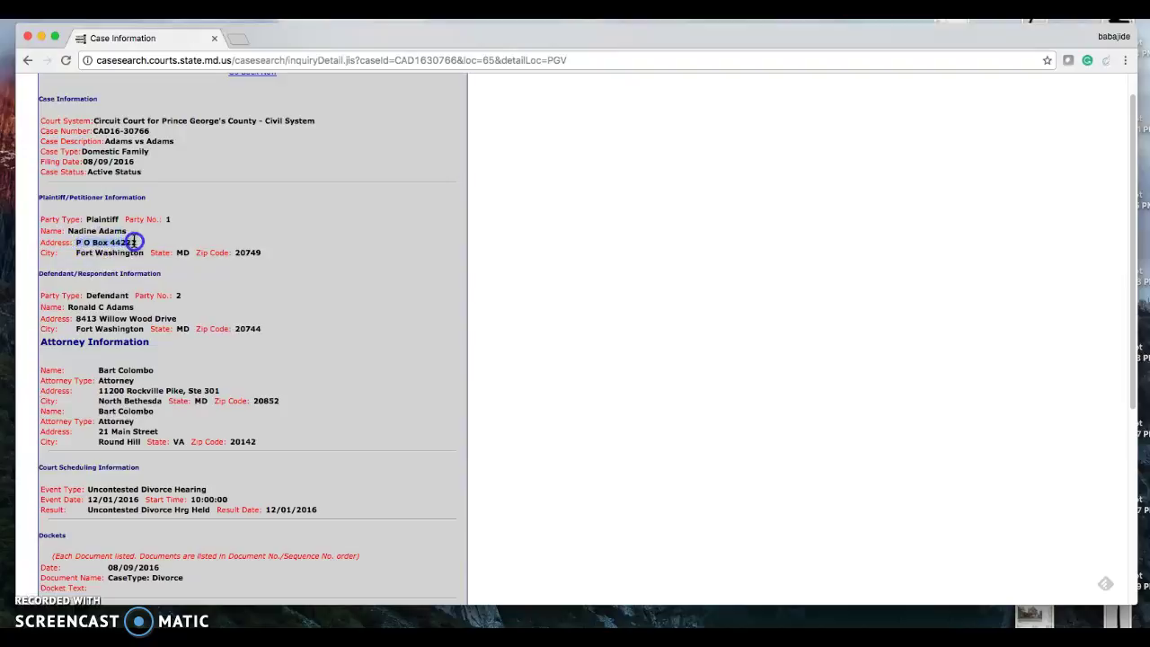
Step: Copy the plaintiff's street address from the case details into cell C2
{"action": "right_click", "coordinate": [126, 249]}
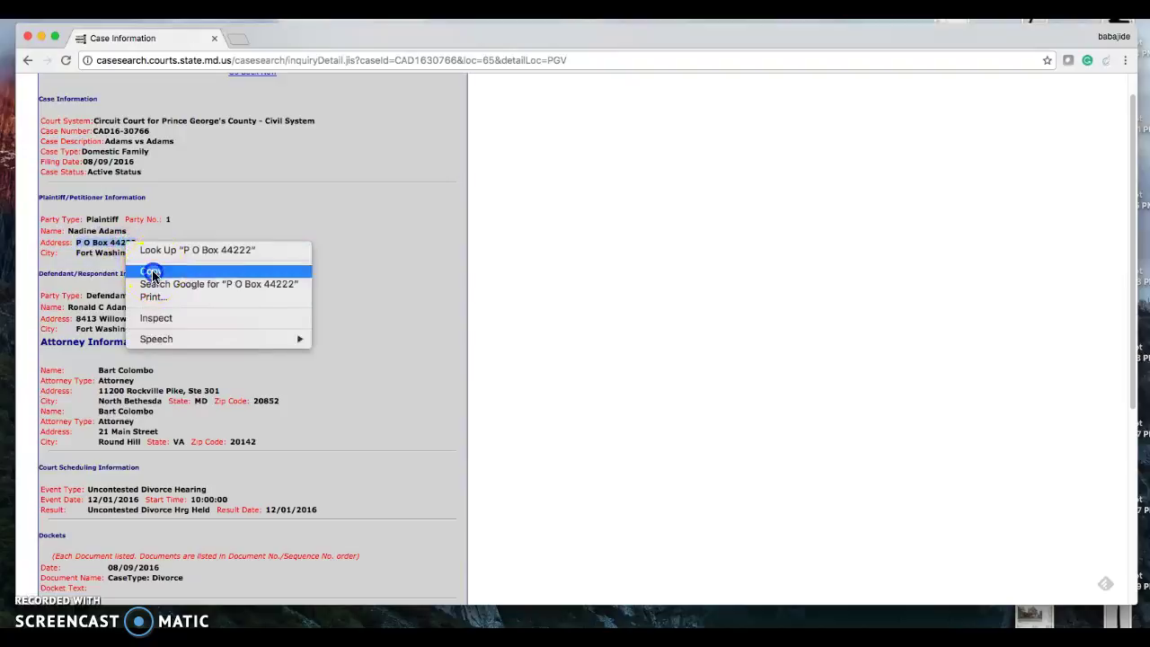
{"action": "left_click", "coordinate": [149, 269]}
{"action": "key", "text": "super+Tab"}
{"action": "left_click", "coordinate": [272, 205]}
{"action": "left_click", "coordinate": [271, 199]}
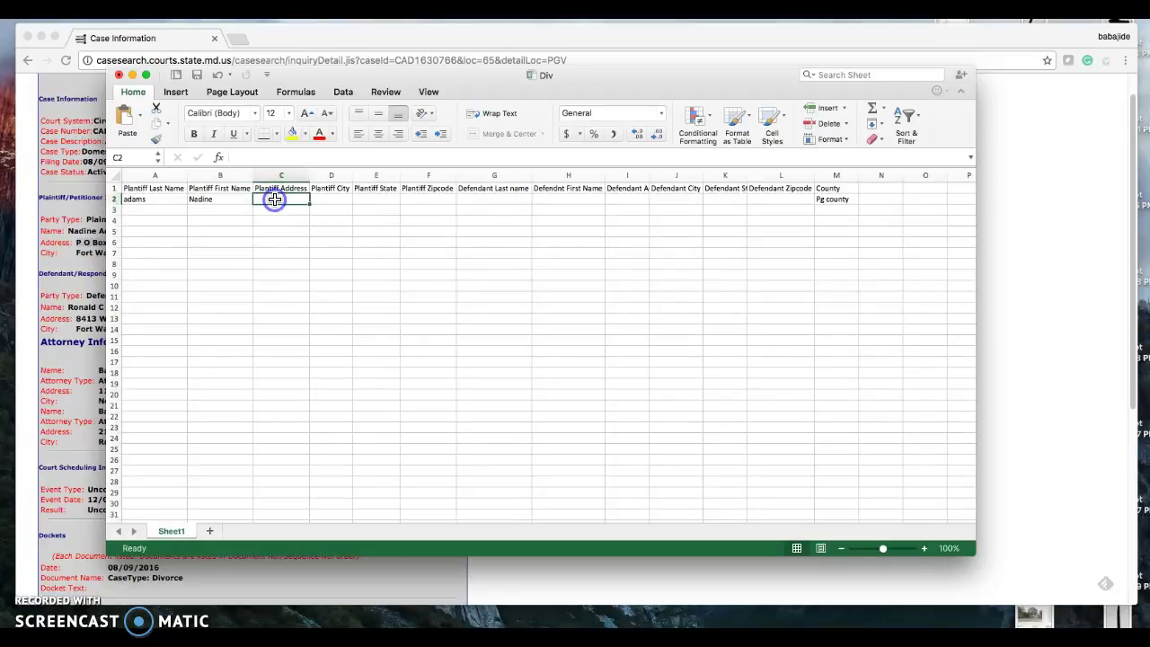
{"action": "key", "text": "super+v"}
Step: Enter the plaintiff's city in D2, 'md' in E2 and the zip code in F2
{"action": "left_click", "coordinate": [329, 199]}
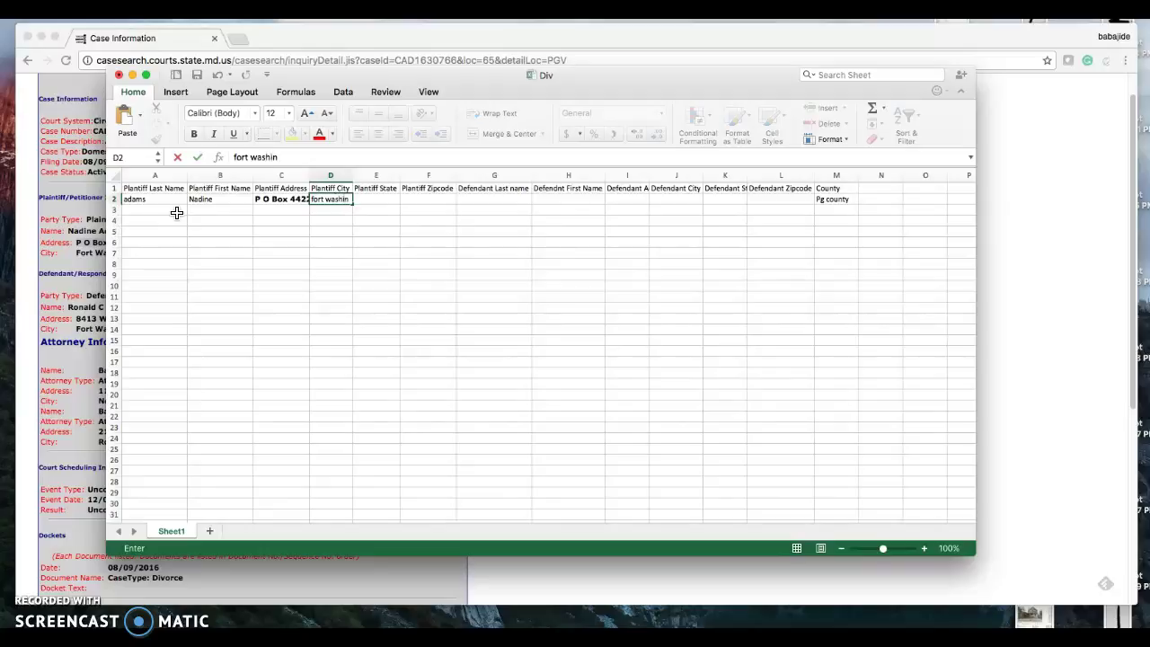
{"action": "type", "text": "n"}
{"action": "key", "text": "Tab"}
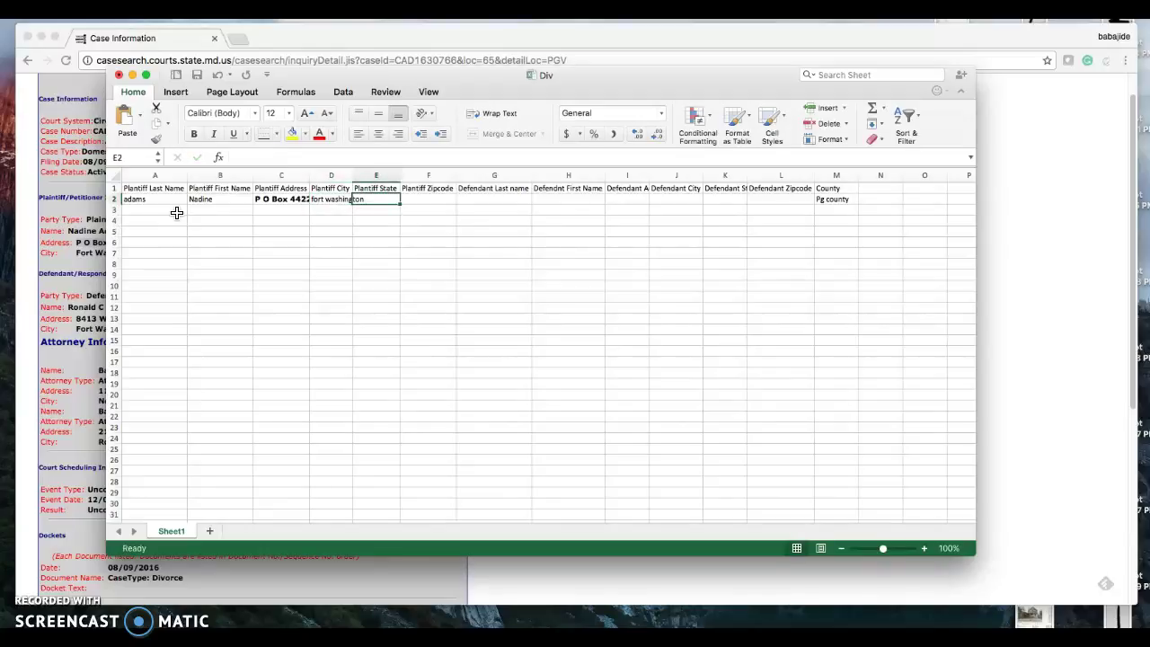
{"action": "left_click", "coordinate": [90, 247]}
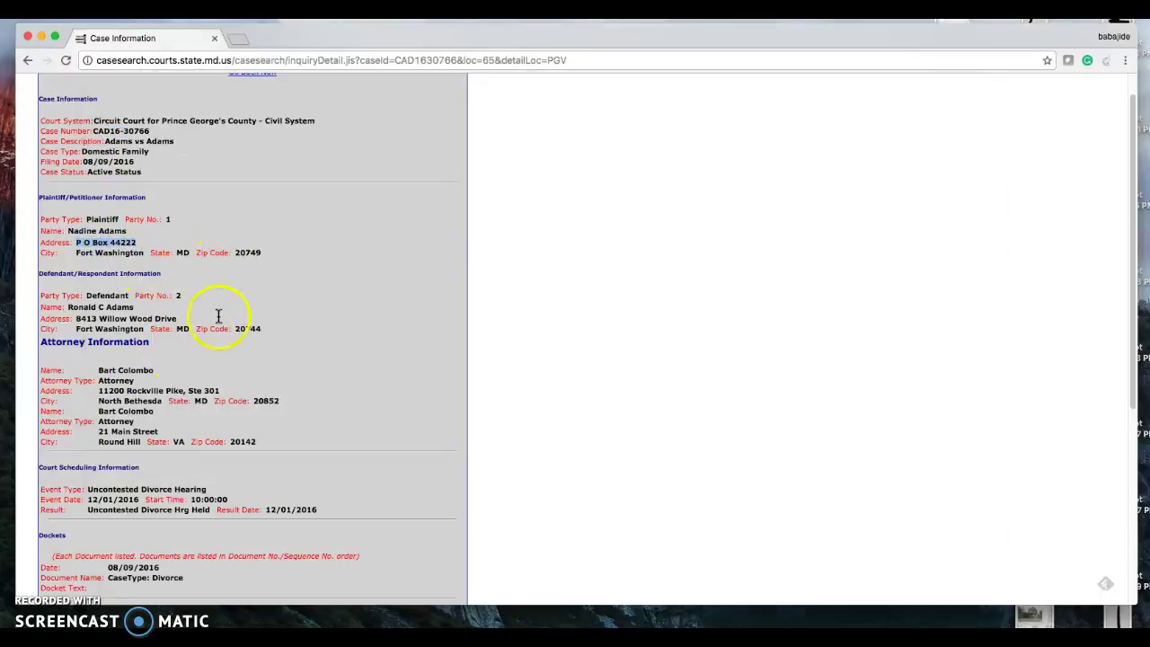
{"action": "key", "text": "super+Tab"}
{"action": "type", "text": "md"}
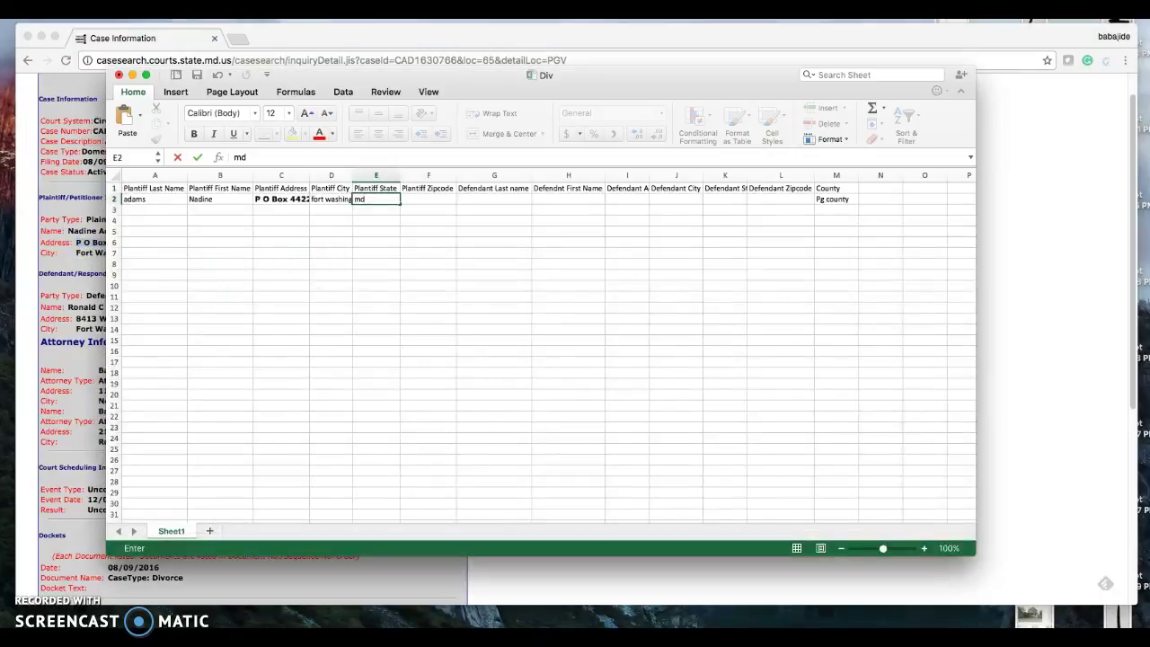
{"action": "left_click", "coordinate": [437, 187]}
{"action": "left_click", "coordinate": [436, 197]}
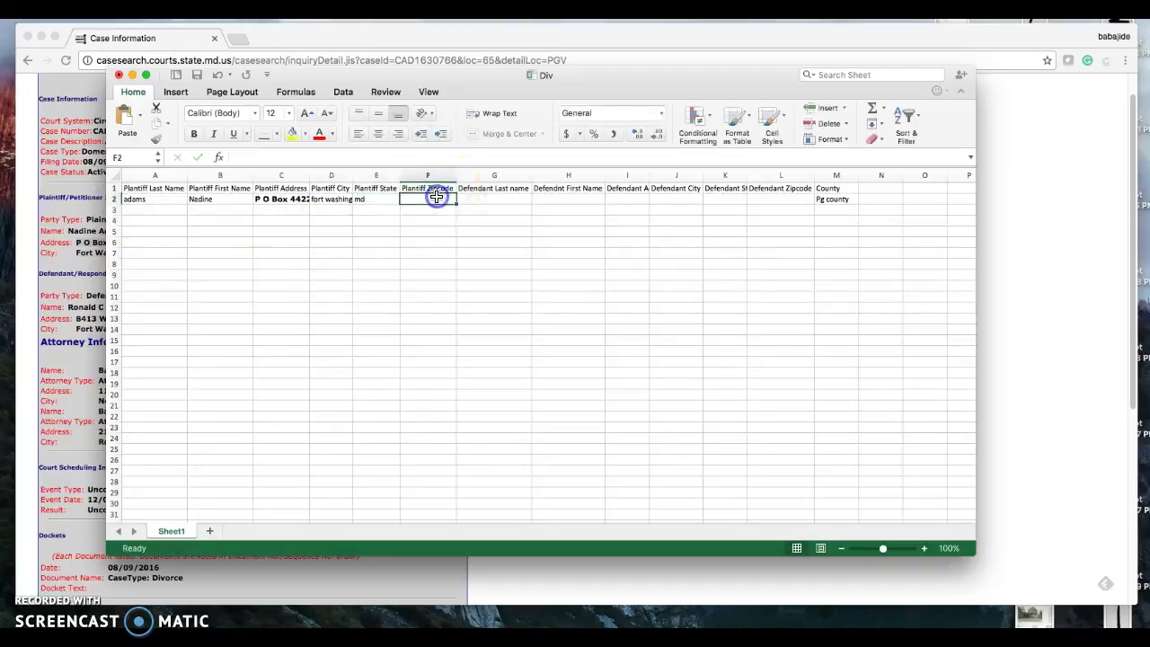
{"action": "type", "text": "20749"}
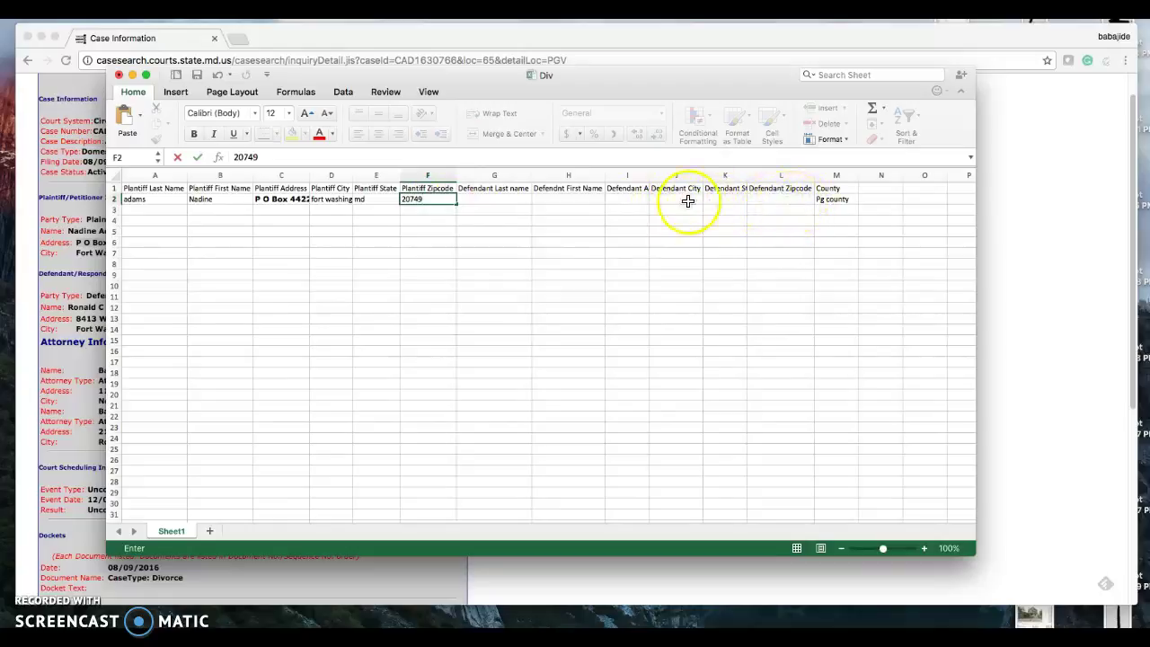
Step: Leave the case details page and return to the results list
{"action": "left_click", "coordinate": [86, 352]}
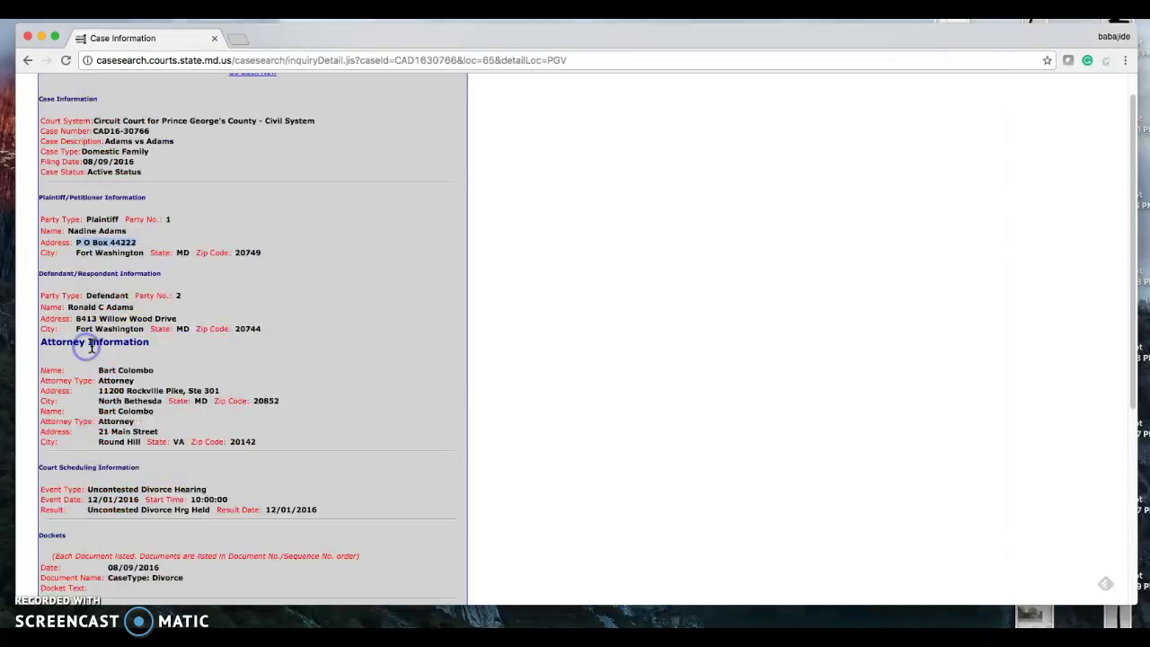
{"action": "scroll", "coordinate": [99, 319], "scroll_direction": "down", "scroll_amount": 2}
{"action": "scroll", "coordinate": [270, 321], "scroll_direction": "up", "scroll_amount": 3}
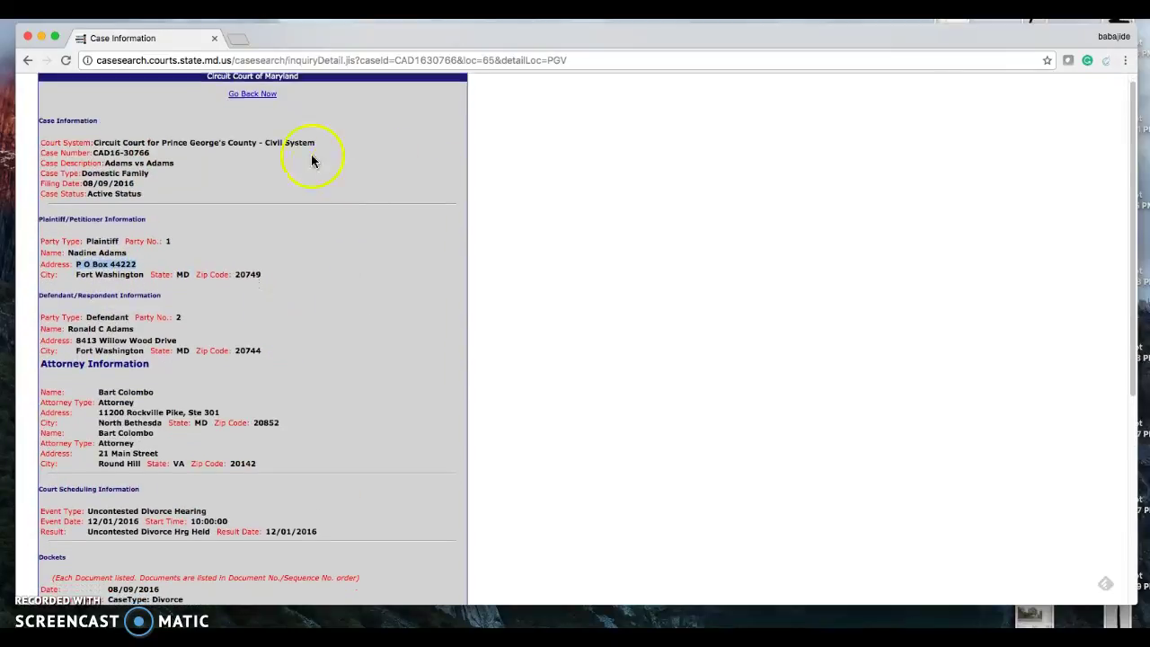
{"action": "scroll", "coordinate": [270, 135], "scroll_direction": "down", "scroll_amount": 1}
{"action": "left_click", "coordinate": [243, 103]}
{"action": "left_click", "coordinate": [251, 89]}
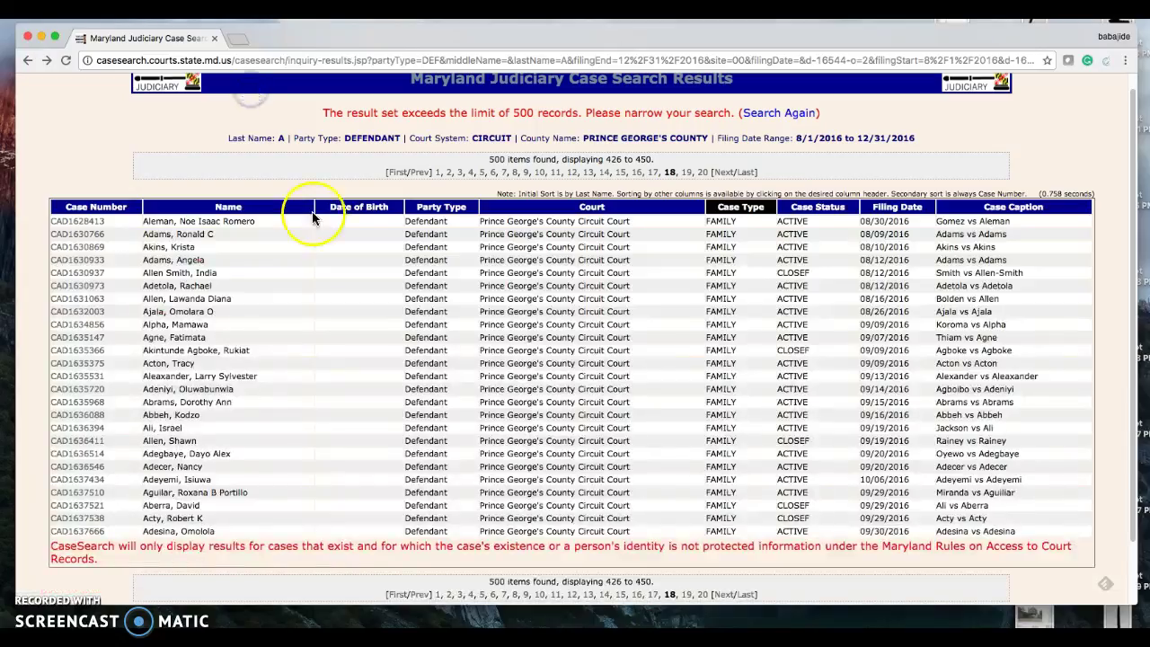
{"action": "left_click", "coordinate": [90, 260]}
{"action": "scroll", "coordinate": [193, 299], "scroll_direction": "down", "scroll_amount": 5}
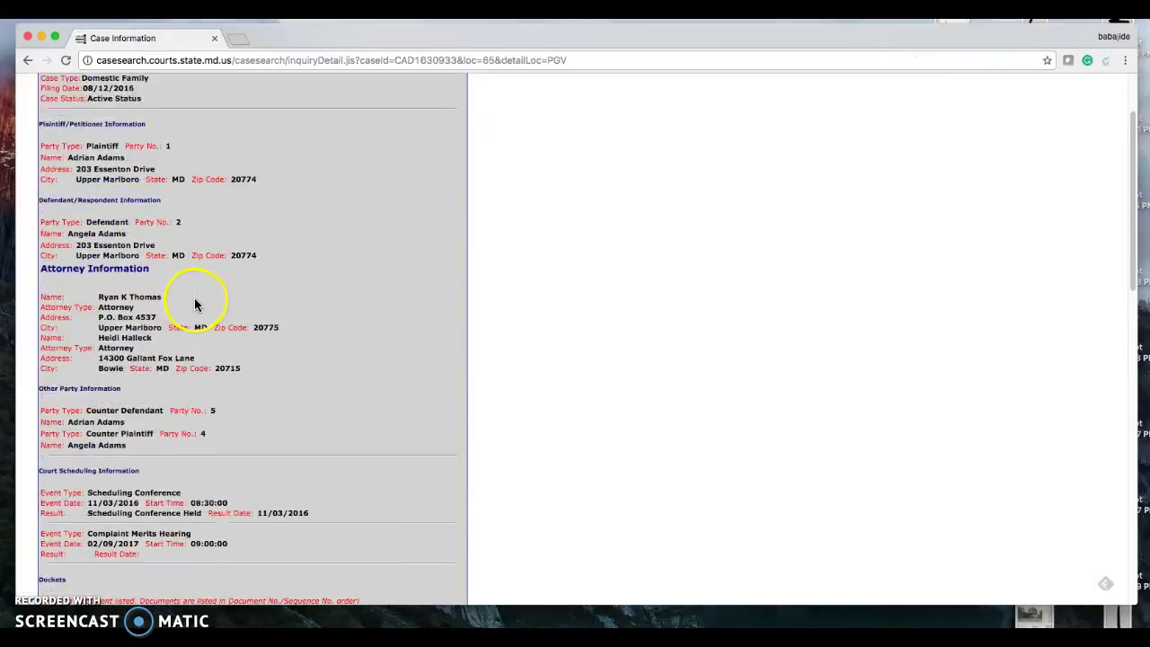
{"action": "scroll", "coordinate": [195, 304], "scroll_direction": "down", "scroll_amount": 2}
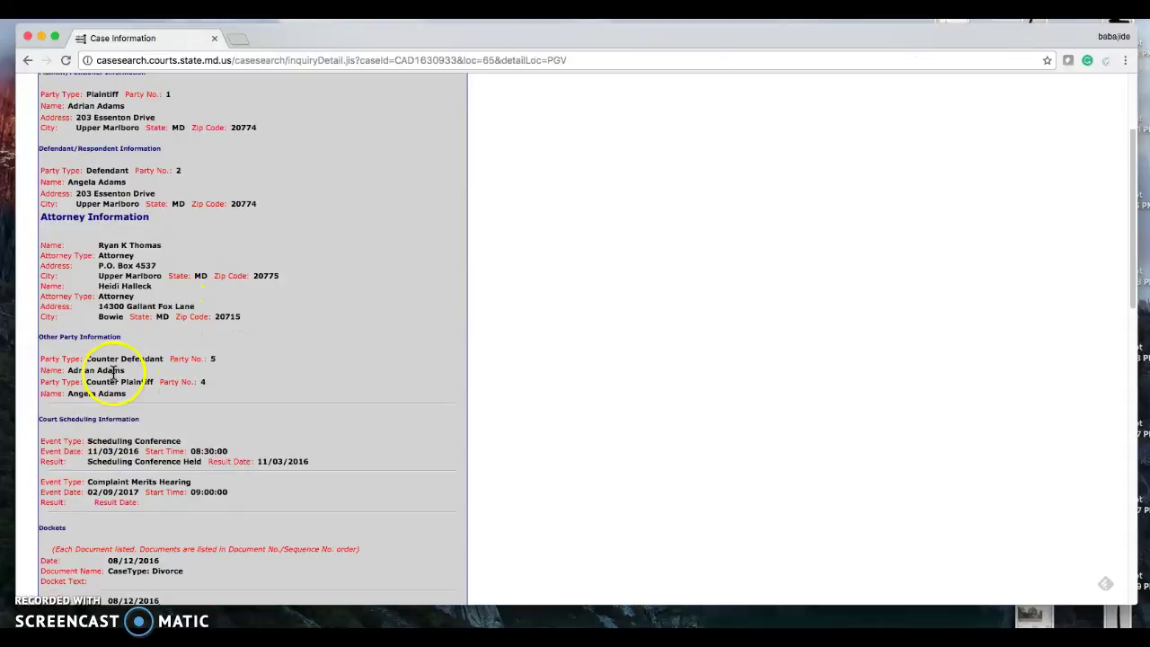
{"action": "scroll", "coordinate": [115, 377], "scroll_direction": "down", "scroll_amount": 3}
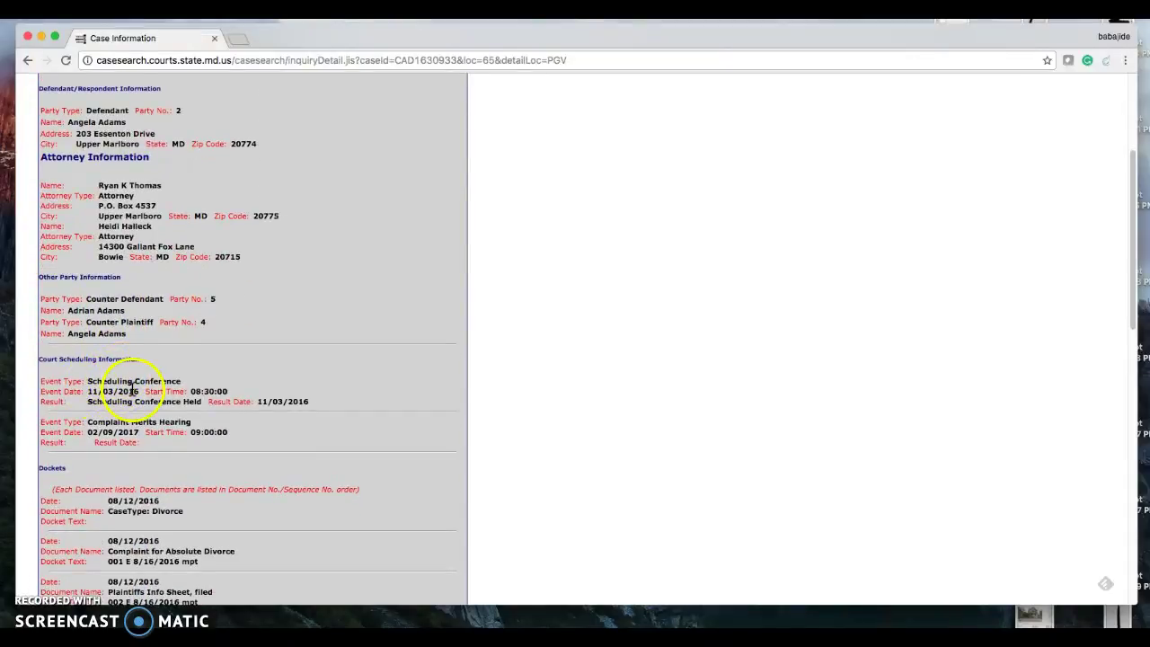
{"action": "scroll", "coordinate": [152, 379], "scroll_direction": "up", "scroll_amount": 10}
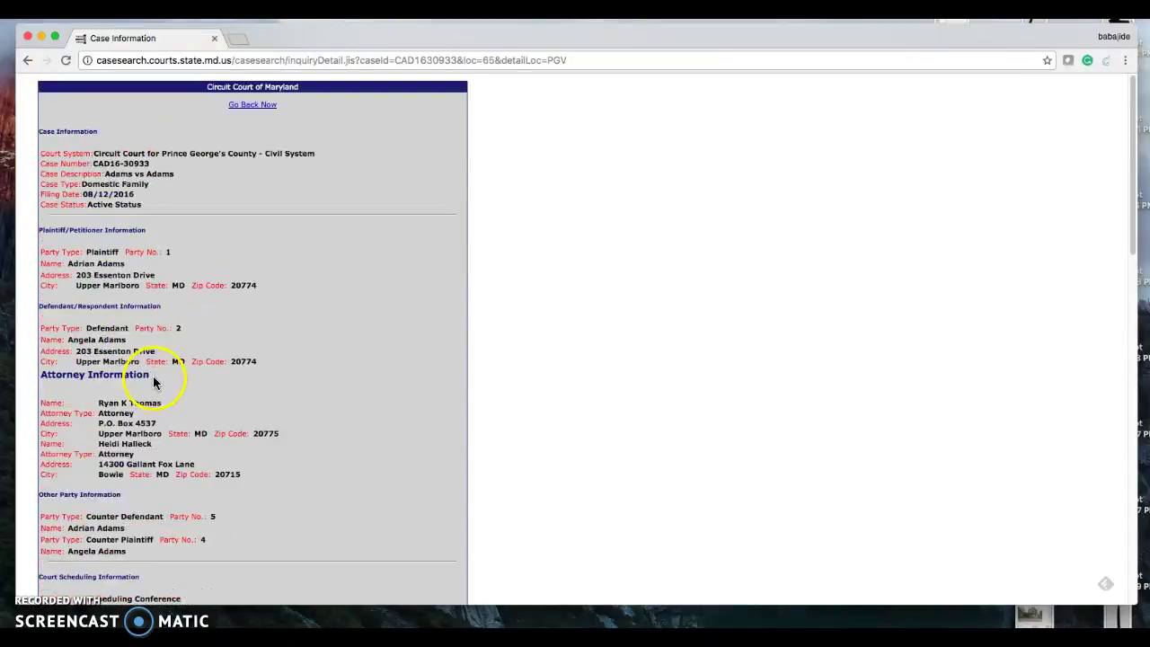
{"action": "left_click", "coordinate": [252, 105]}
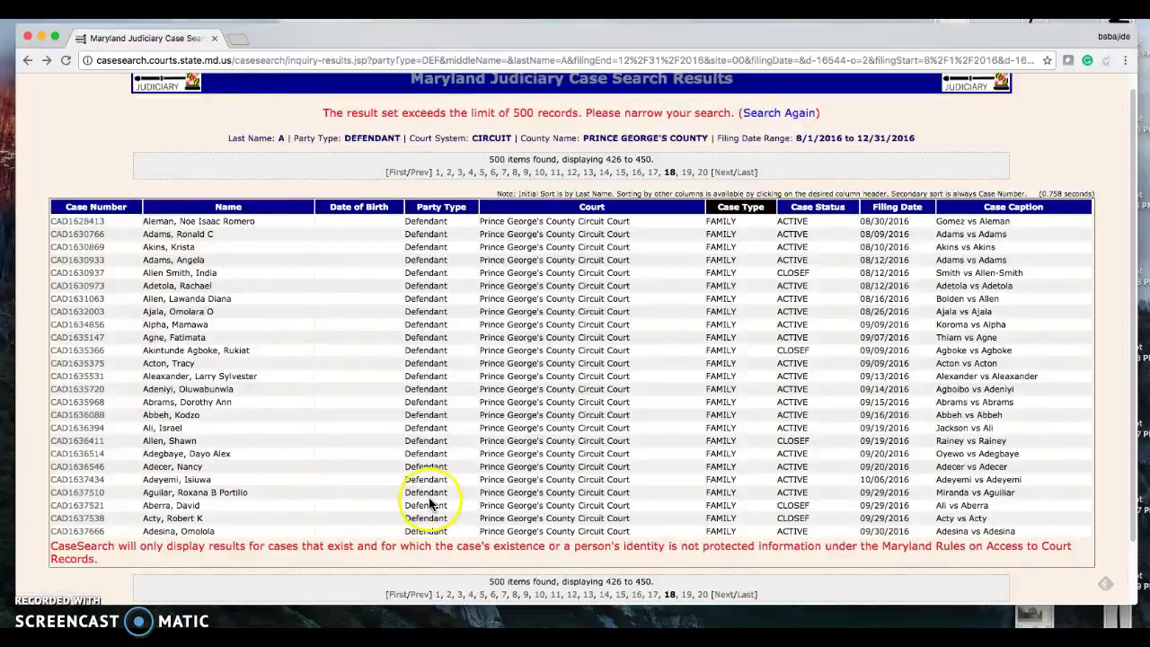
{"action": "scroll", "coordinate": [424, 506], "scroll_direction": "down", "scroll_amount": 1}
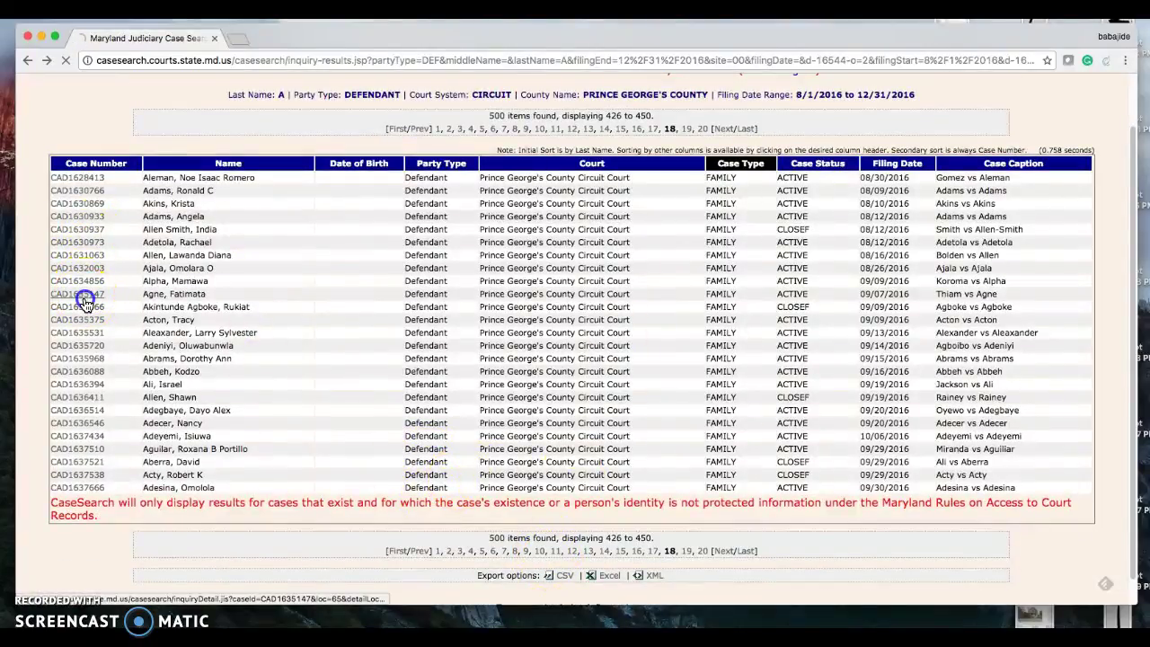
{"action": "left_click", "coordinate": [81, 293]}
{"action": "scroll", "coordinate": [171, 334], "scroll_direction": "down", "scroll_amount": 3}
{"action": "scroll", "coordinate": [166, 338], "scroll_direction": "down", "scroll_amount": 2}
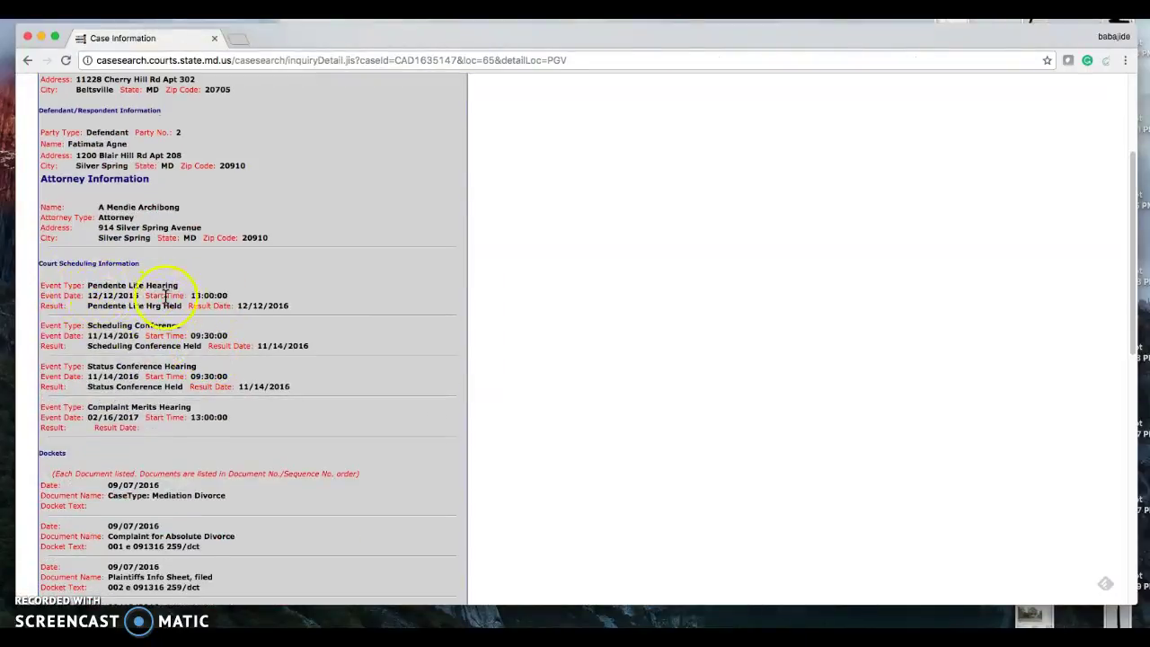
{"action": "scroll", "coordinate": [161, 449], "scroll_direction": "down", "scroll_amount": 1}
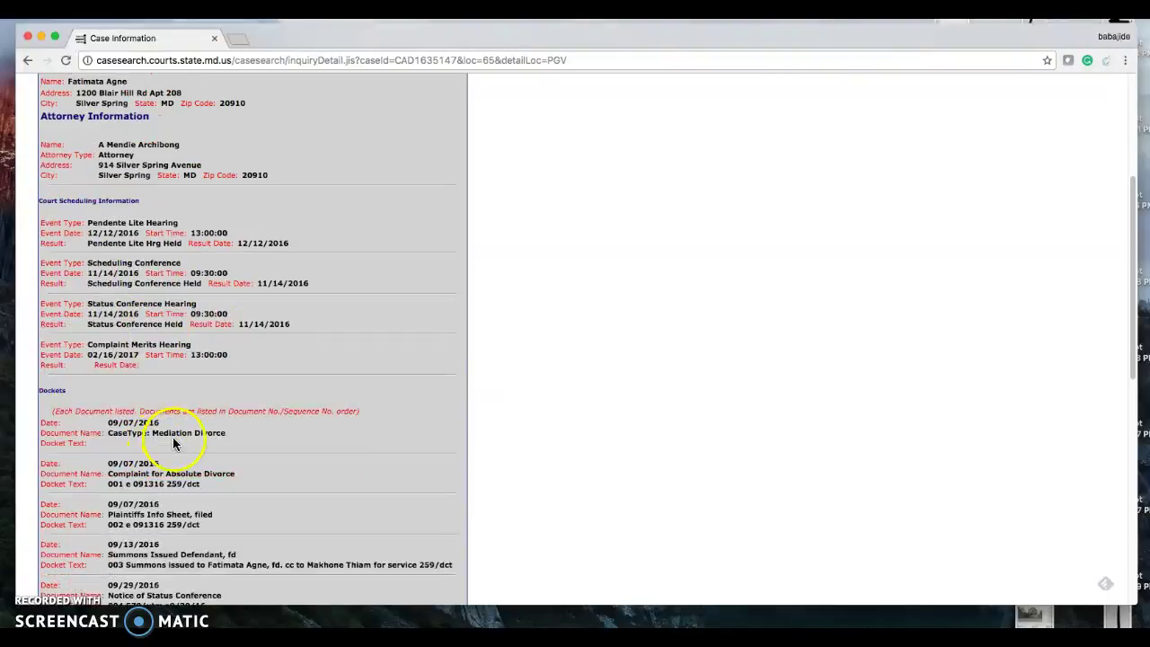
{"action": "left_click_drag", "start_coordinate": [155, 433], "coordinate": [236, 443]}
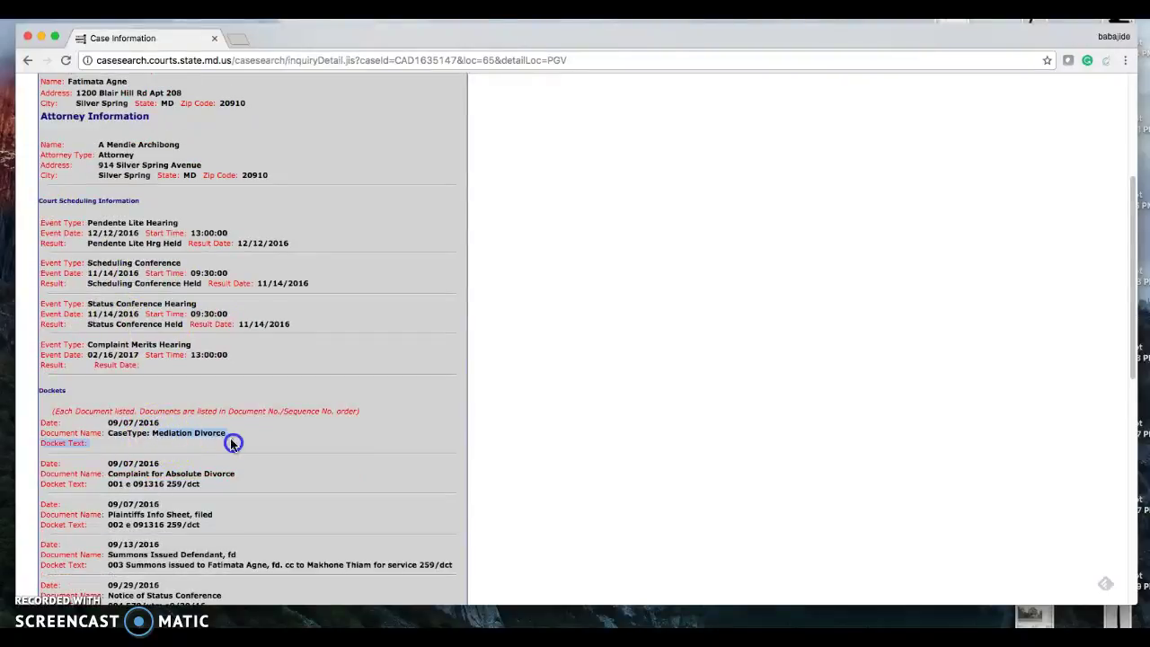
{"action": "scroll", "coordinate": [185, 380], "scroll_direction": "down", "scroll_amount": 1}
{"action": "scroll", "coordinate": [183, 387], "scroll_direction": "up", "scroll_amount": 4}
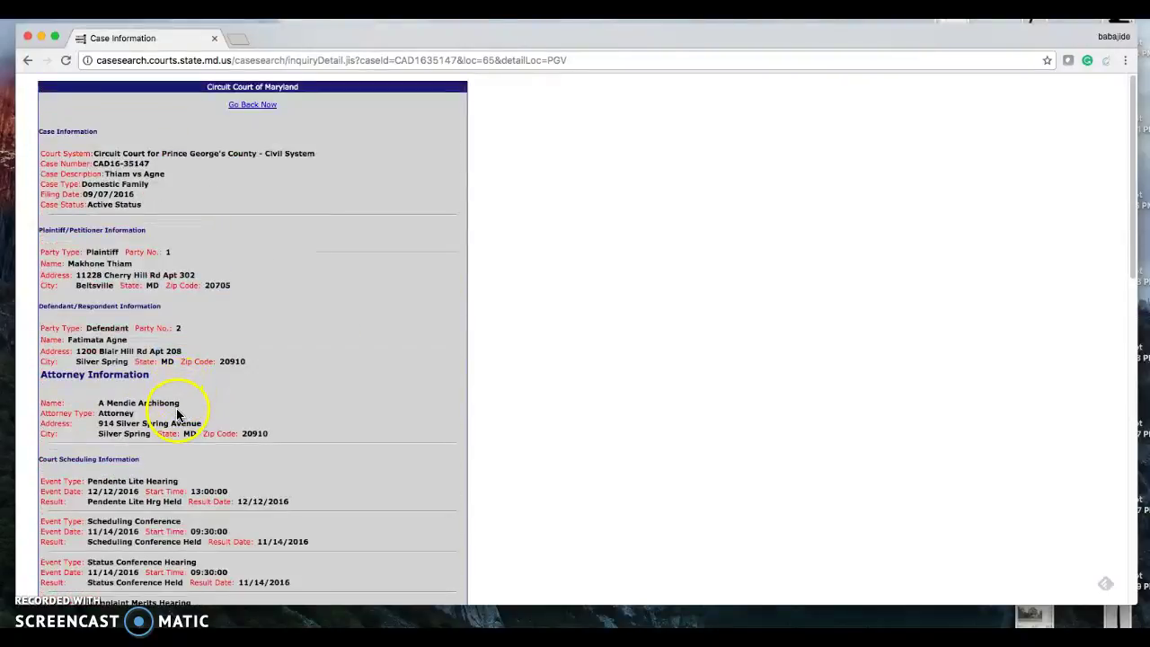
{"action": "left_click", "coordinate": [252, 104]}
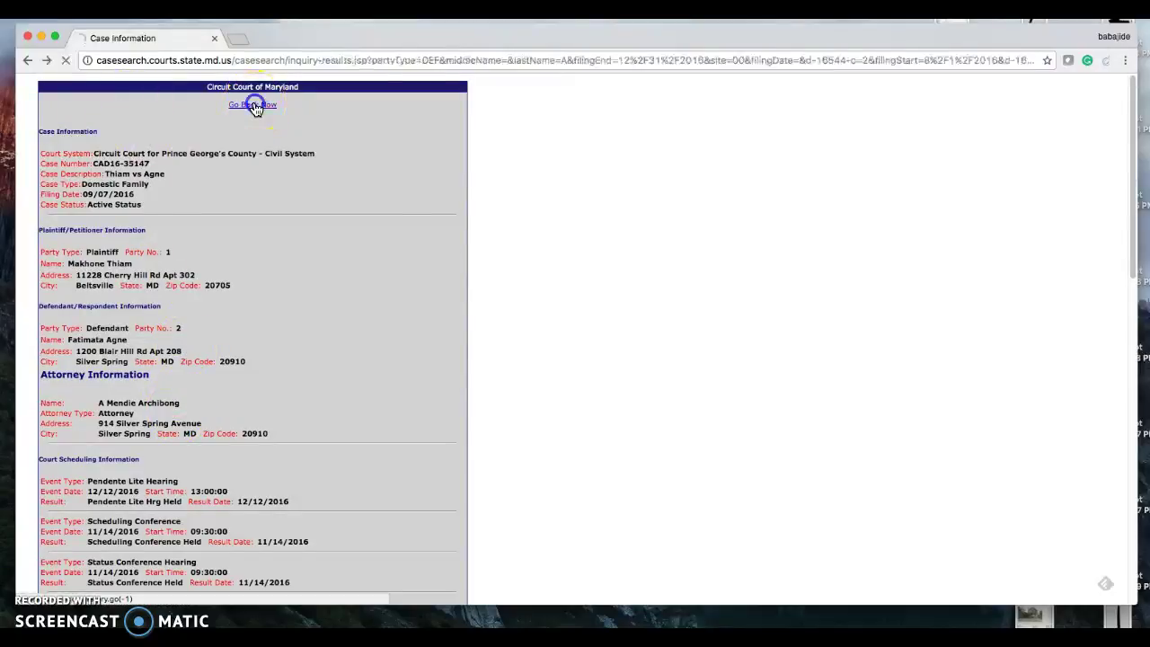
Step: Page forward through page 19 to page 20, items 476 to 500
{"action": "scroll", "coordinate": [454, 310], "scroll_direction": "down", "scroll_amount": 1}
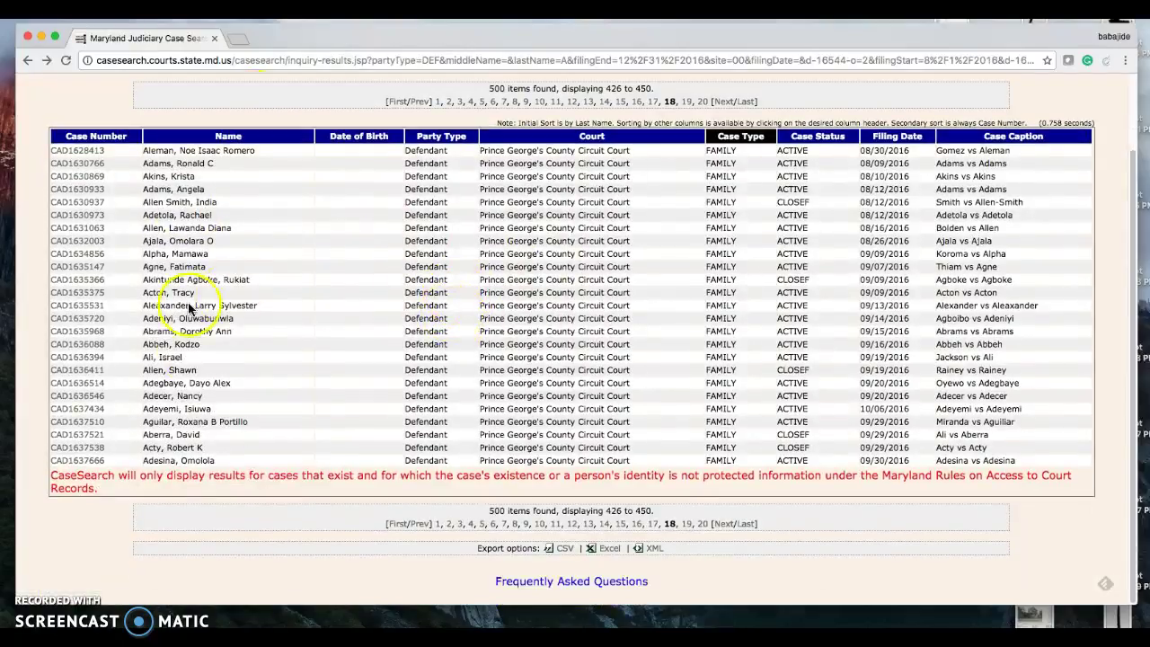
{"action": "scroll", "coordinate": [486, 341], "scroll_direction": "up", "scroll_amount": 2}
{"action": "scroll", "coordinate": [489, 351], "scroll_direction": "down", "scroll_amount": 1}
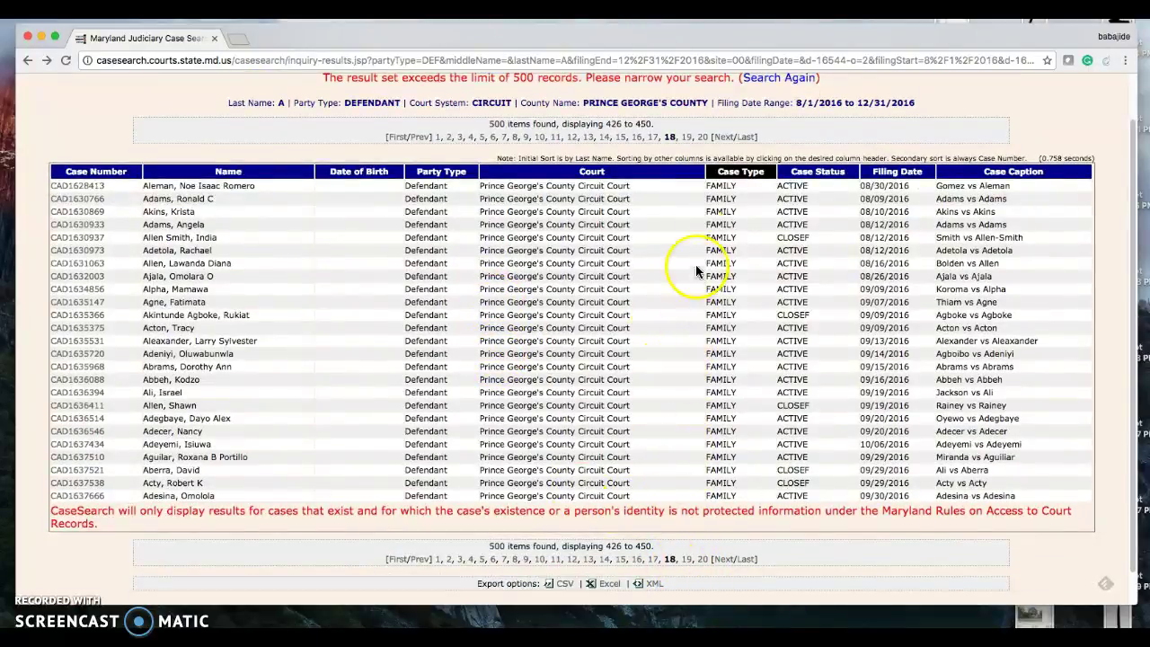
{"action": "scroll", "coordinate": [692, 568], "scroll_direction": "up", "scroll_amount": 1}
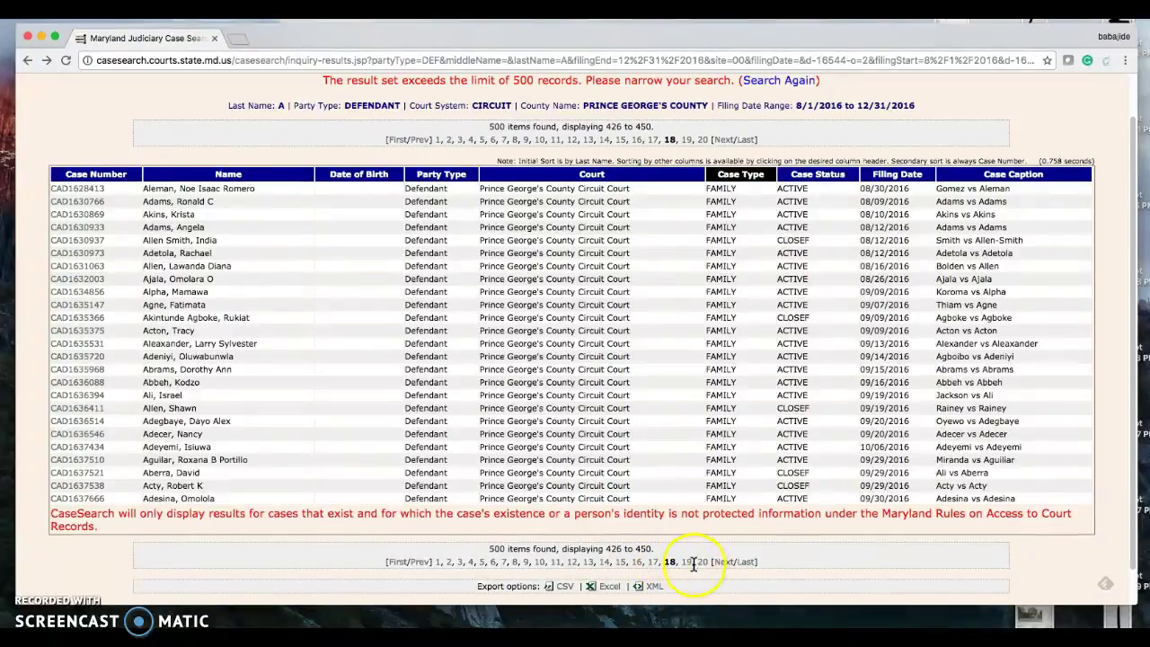
{"action": "left_click", "coordinate": [728, 561]}
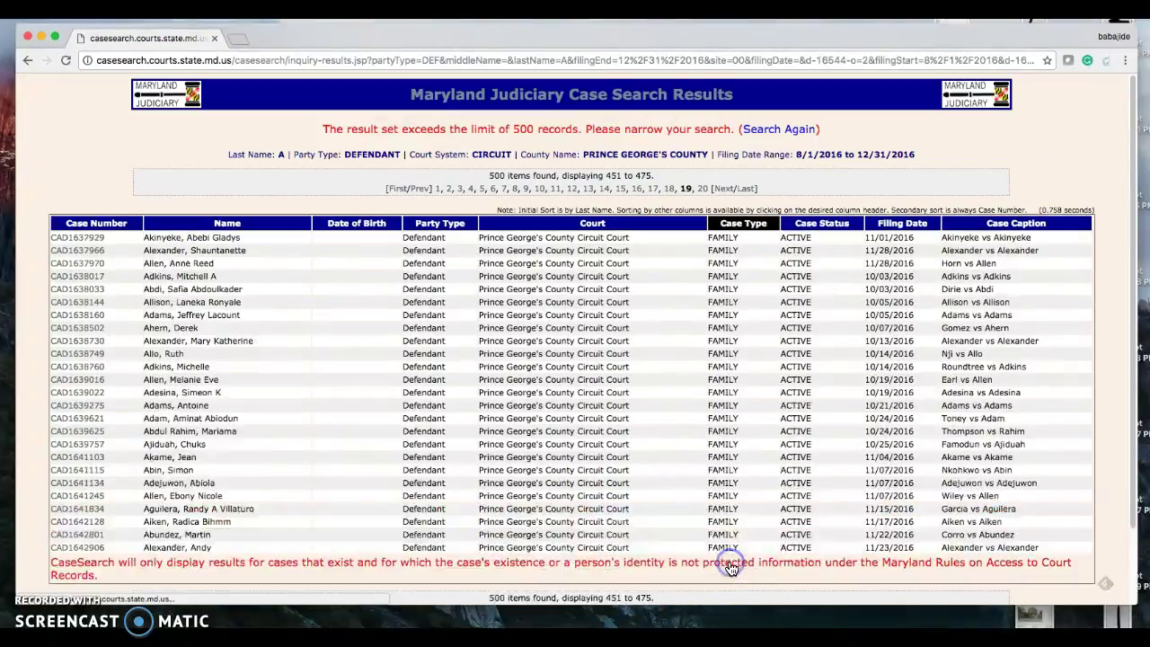
{"action": "scroll", "coordinate": [692, 512], "scroll_direction": "down", "scroll_amount": 2}
{"action": "left_click", "coordinate": [713, 523]}
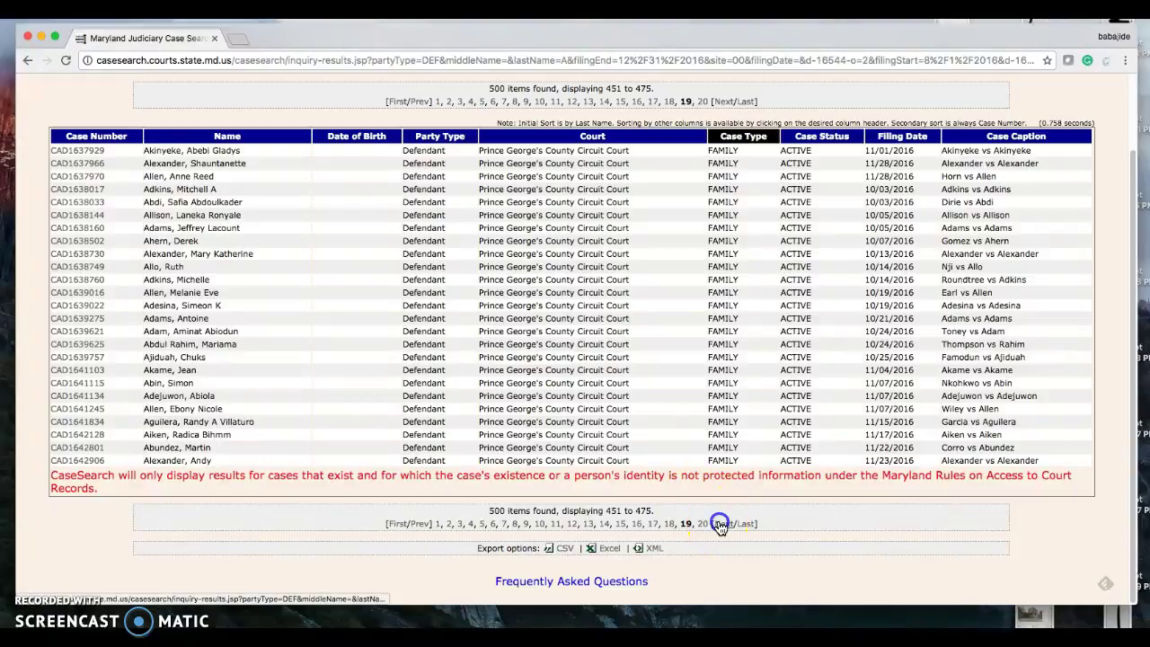
{"action": "scroll", "coordinate": [539, 449], "scroll_direction": "down", "scroll_amount": 2}
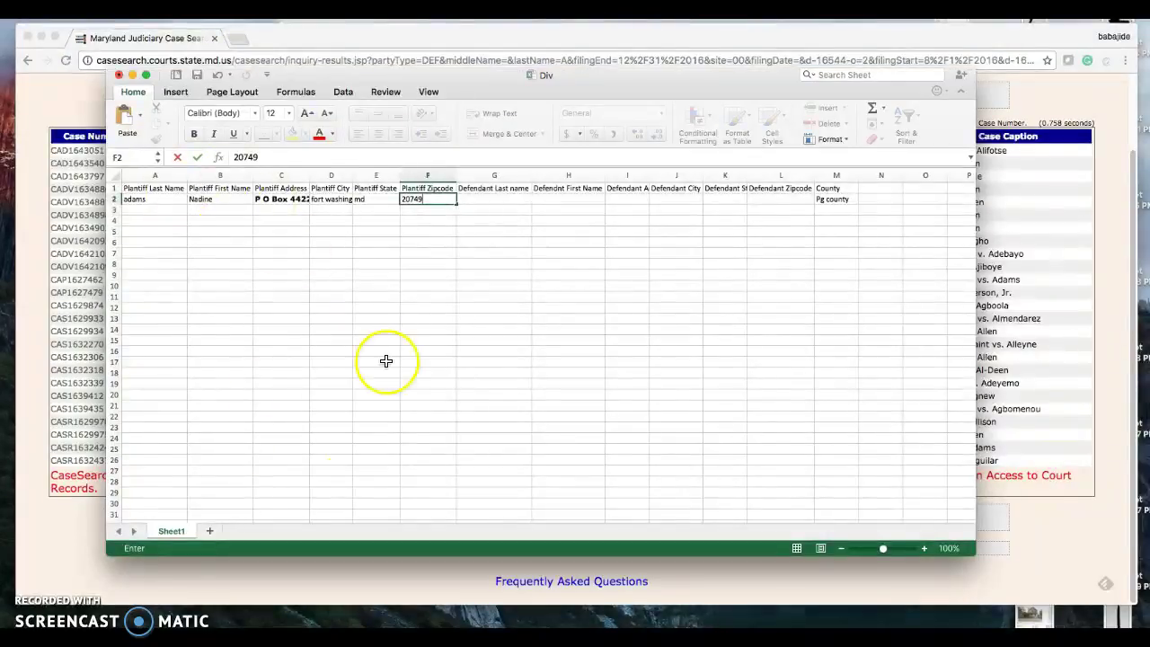
{"action": "key", "text": "super+Tab"}
{"action": "scroll", "coordinate": [391, 297], "scroll_direction": "up", "scroll_amount": 2}
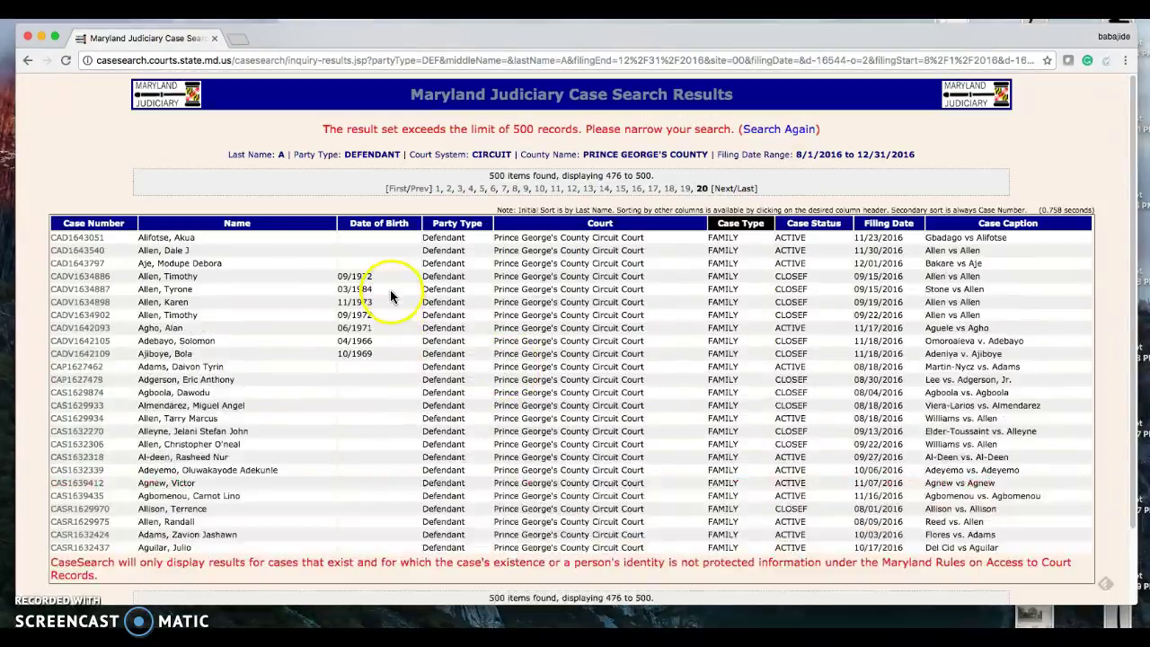
Step: Start a new search with filing dates 8/1/2016 to 12/31/2016
{"action": "left_click", "coordinate": [769, 129]}
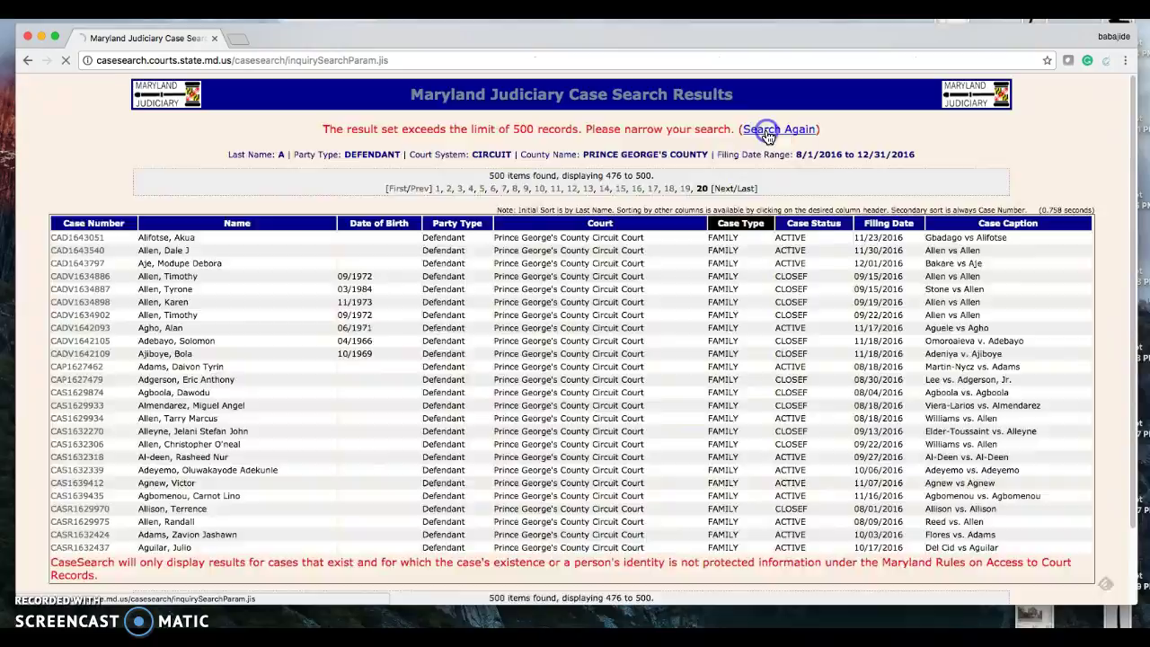
{"action": "left_click", "coordinate": [495, 394]}
{"action": "type", "text": "8"}
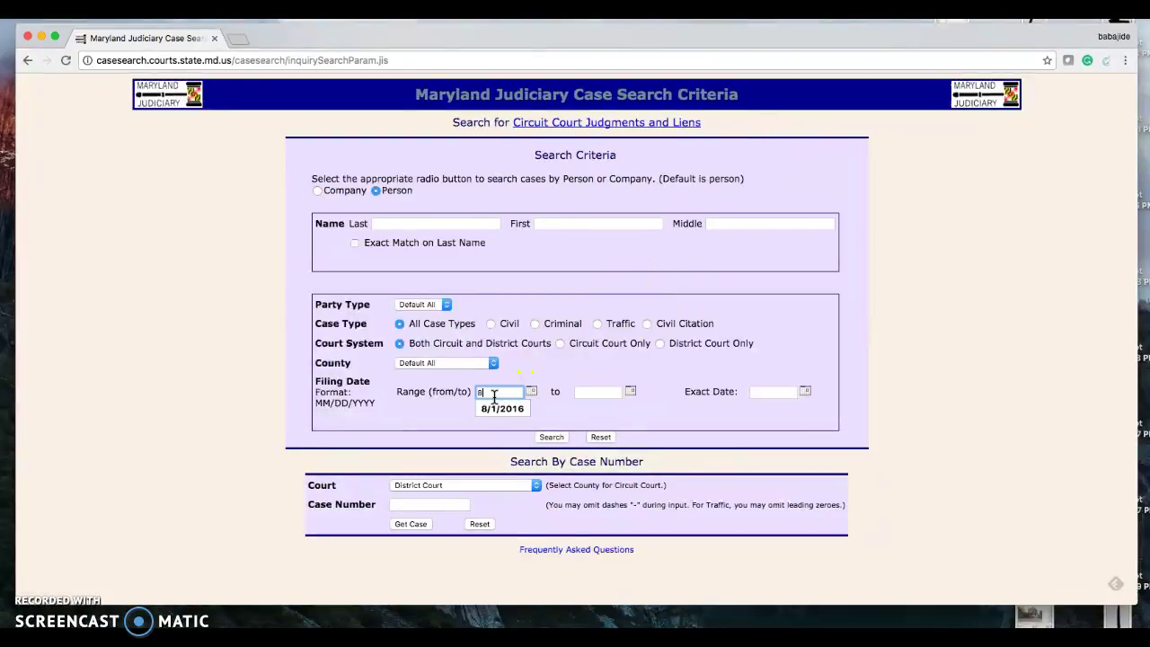
{"action": "left_click", "coordinate": [502, 408]}
{"action": "left_click", "coordinate": [606, 393]}
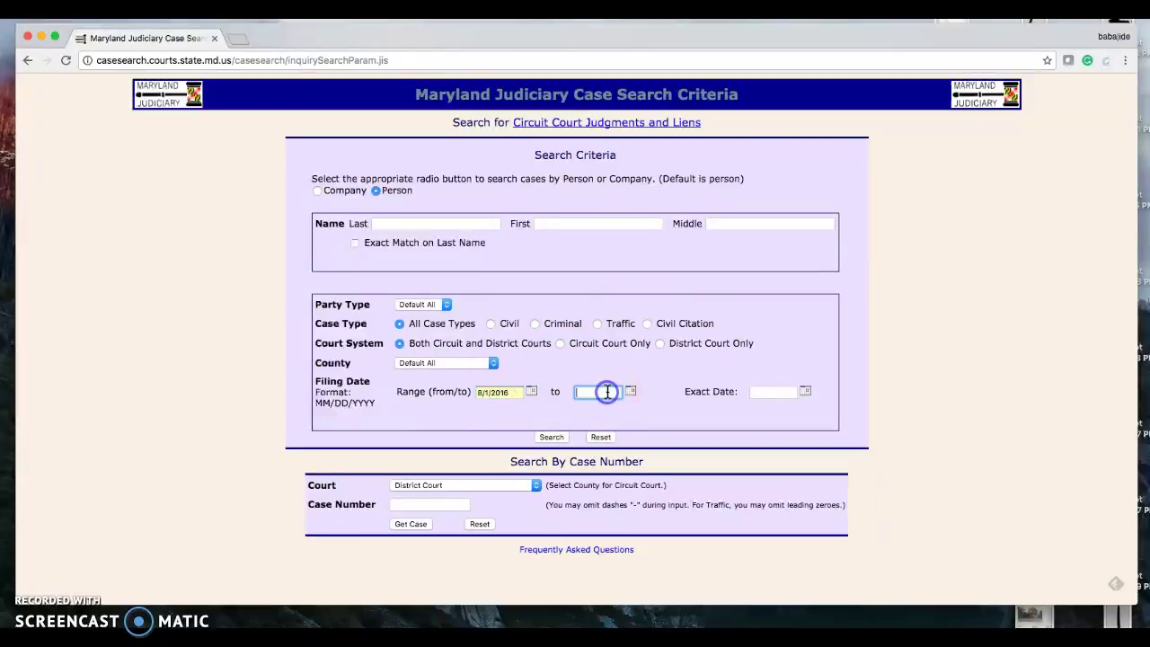
{"action": "type", "text": "12/31/2016"}
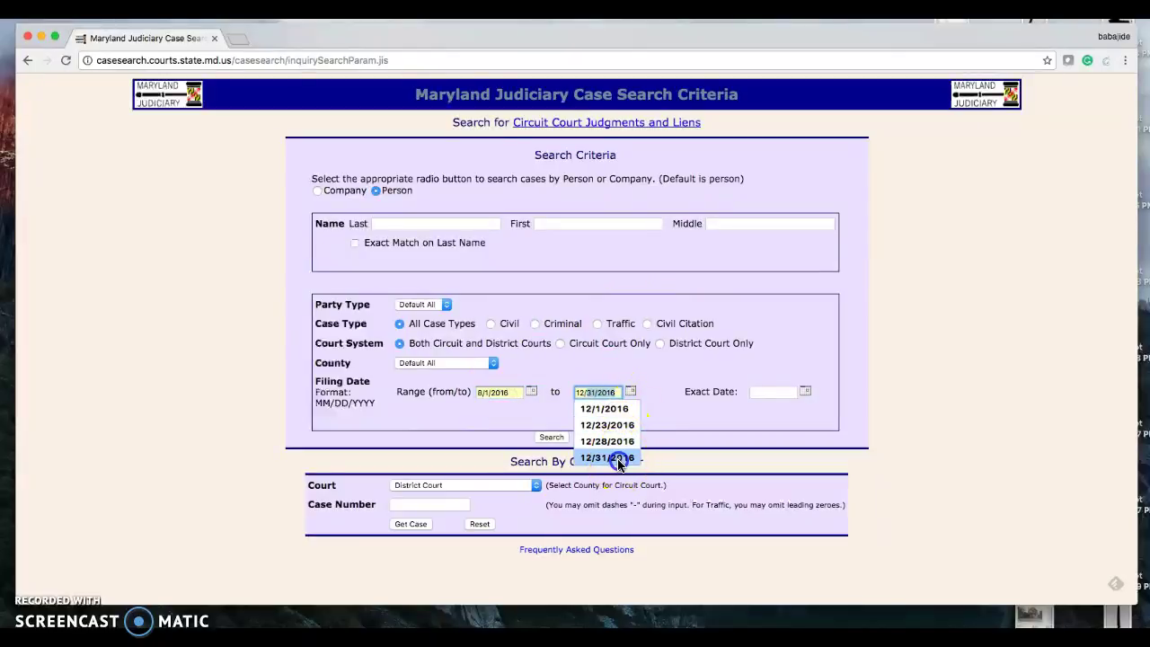
{"action": "left_click", "coordinate": [608, 457]}
{"action": "left_click", "coordinate": [434, 403]}
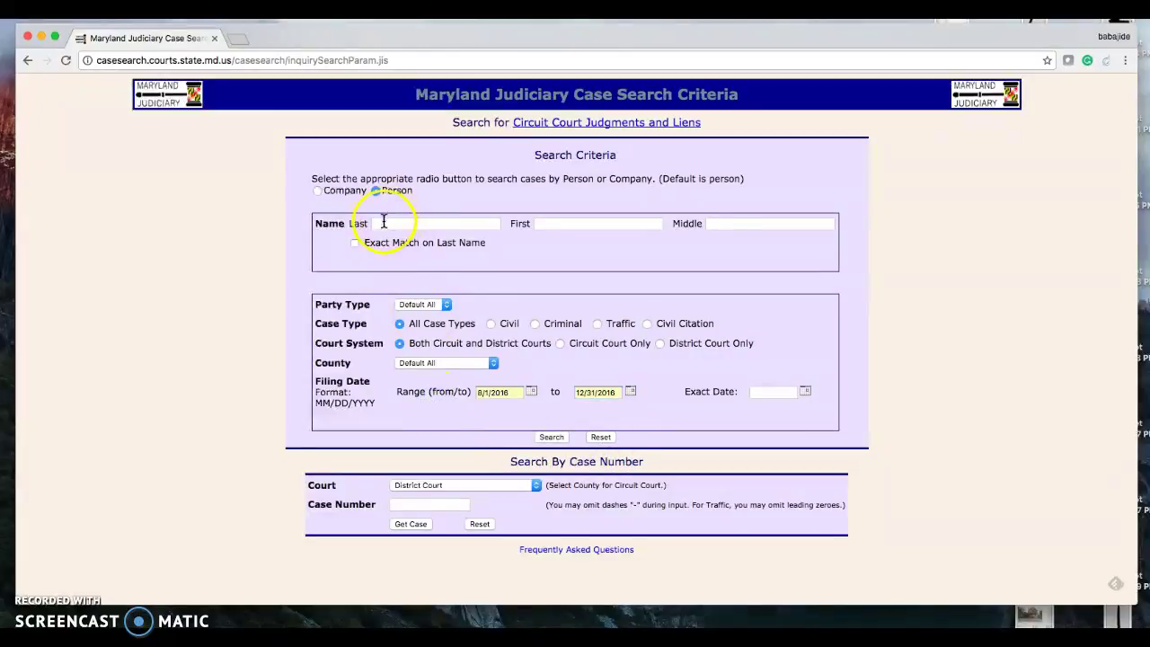
Step: Limit to Circuit Court Only in Prince George's County, last name B, and search
{"action": "left_click", "coordinate": [561, 343]}
{"action": "left_click", "coordinate": [445, 362]}
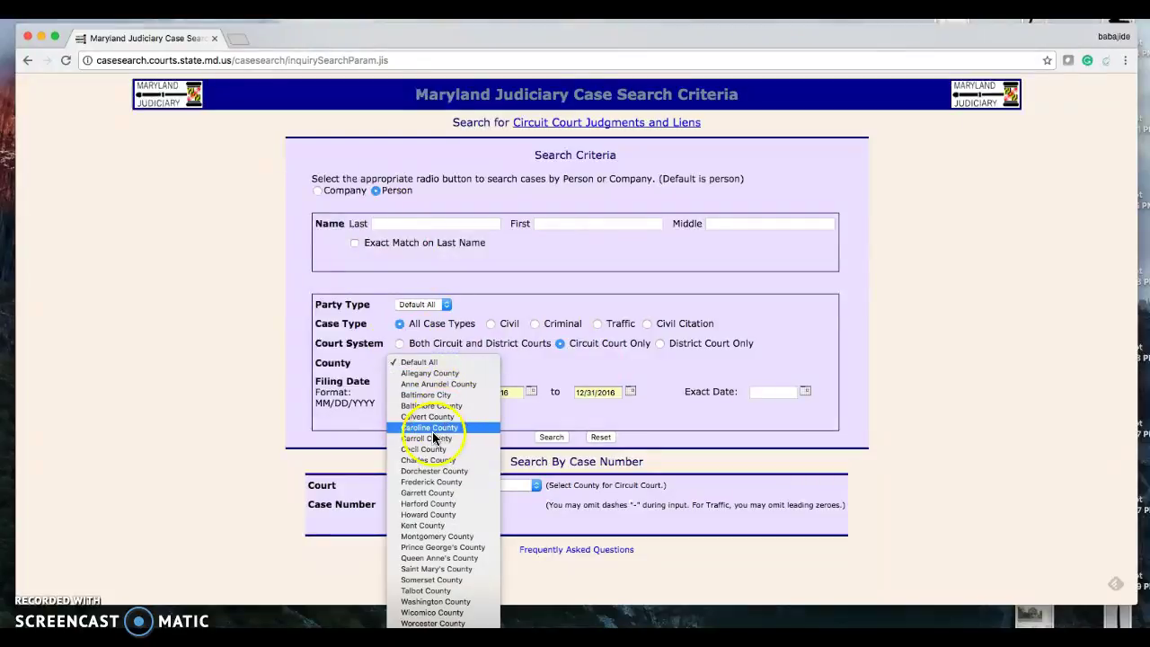
{"action": "key", "text": "Up"}
{"action": "key", "text": "Up"}
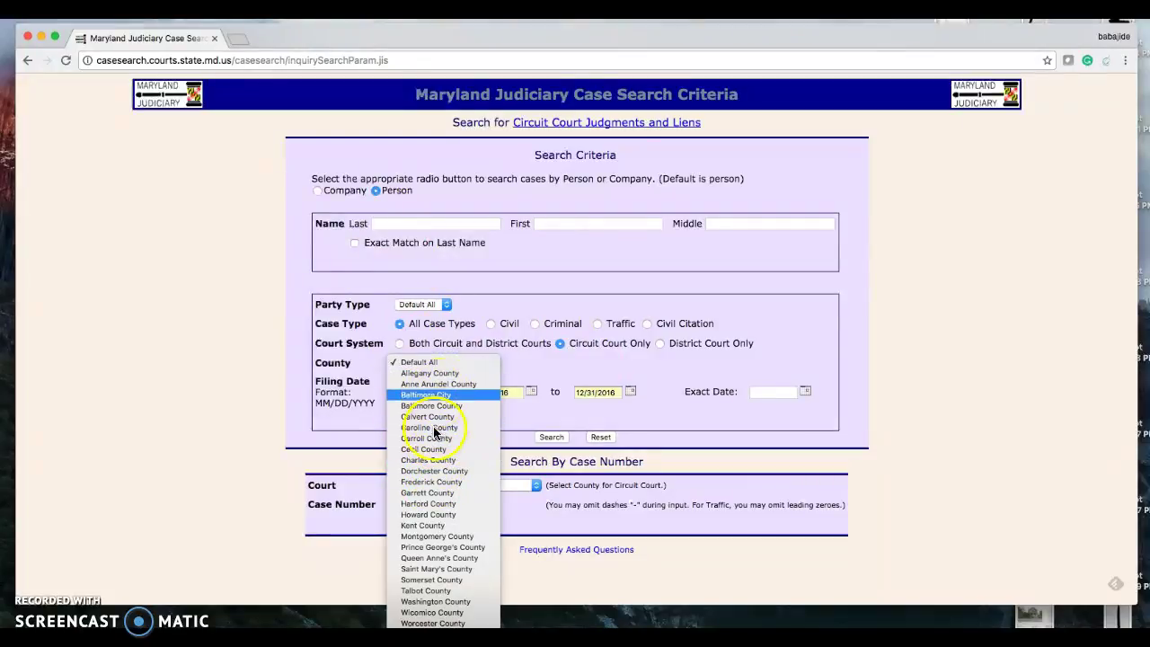
{"action": "left_click", "coordinate": [443, 544]}
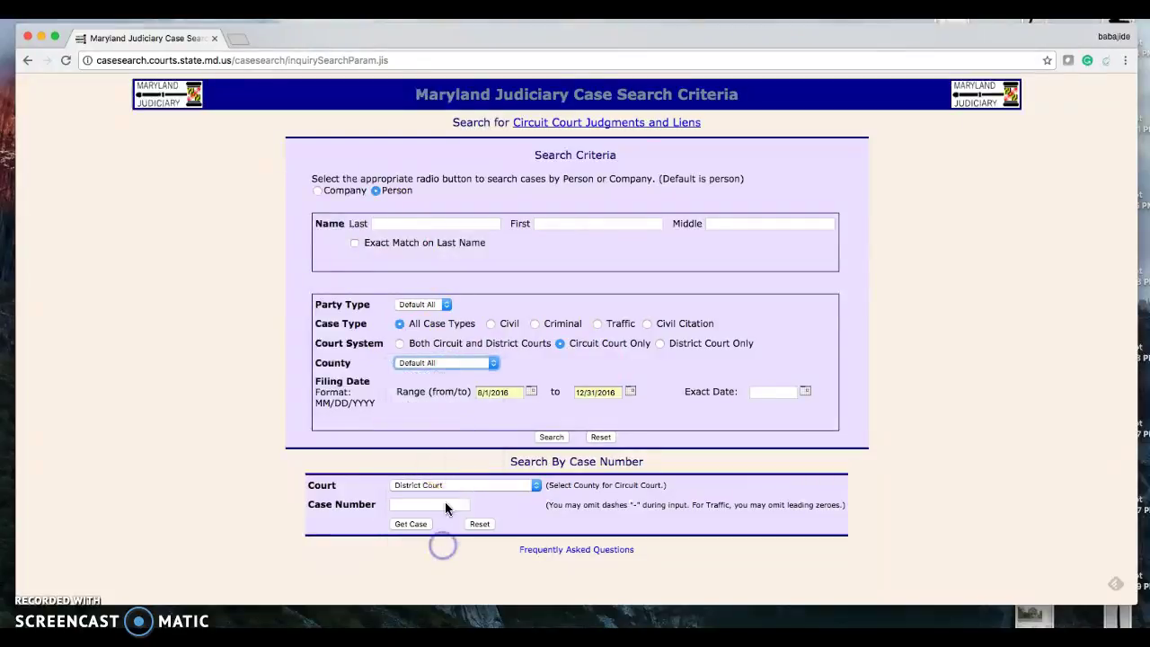
{"action": "left_click", "coordinate": [443, 226]}
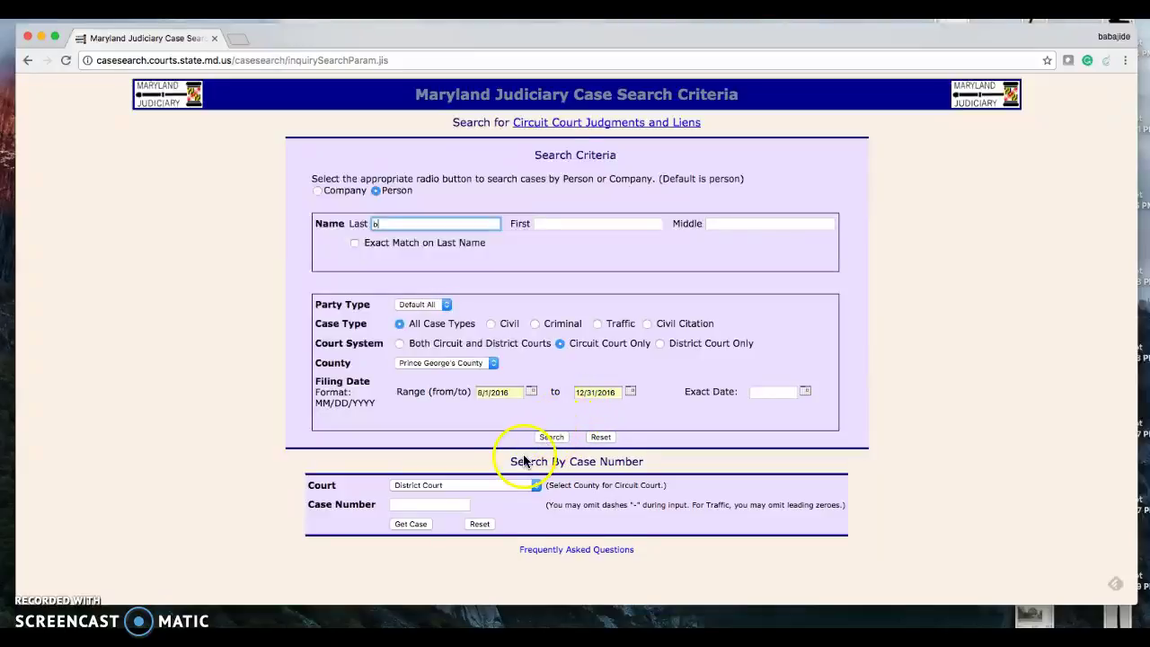
{"action": "left_click", "coordinate": [553, 440]}
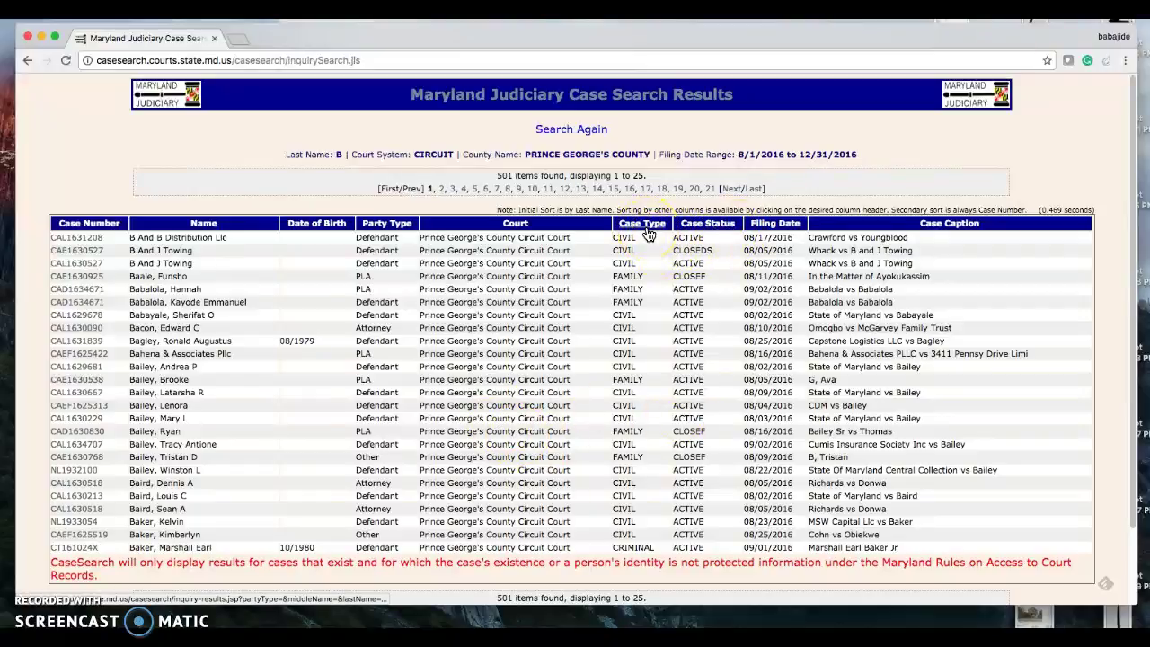
Step: Sort the B results by Case Type, review page 16's family cases, then go back
{"action": "left_click", "coordinate": [649, 232]}
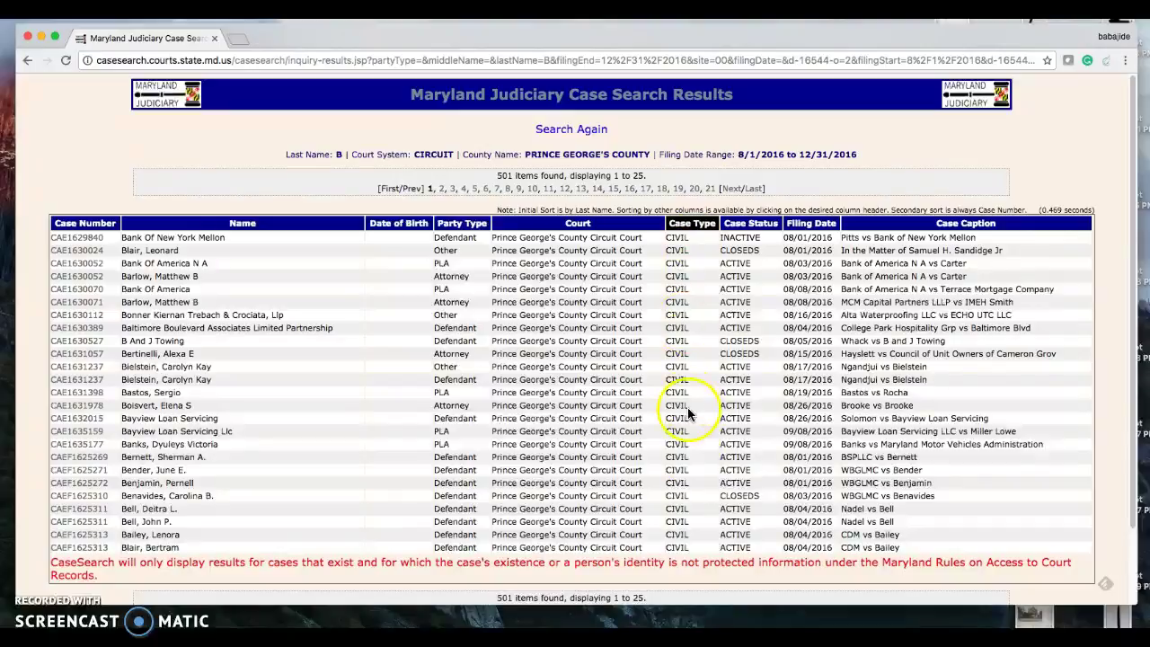
{"action": "scroll", "coordinate": [611, 512], "scroll_direction": "down", "scroll_amount": 3}
{"action": "left_click", "coordinate": [640, 530]}
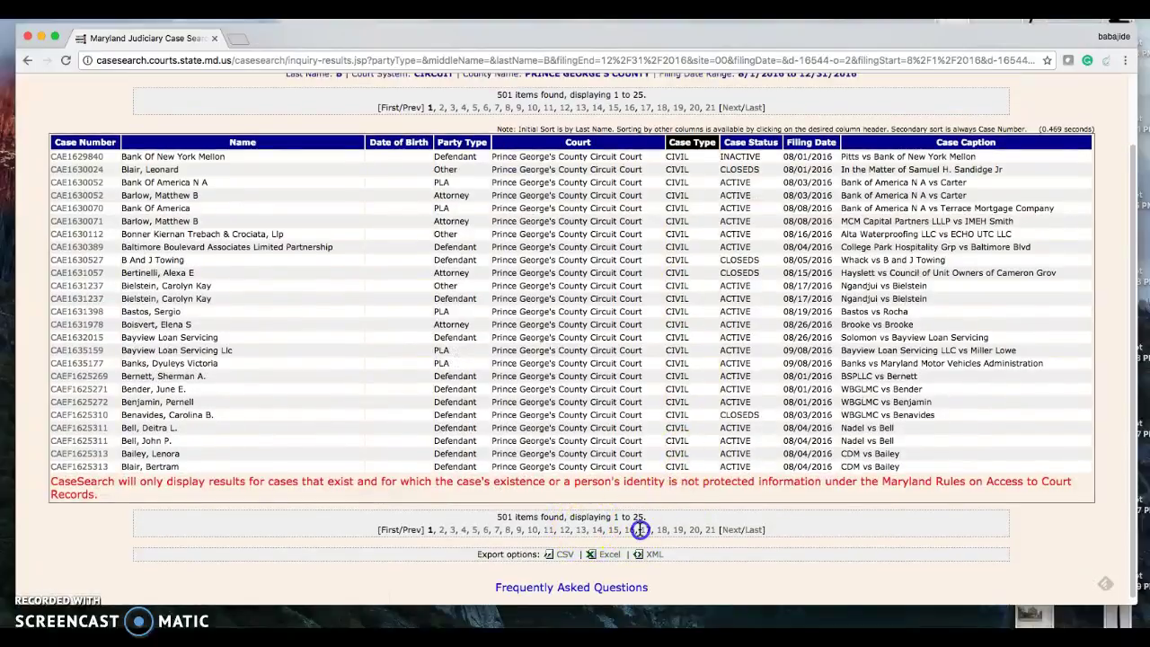
{"action": "scroll", "coordinate": [740, 295], "scroll_direction": "down", "scroll_amount": 1}
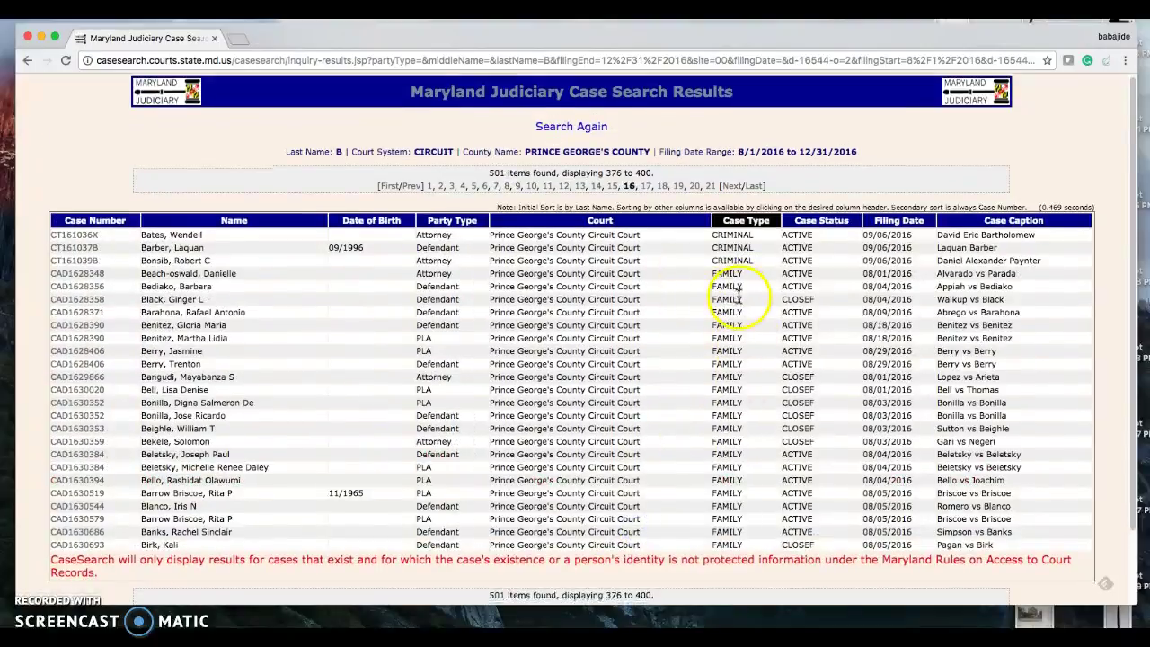
{"action": "scroll", "coordinate": [734, 244], "scroll_direction": "up", "scroll_amount": 1}
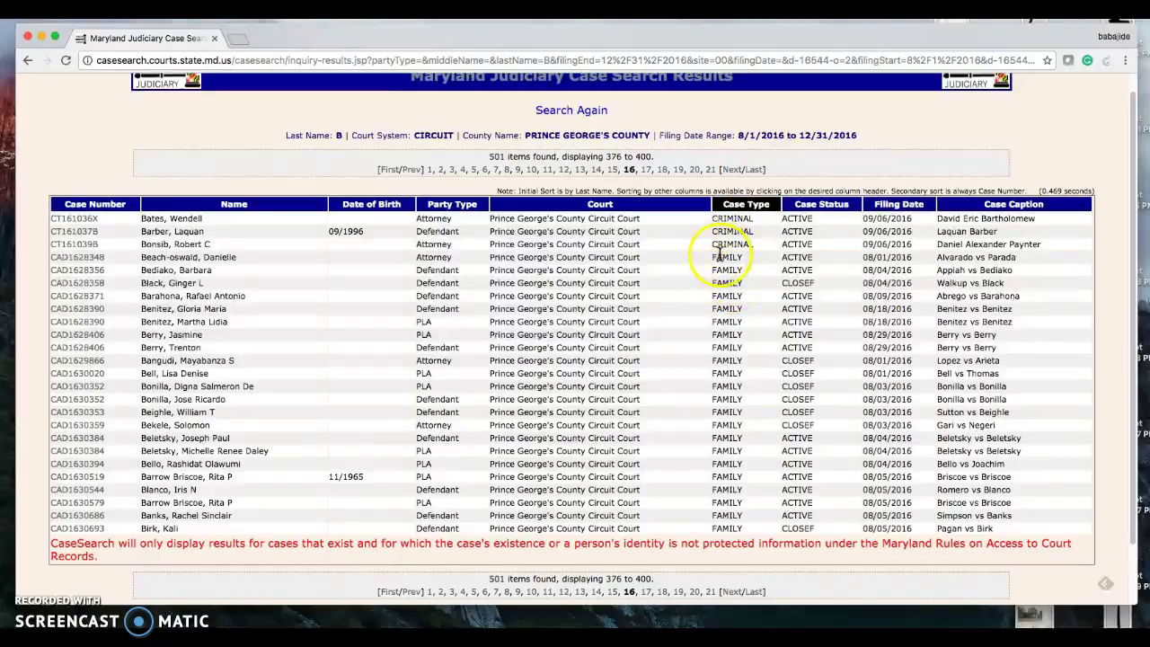
{"action": "scroll", "coordinate": [674, 462], "scroll_direction": "down", "scroll_amount": 2}
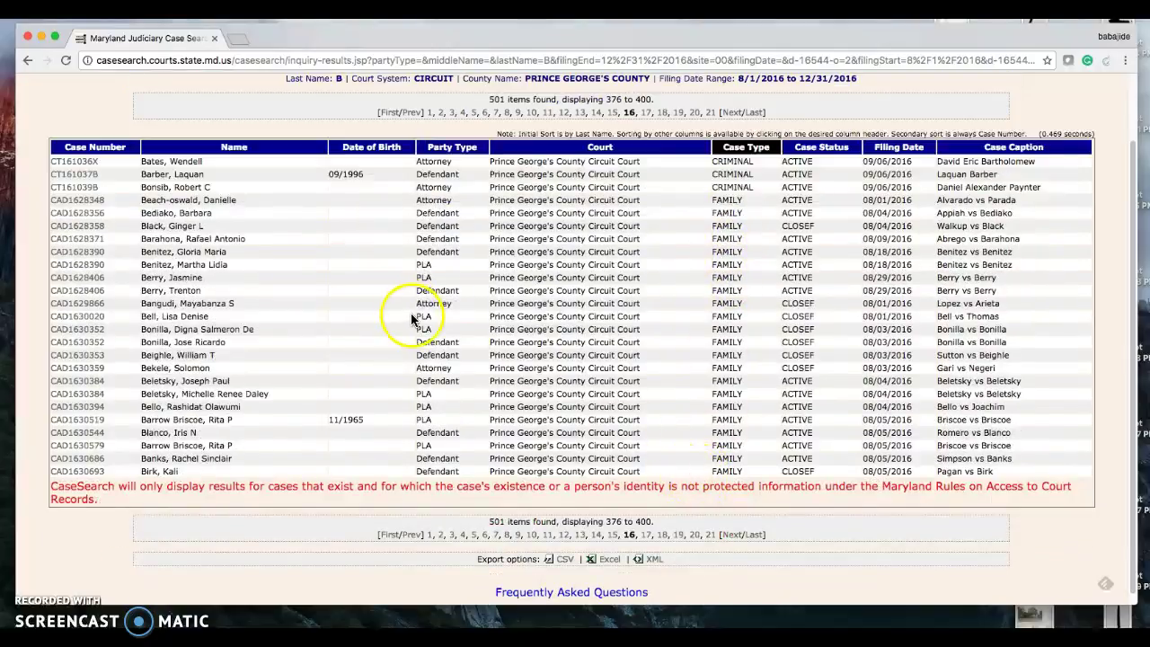
{"action": "scroll", "coordinate": [423, 310], "scroll_direction": "up", "scroll_amount": 2}
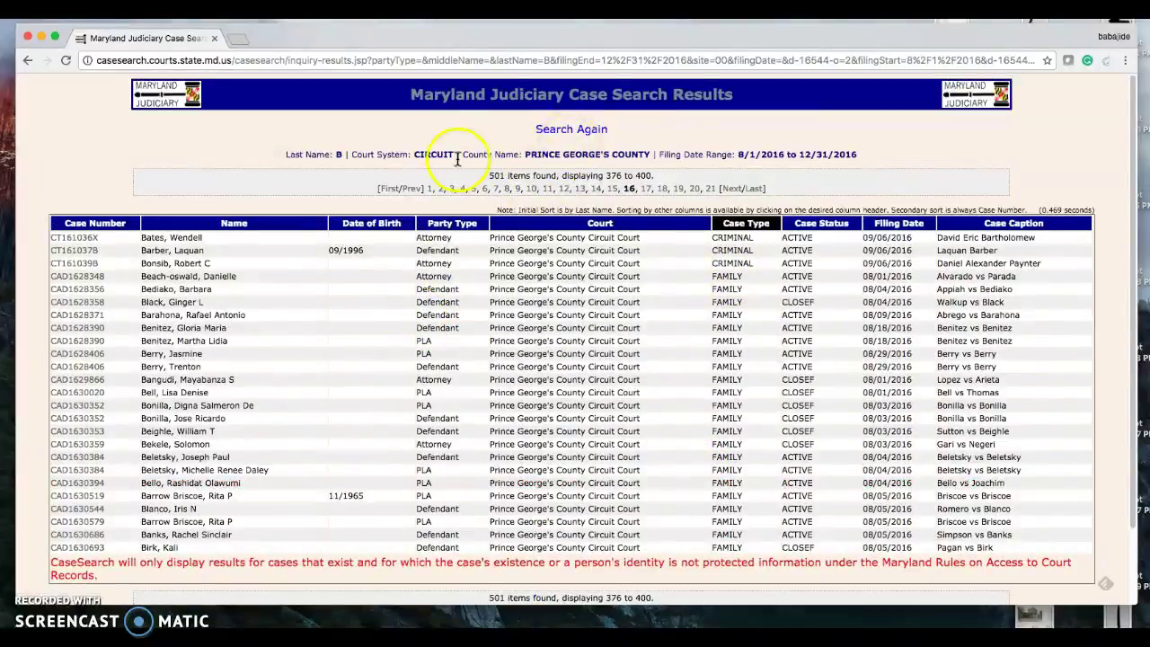
{"action": "left_click", "coordinate": [26, 61]}
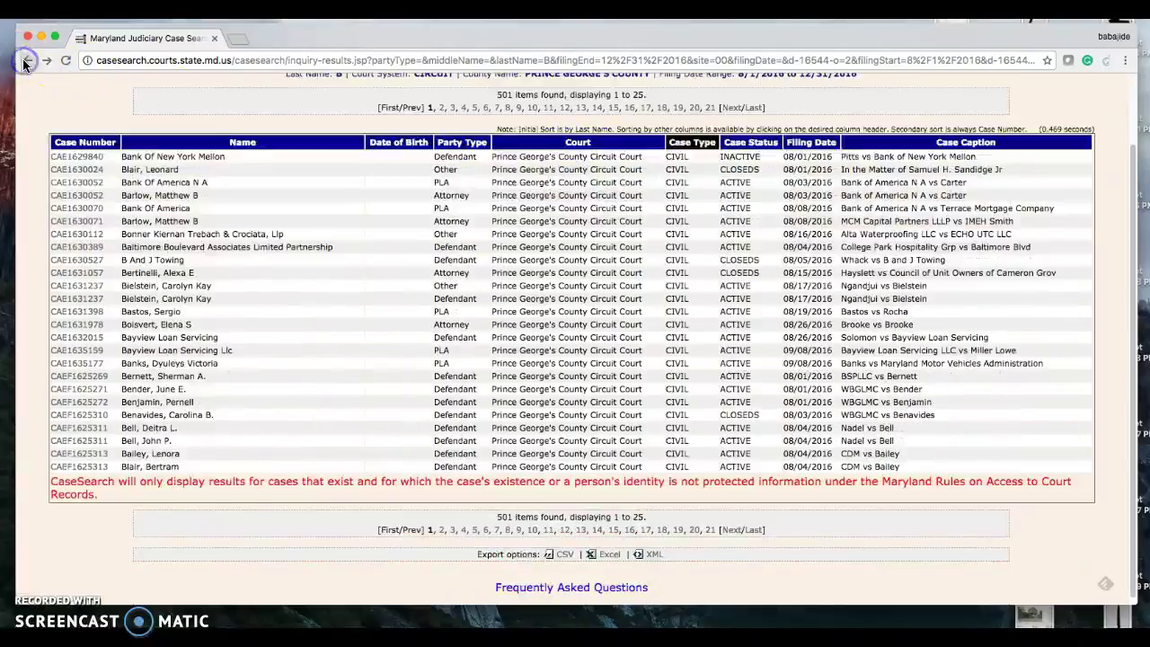
{"action": "left_click", "coordinate": [25, 61]}
Step: Back on the criteria form, set filing dates 8/1/2016 to 12/31/2016
{"action": "left_click", "coordinate": [28, 61]}
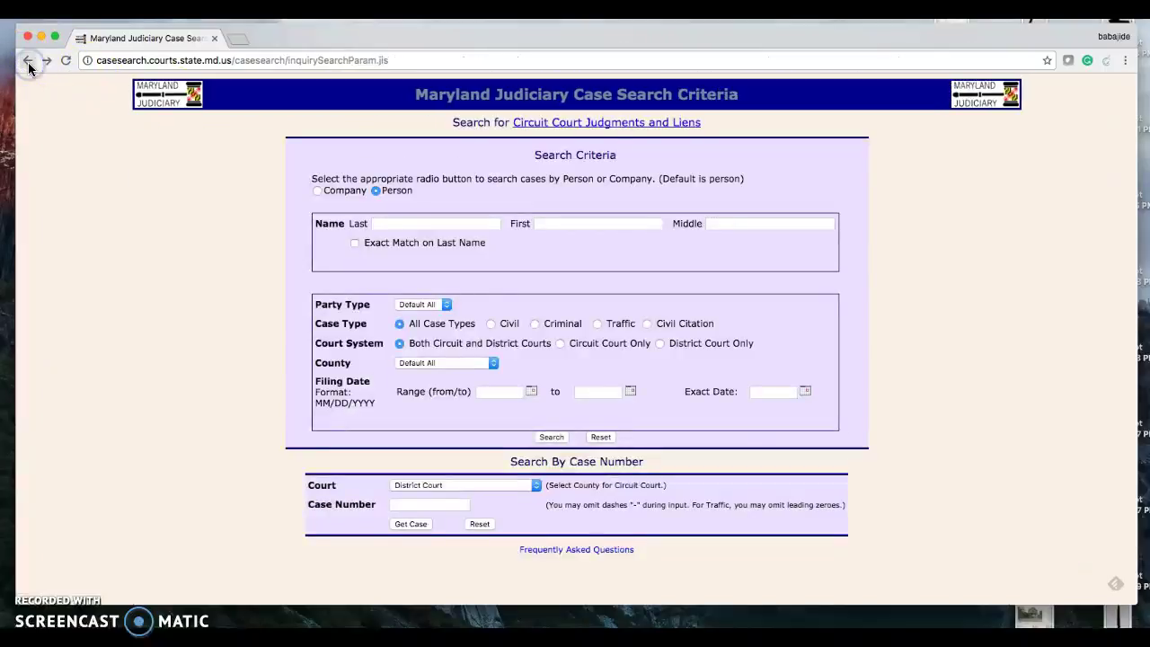
{"action": "left_click", "coordinate": [499, 391]}
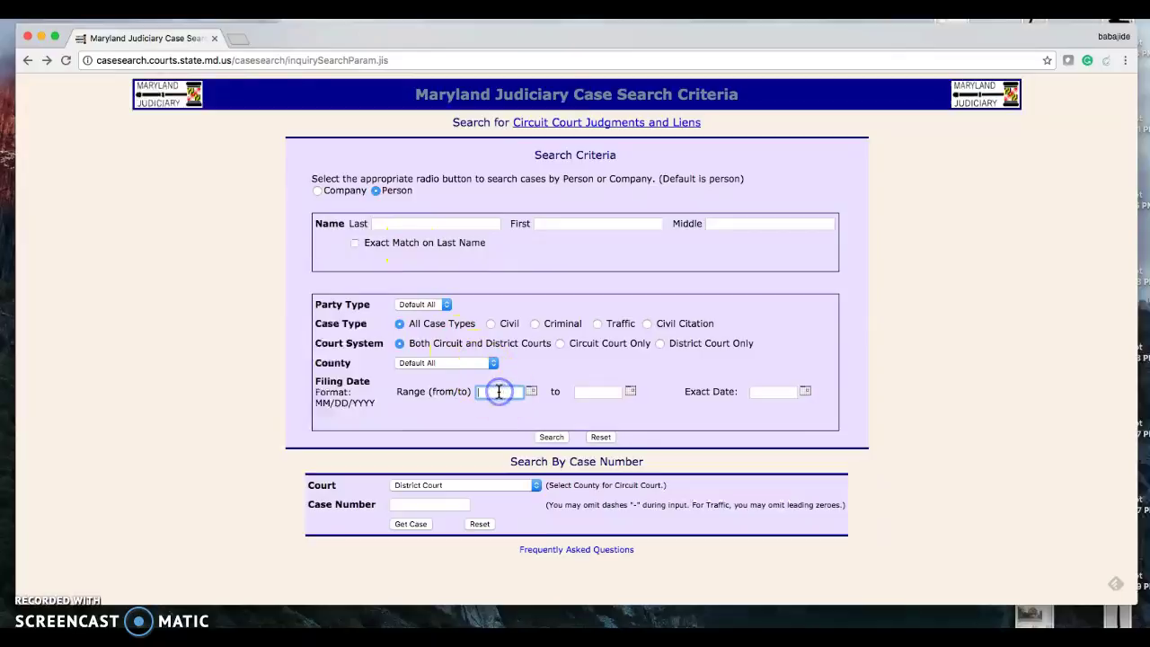
{"action": "type", "text": "8"}
{"action": "left_click", "coordinate": [501, 407]}
{"action": "left_click", "coordinate": [593, 391]}
{"action": "type", "text": "12/31/2016"}
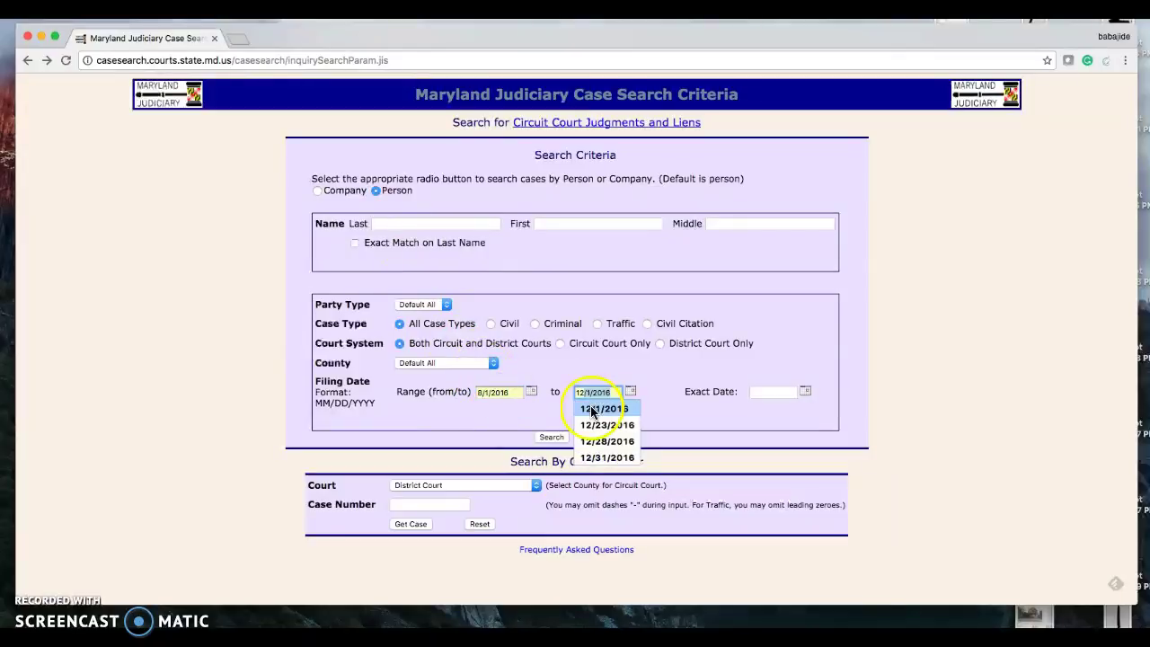
{"action": "left_click", "coordinate": [592, 458]}
{"action": "left_click", "coordinate": [809, 423]}
Step: Enter last name 'c' and choose Circuit Court Only in Prince George's County
{"action": "left_click", "coordinate": [426, 227]}
{"action": "type", "text": "c"}
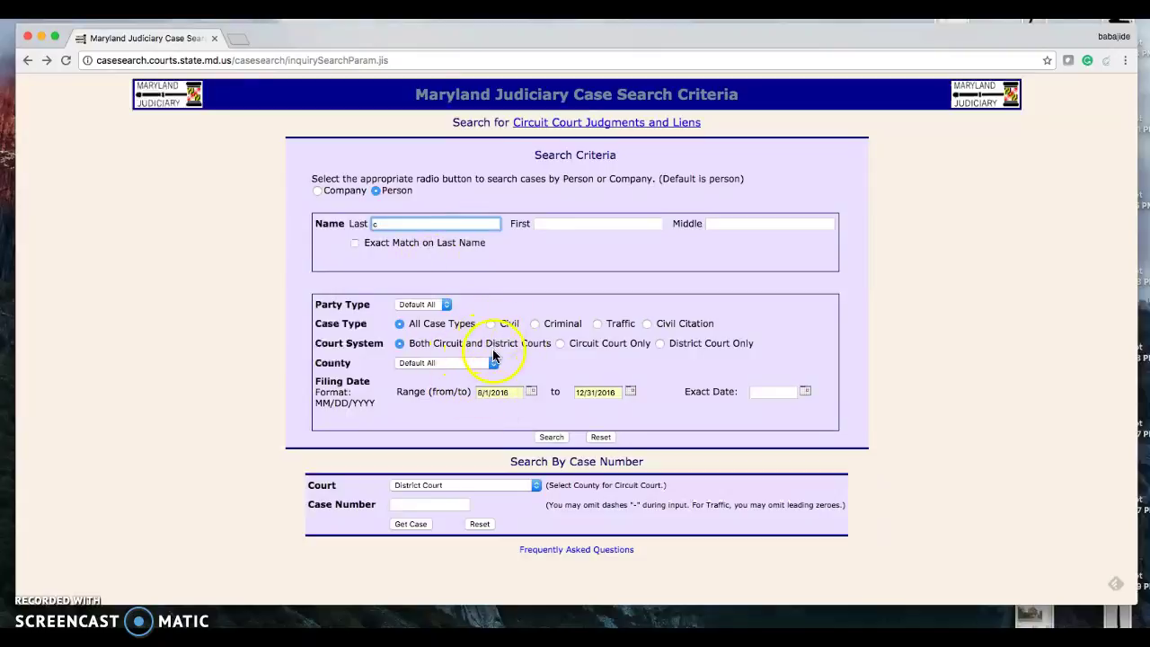
{"action": "left_click", "coordinate": [561, 345]}
{"action": "left_click", "coordinate": [462, 363]}
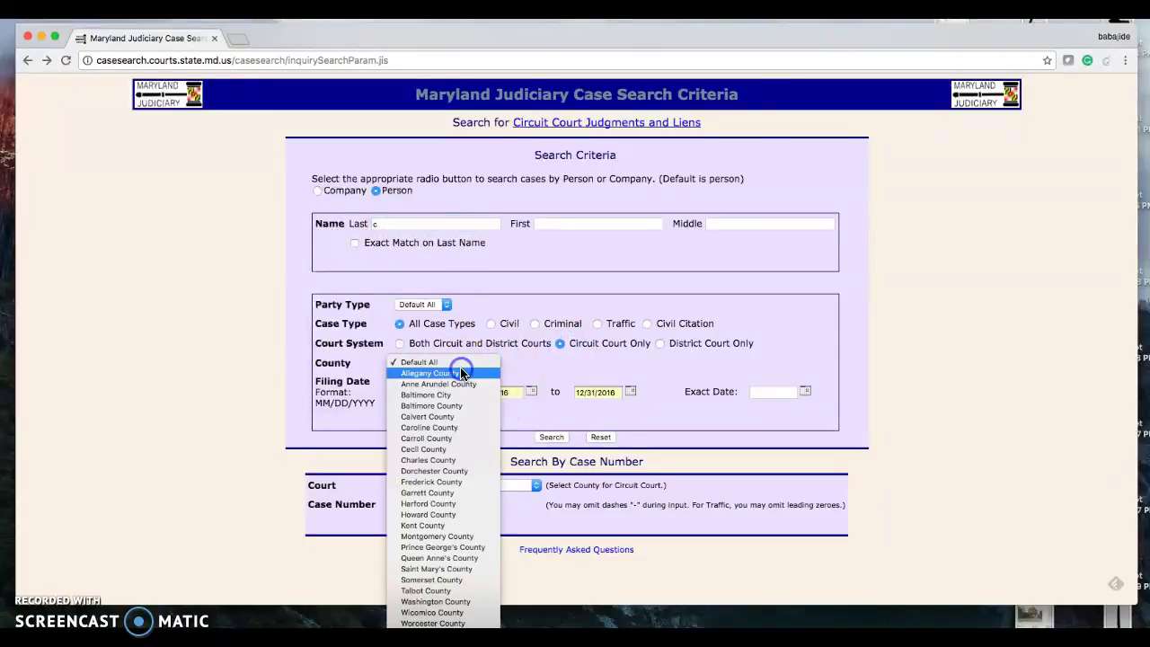
{"action": "left_click", "coordinate": [441, 547]}
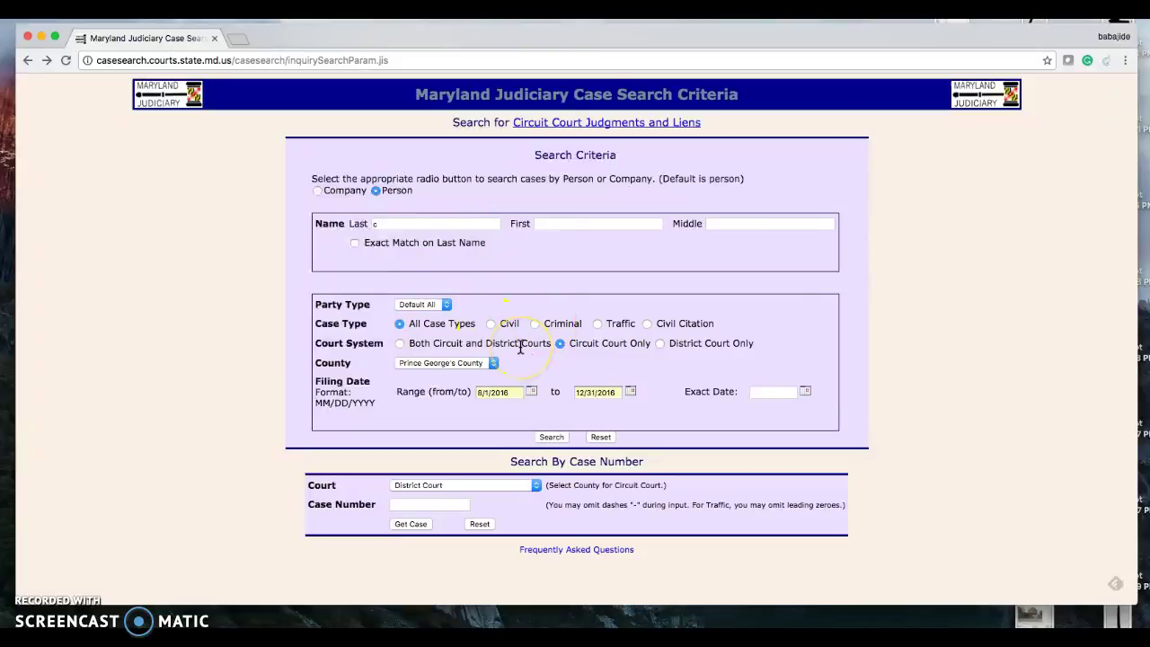
{"action": "key", "text": "super+Tab"}
{"action": "key", "text": "super+Tab"}
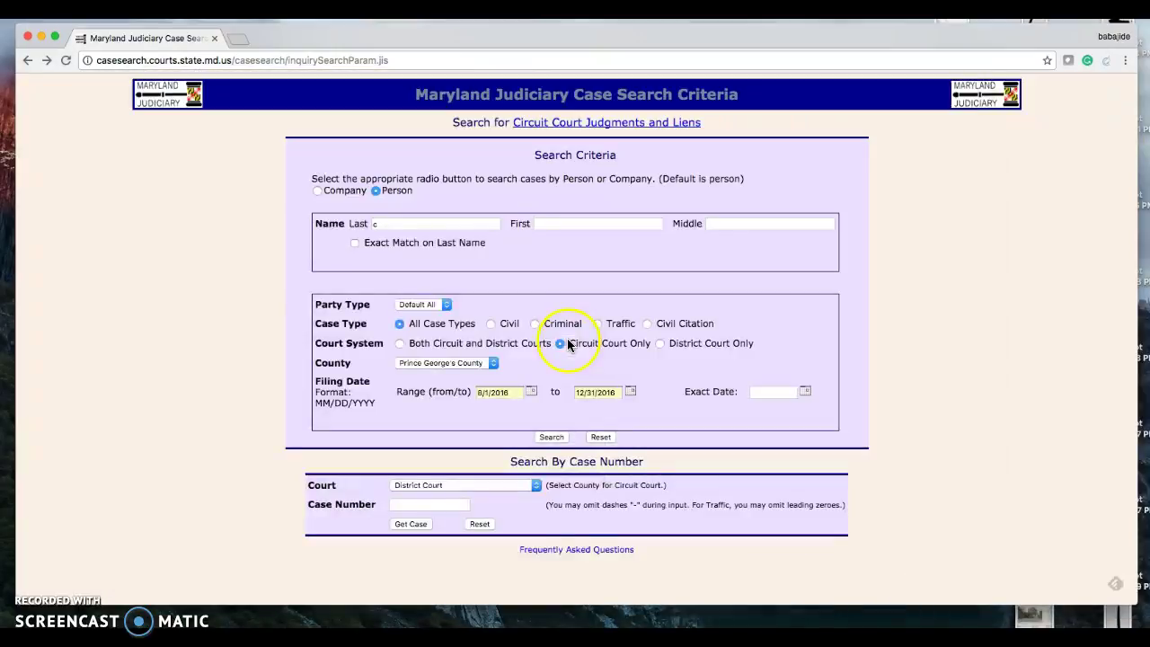
{"action": "left_click", "coordinate": [480, 365]}
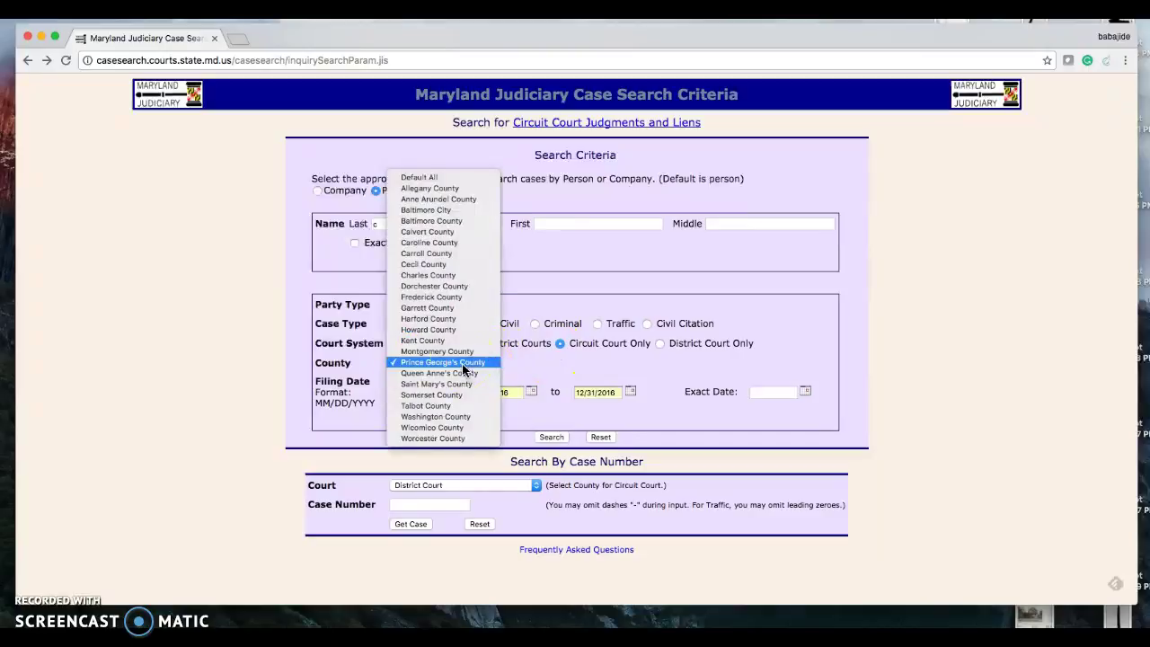
{"action": "left_click", "coordinate": [440, 350]}
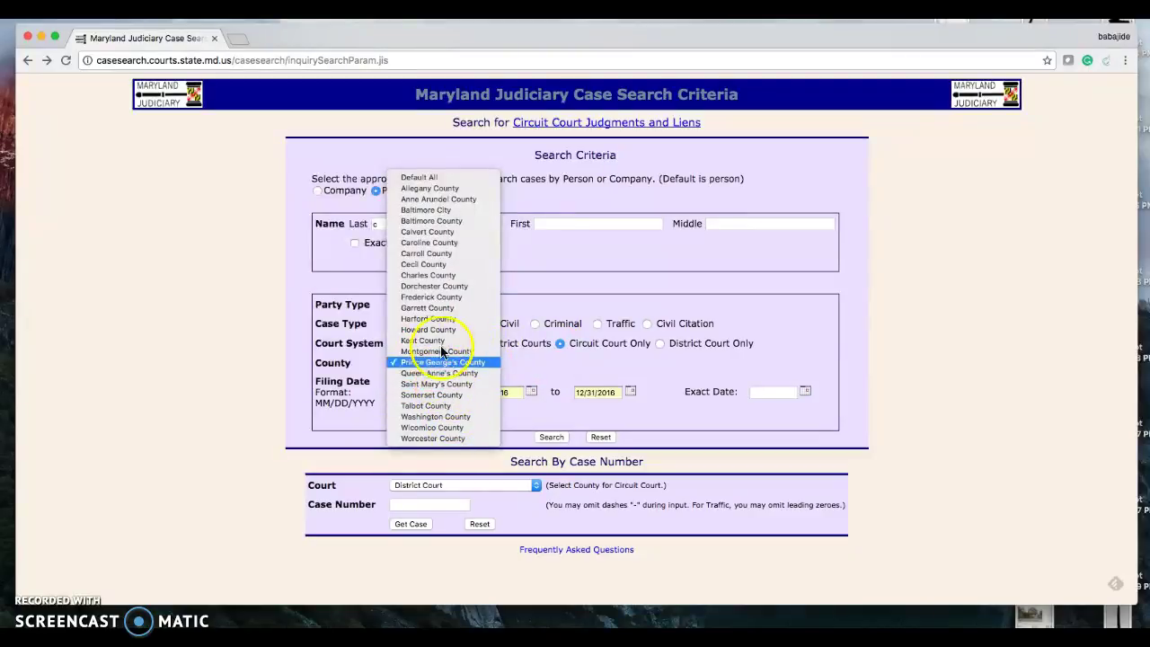